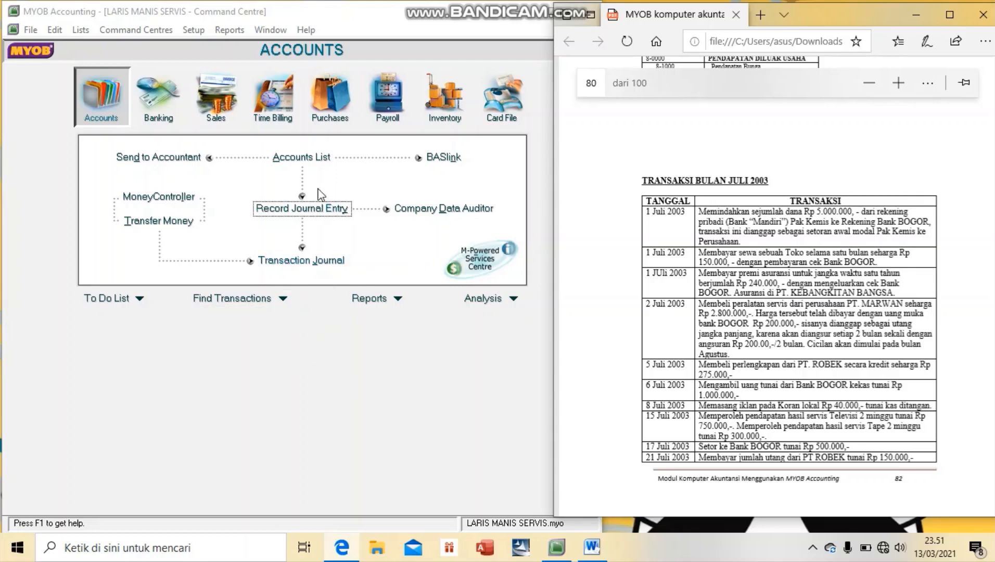
- Start a new general journal entry numbered GJ000001 and dated 01/07/2003
{"action": "left_click", "coordinate": [316, 208]}
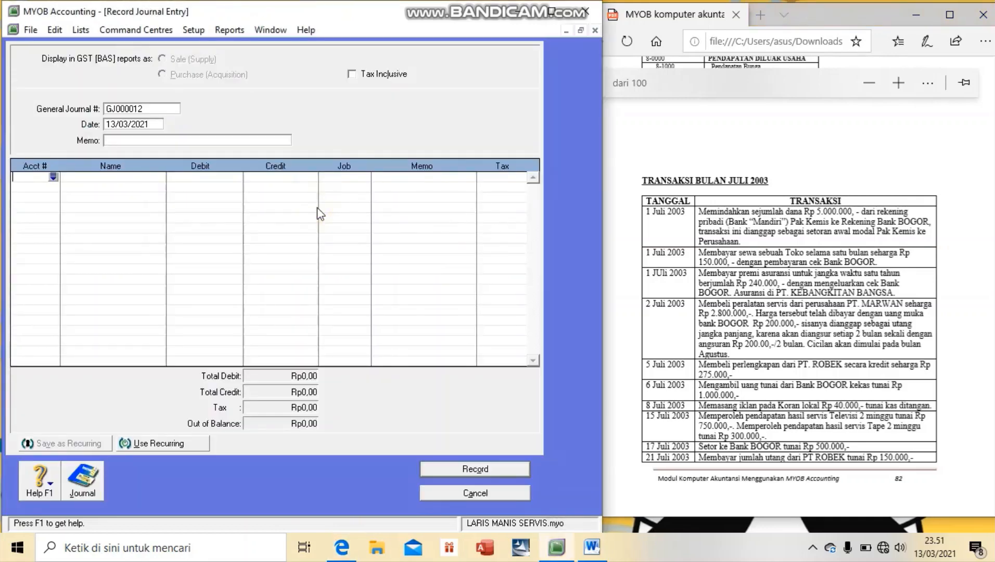
{"action": "left_click", "coordinate": [155, 110]}
{"action": "key", "text": "BackSpace"}
{"action": "type", "text": "q"}
{"action": "key", "text": "BackSpace"}
{"action": "type", "text": "GJ000001"}
{"action": "key", "text": "Tab"}
{"action": "key", "text": "BackSpace"}
{"action": "type", "text": "01/07/2003"}
- Enter the journal memo "Setoran Awal Modal" followed by the owner's name
{"action": "key", "text": "Tab"}
{"action": "type", "text": "s"}
{"action": "key", "text": "BackSpace"}
{"action": "type", "text": "Setoran Awal"}
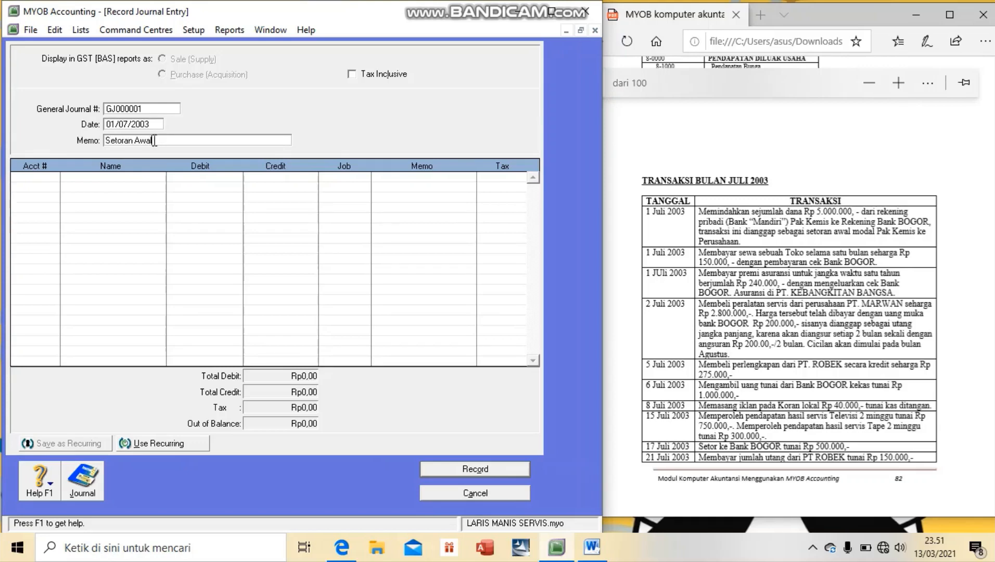
{"action": "type", "text": " Modal Pak Kemis"}
- Add the Bank Bogor account (1-1102) as the first journal line with a debit of Rp5.000.000
{"action": "left_click", "coordinate": [36, 183]}
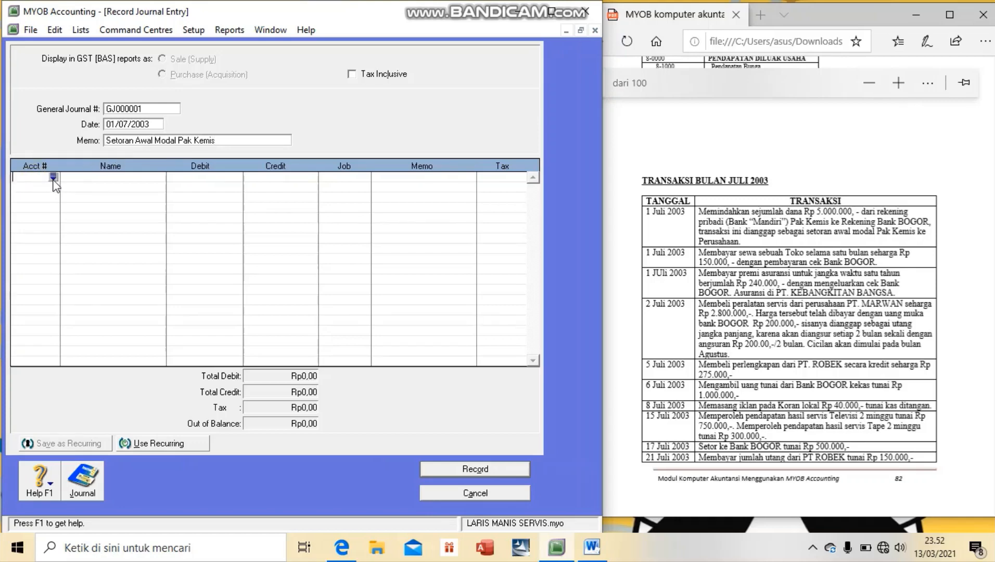
{"action": "left_click", "coordinate": [54, 179]}
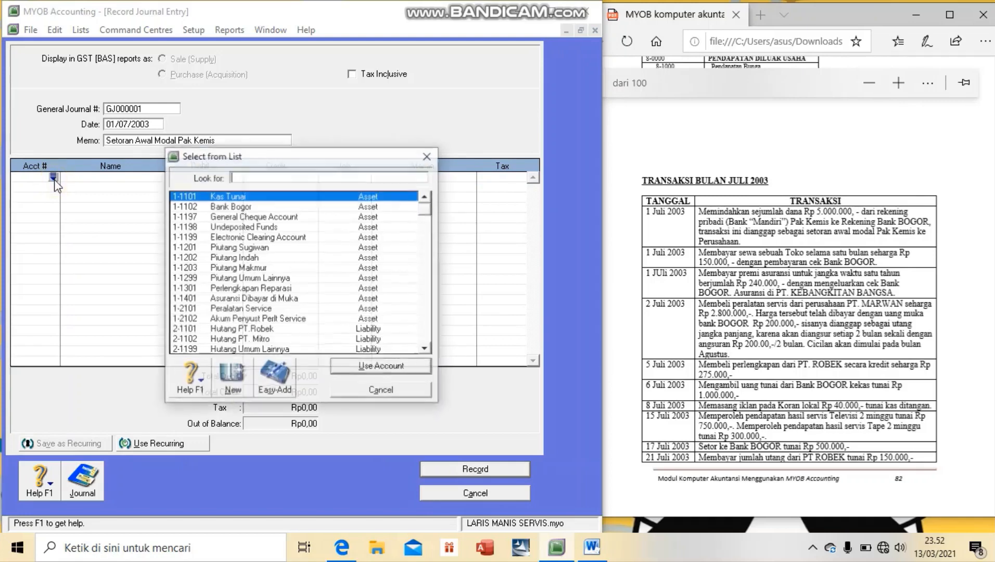
{"action": "left_click", "coordinate": [201, 209]}
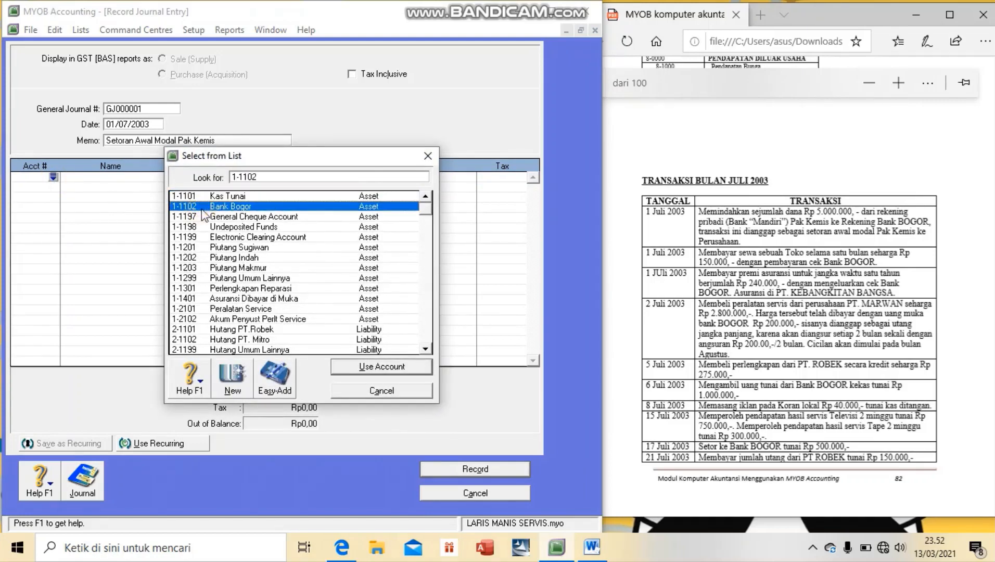
{"action": "left_click", "coordinate": [378, 368]}
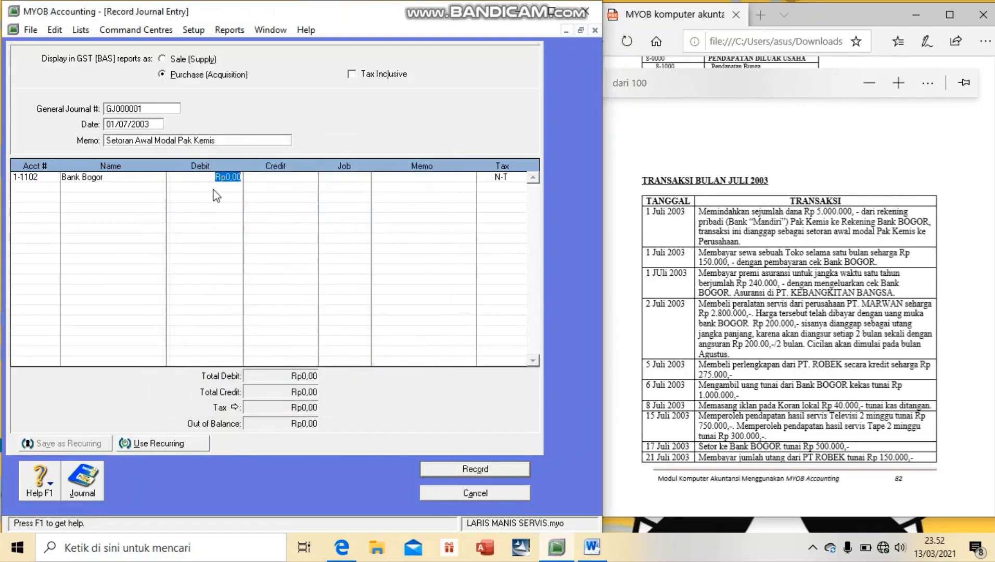
{"action": "type", "text": "5000000"}
{"action": "key", "text": "Return"}
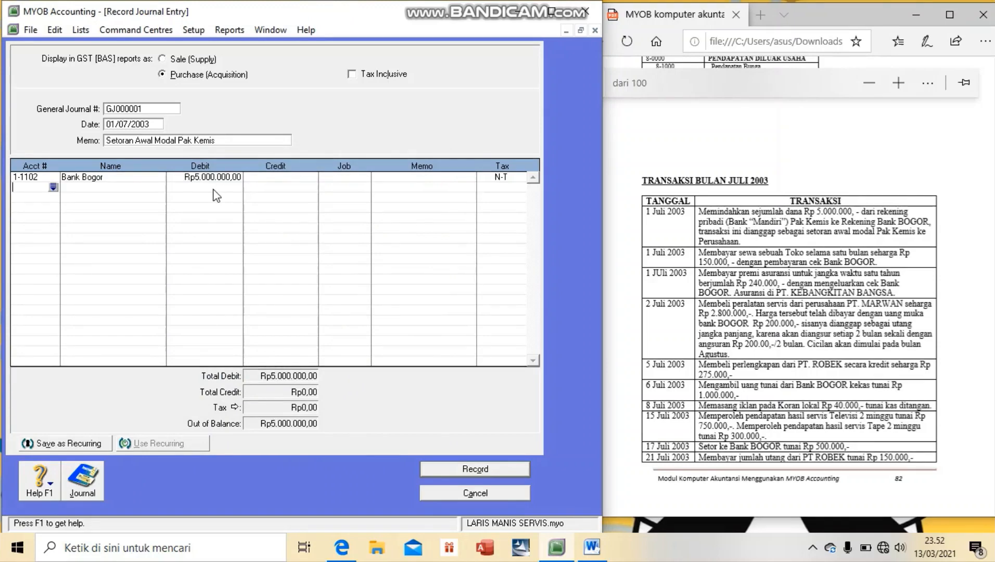
- Add the owner's capital account (3-1200) as the second journal line with a credit of Rp5.000.000
{"action": "left_click", "coordinate": [53, 187]}
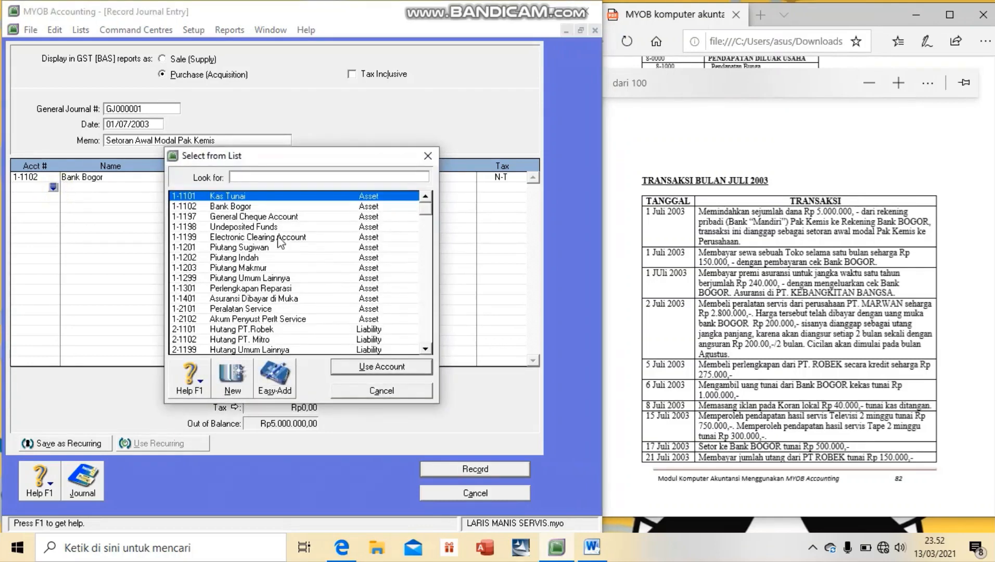
{"action": "left_click", "coordinate": [430, 315]}
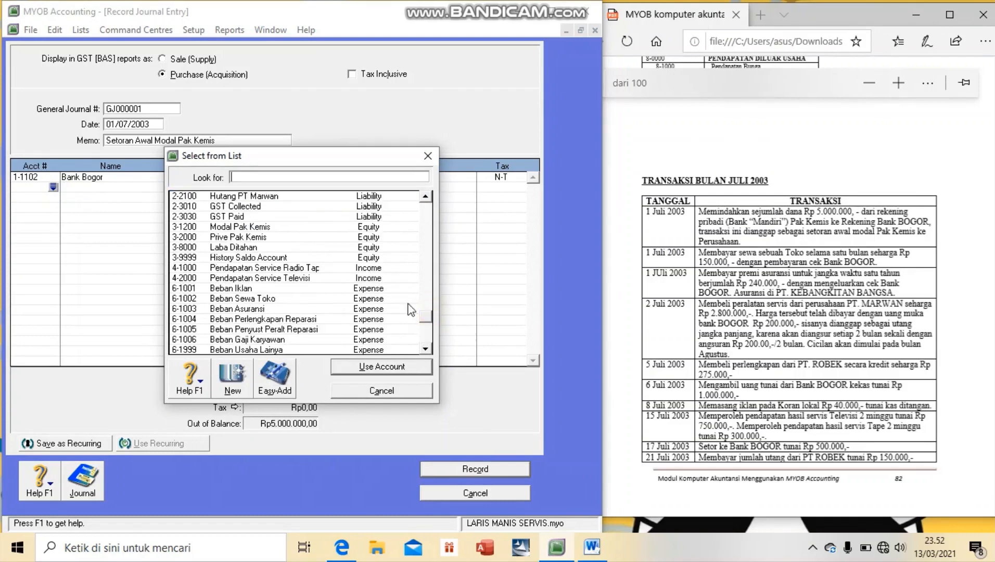
{"action": "left_click", "coordinate": [250, 227]}
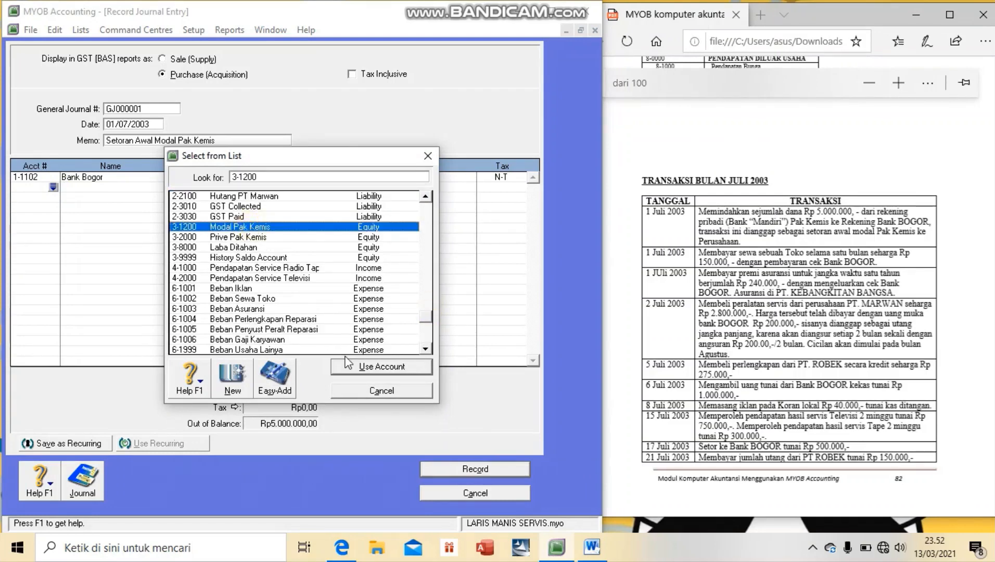
{"action": "left_click", "coordinate": [363, 368]}
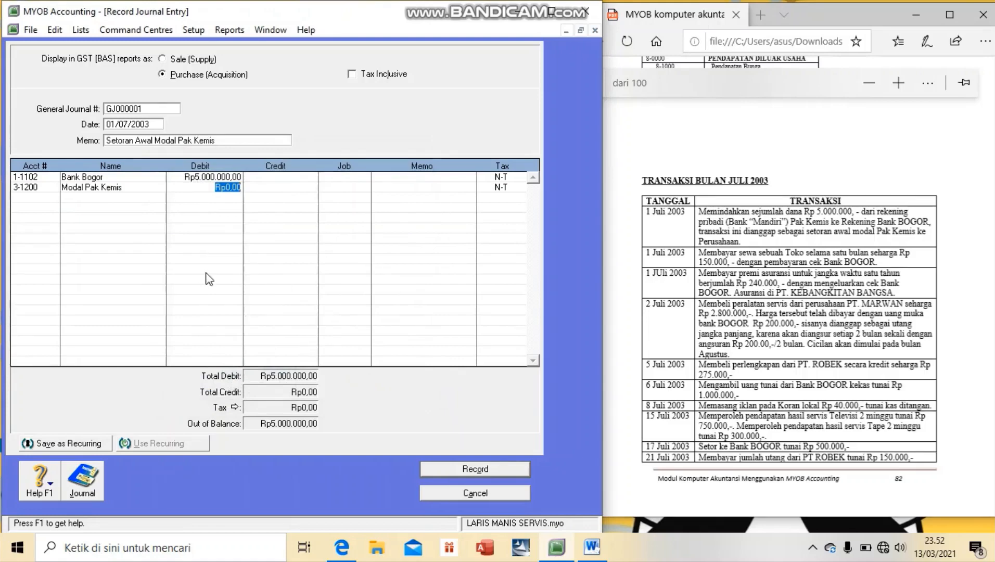
{"action": "left_click", "coordinate": [279, 189]}
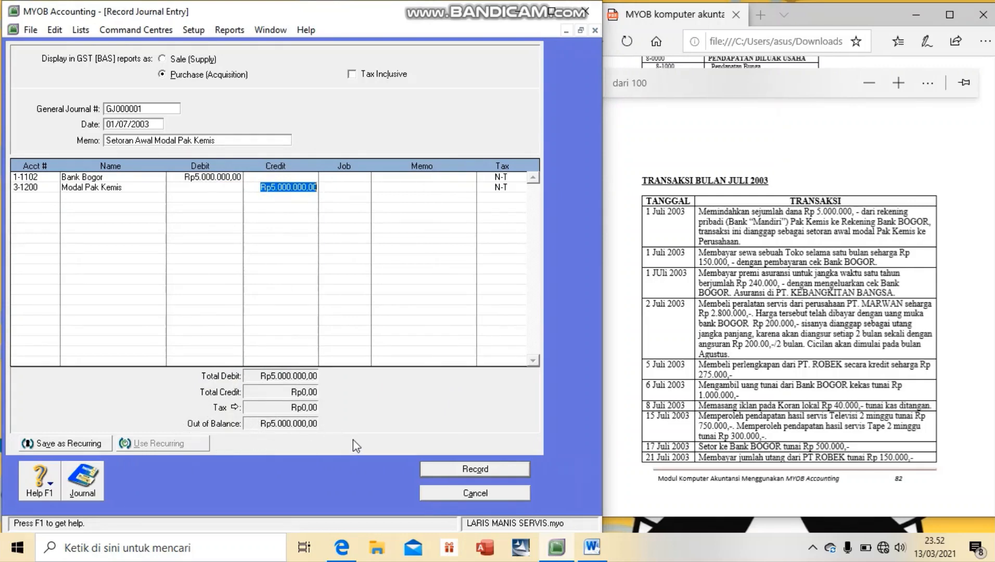
{"action": "key", "text": "Return"}
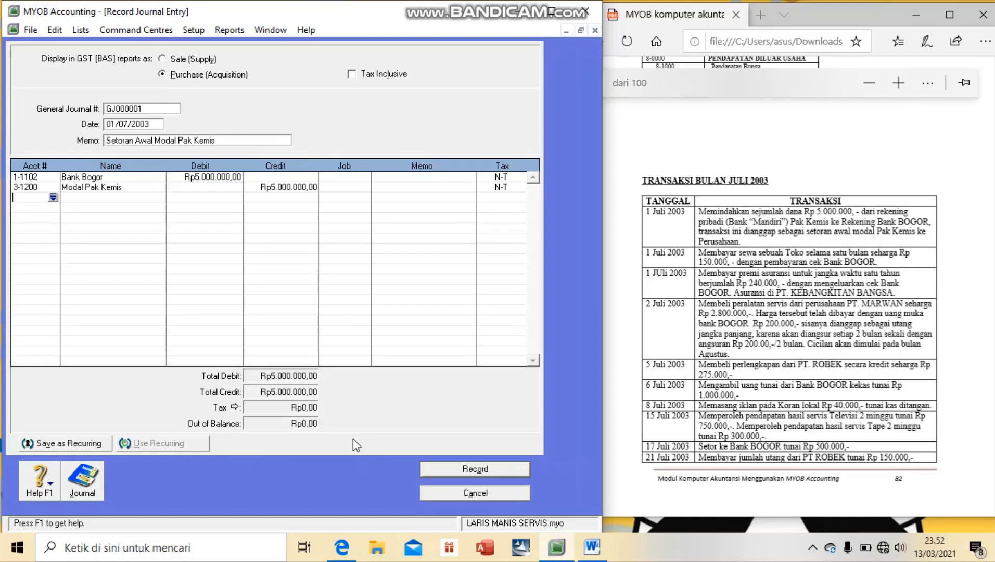
- Review the transaction recap of the initial capital entry and record the entry
{"action": "type", "text": "r"}
{"action": "key", "text": "ctrl+r"}
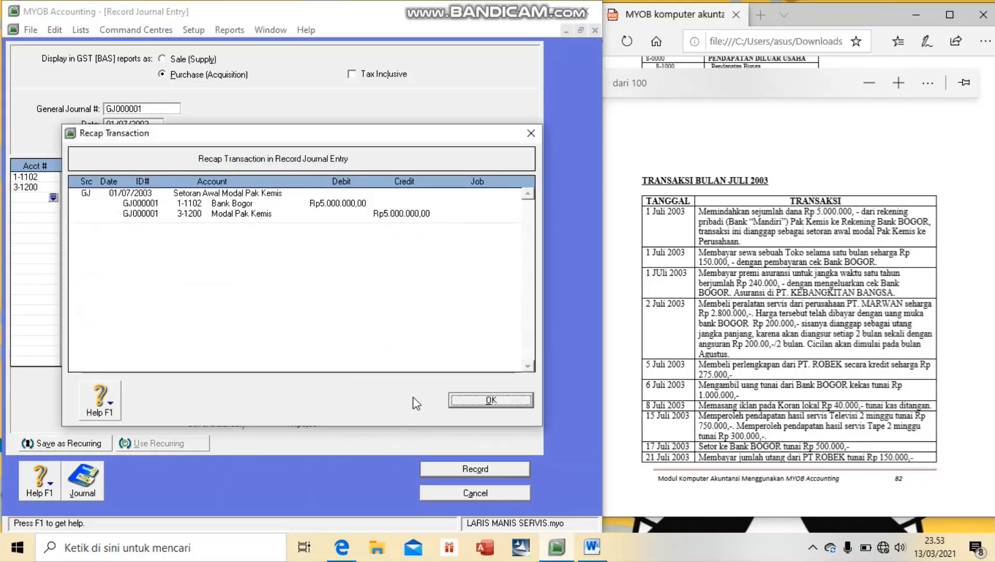
{"action": "left_click", "coordinate": [476, 405]}
{"action": "left_click", "coordinate": [450, 465]}
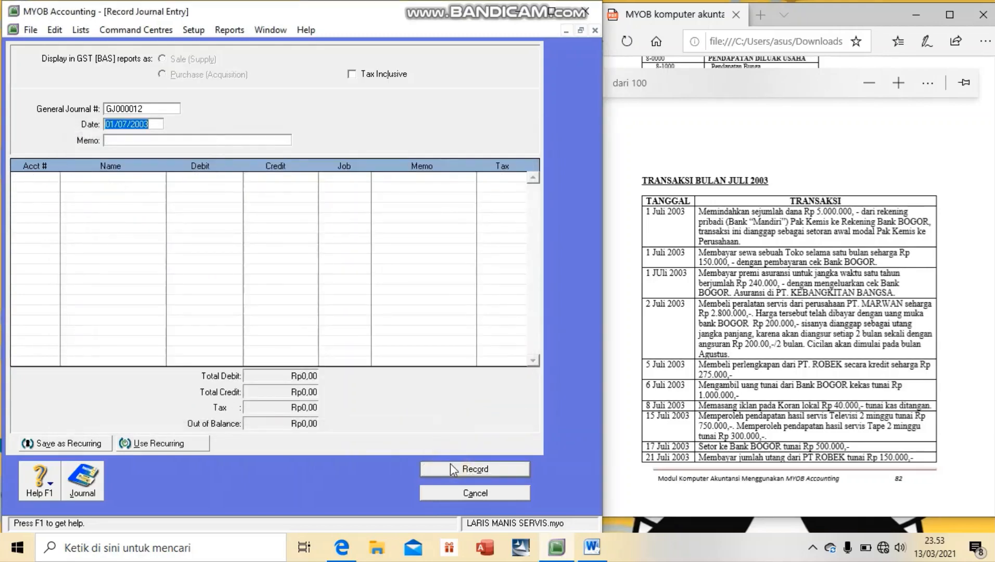
- Number the new journal entry GJ000002, keeping the date 01/07/2003
{"action": "left_click", "coordinate": [152, 109]}
{"action": "key", "text": "BackSpace"}
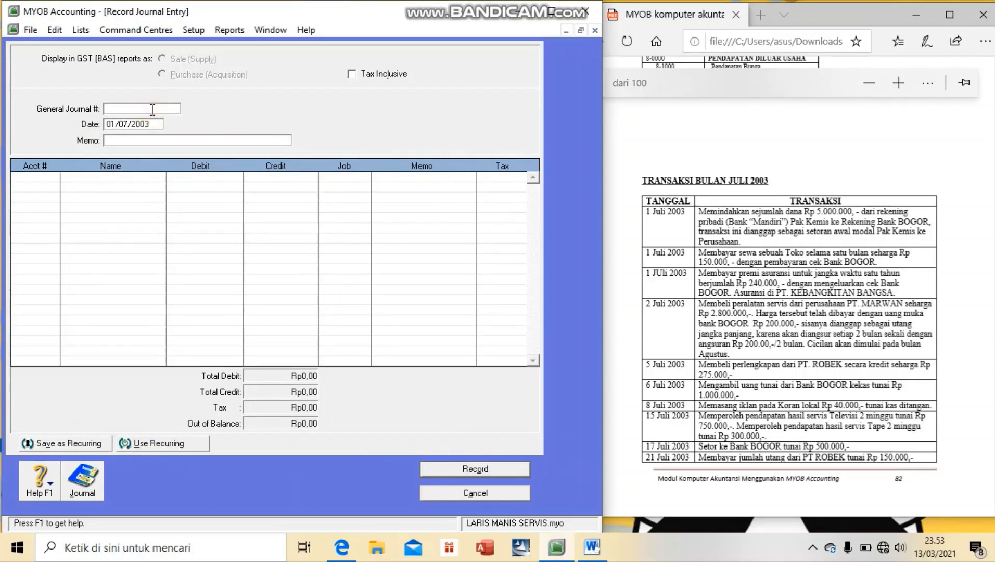
{"action": "type", "text": "GJ000002"}
{"action": "key", "text": "Tab"}
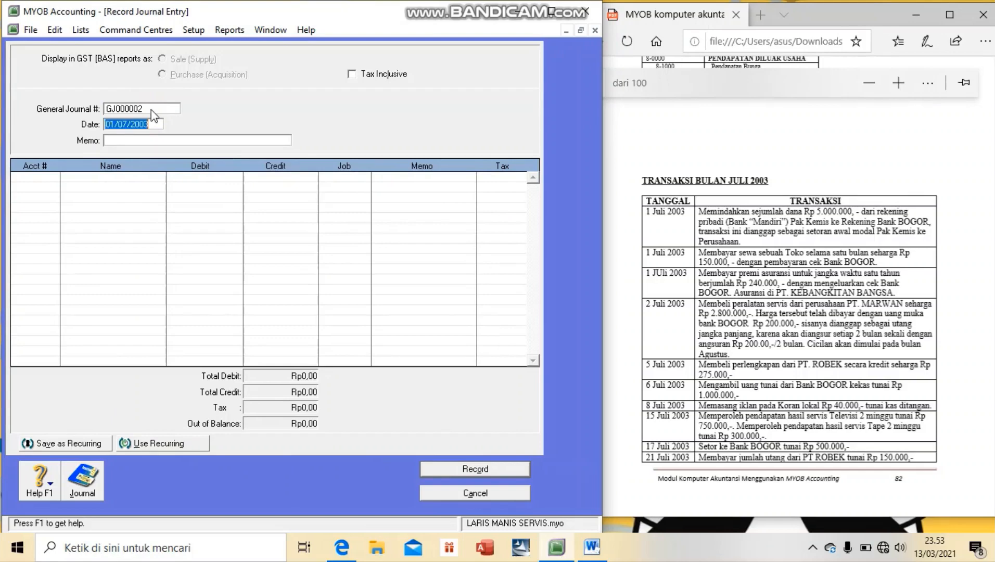
- Enter "Sewa Toko Satu Bulan" as the memo of the second journal entry
{"action": "left_click", "coordinate": [119, 140]}
{"action": "type", "text": "s"}
{"action": "key", "text": "BackSpace"}
{"action": "type", "text": "SE"}
{"action": "key", "text": "BackSpace"}
{"action": "type", "text": "WA toko"}
{"action": "key", "text": "BackSpace"}
{"action": "key", "text": "BackSpace"}
{"action": "key", "text": "BackSpace"}
{"action": "key", "text": "BackSpace"}
{"action": "key", "text": "BackSpace"}
{"action": "key", "text": "BackSpace"}
{"action": "key", "text": "BackSpace"}
{"action": "type", "text": "EWA"}
{"action": "key", "text": "BackSpace"}
{"action": "key", "text": "BackSpace"}
{"action": "key", "text": "BackSpace"}
{"action": "type", "text": "ewa Toko SA"}
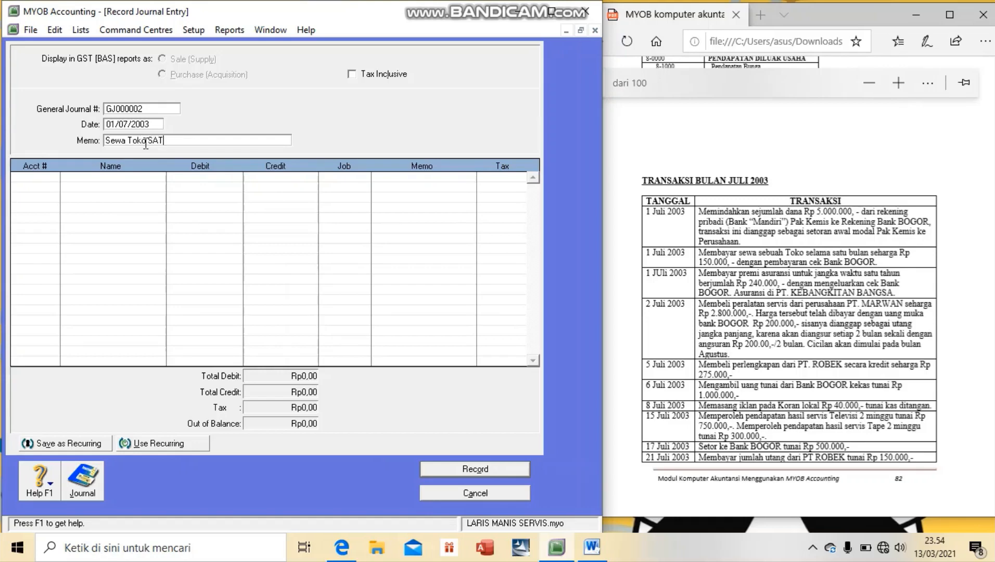
{"action": "key", "text": "BackSpace"}
{"action": "type", "text": "atu Bulan"}
- Add the Beban Sewa Toko account (6-1002) as the first journal line with a debit of Rp150.000
{"action": "left_click", "coordinate": [27, 176]}
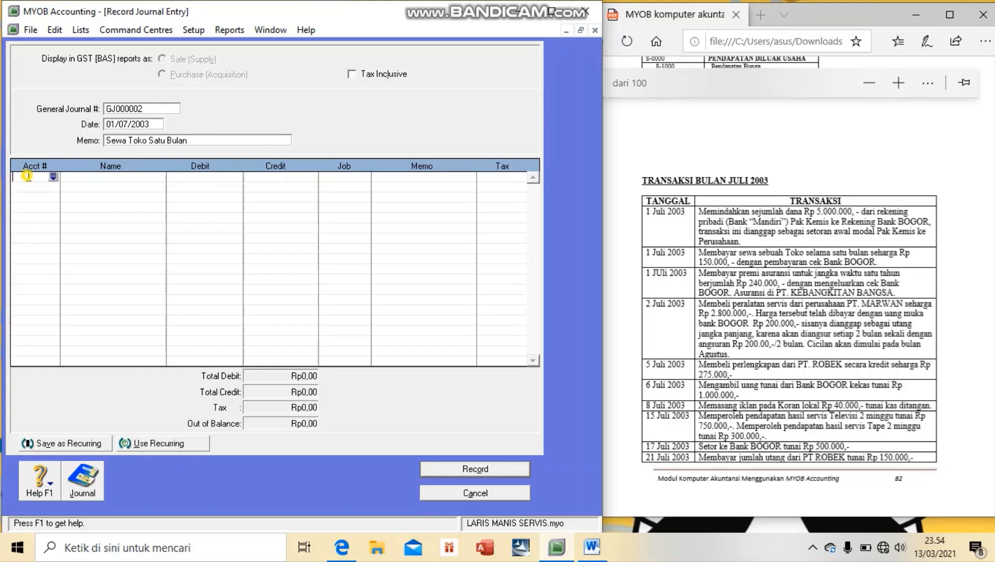
{"action": "left_click", "coordinate": [54, 177]}
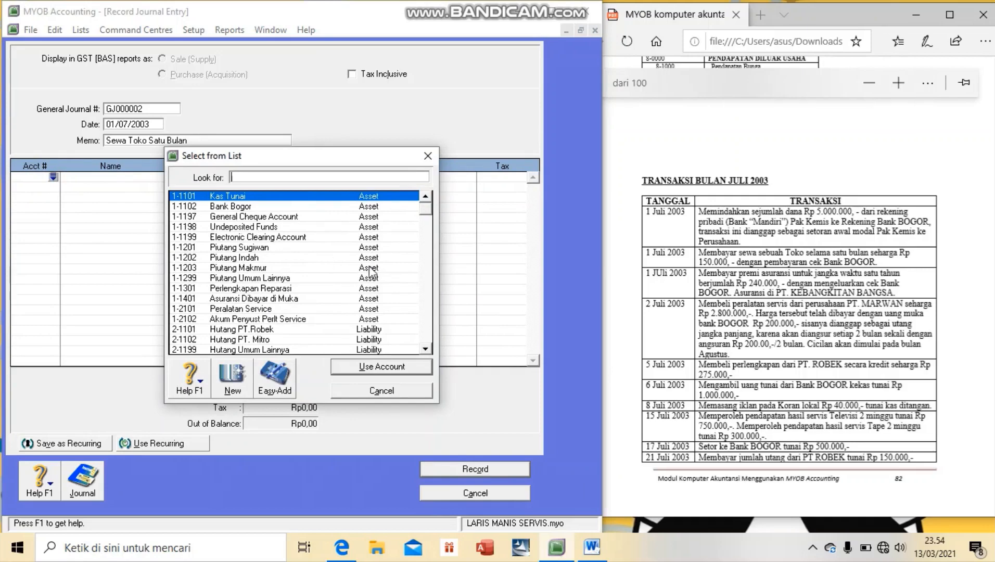
{"action": "left_click", "coordinate": [427, 308]}
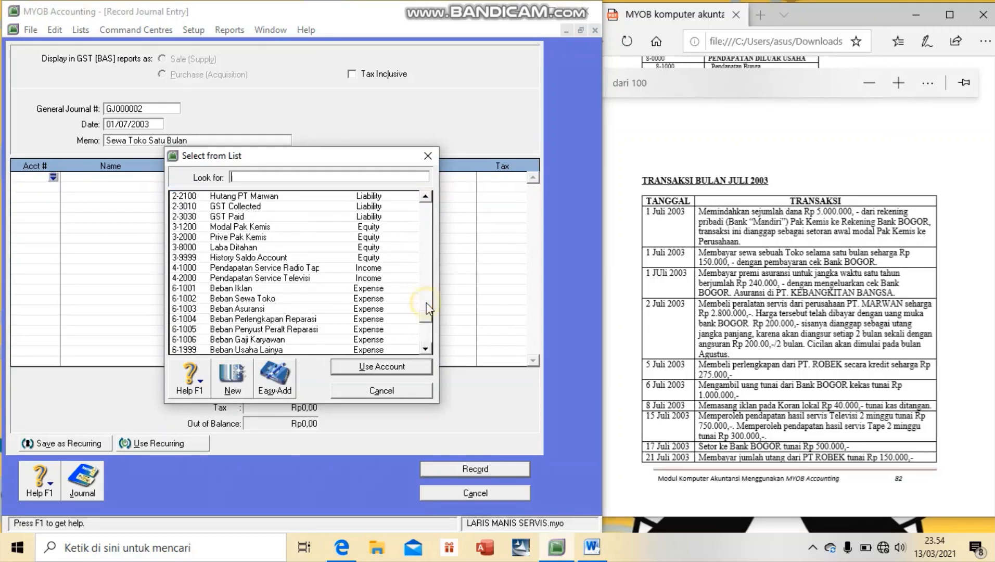
{"action": "left_click", "coordinate": [294, 299]}
{"action": "left_click", "coordinate": [367, 367]}
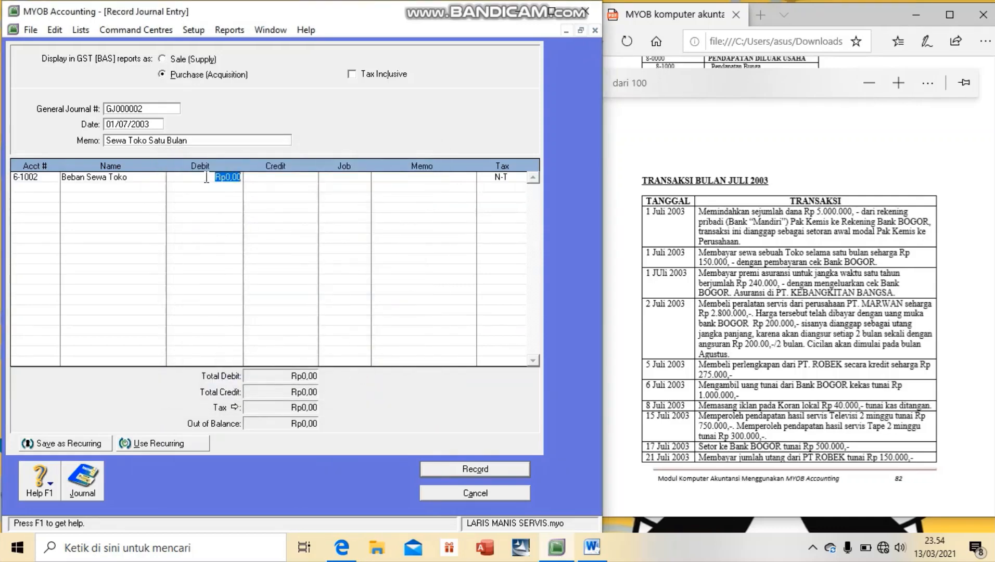
{"action": "type", "text": "150000"}
{"action": "key", "text": "Return"}
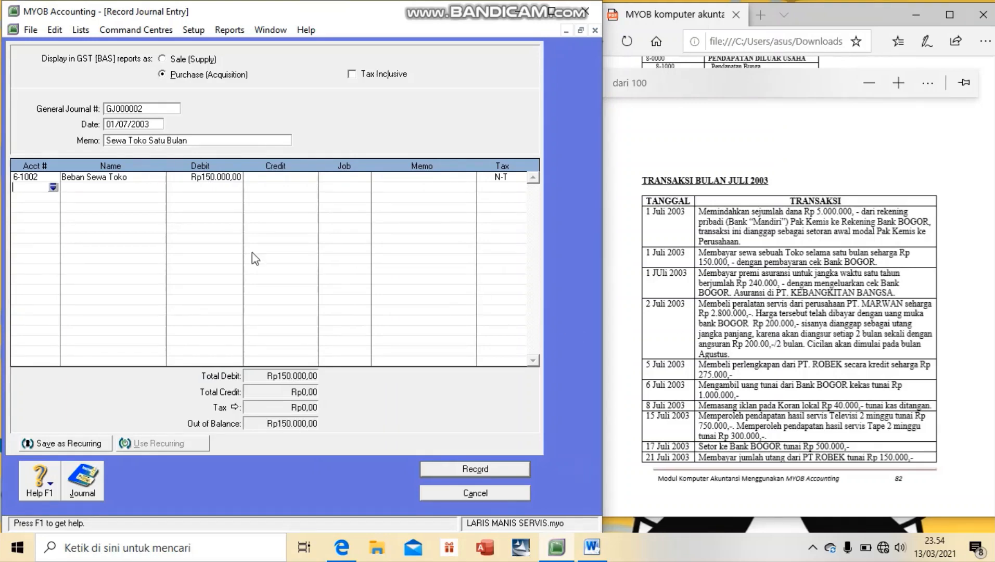
- Add Bank Bogor (1-1102) as the balancing journal line with a credit of Rp150.000
{"action": "left_click", "coordinate": [53, 187]}
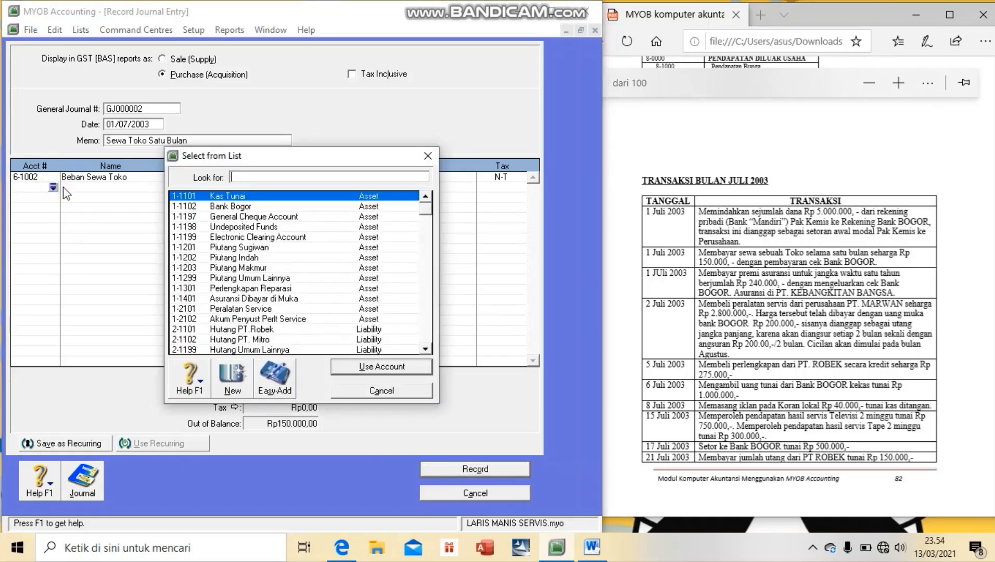
{"action": "left_click", "coordinate": [210, 207]}
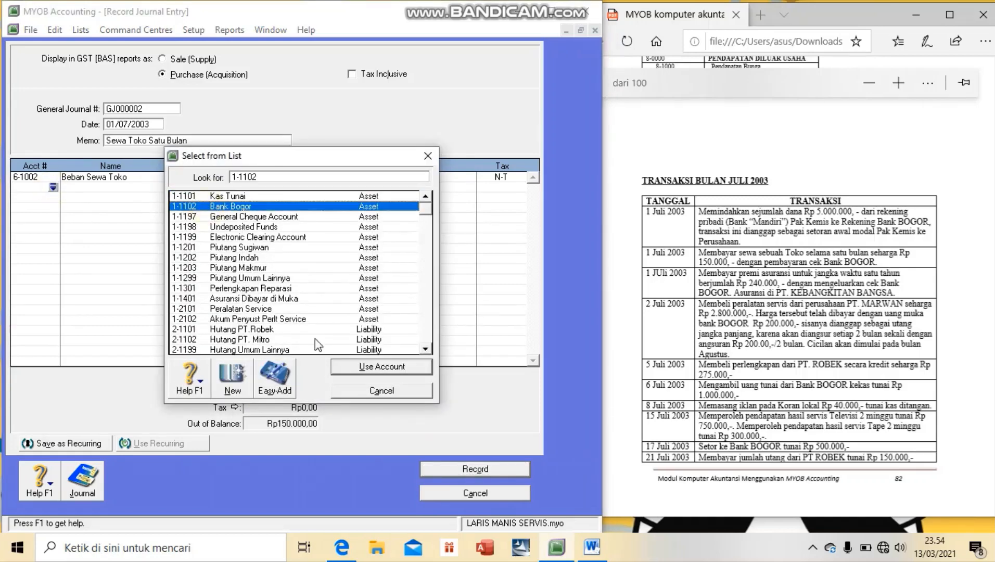
{"action": "left_click", "coordinate": [352, 367]}
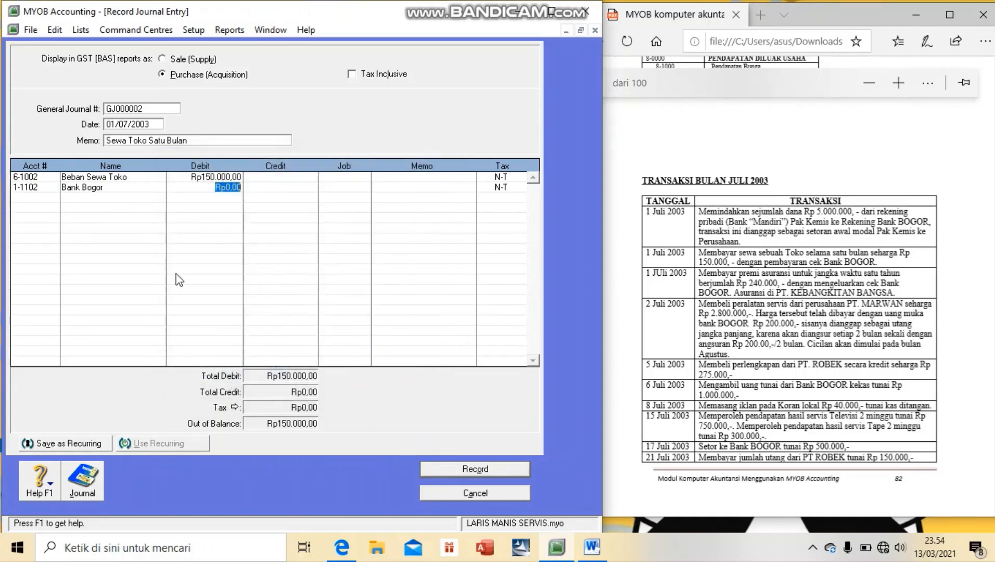
{"action": "left_click", "coordinate": [274, 187]}
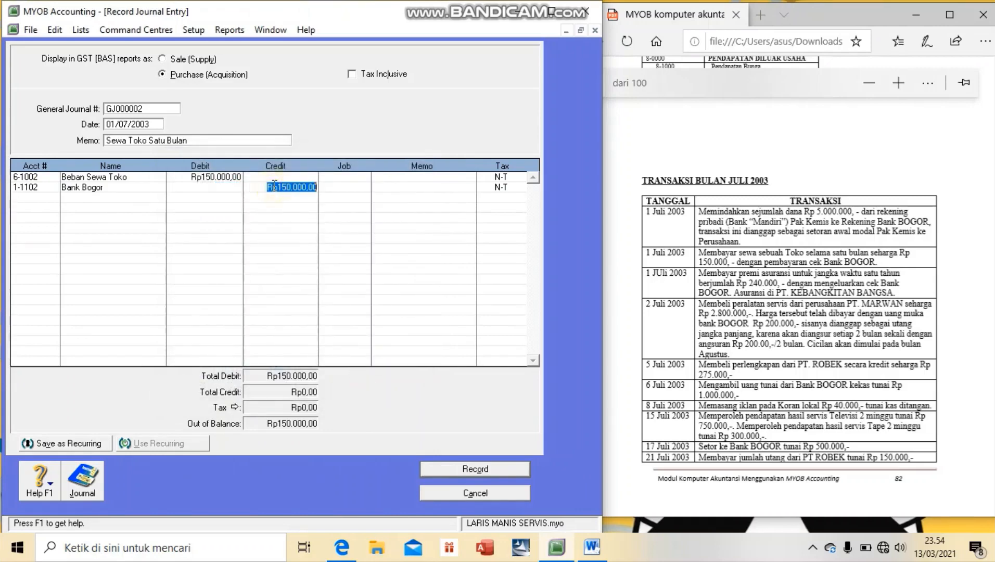
{"action": "left_click", "coordinate": [300, 201]}
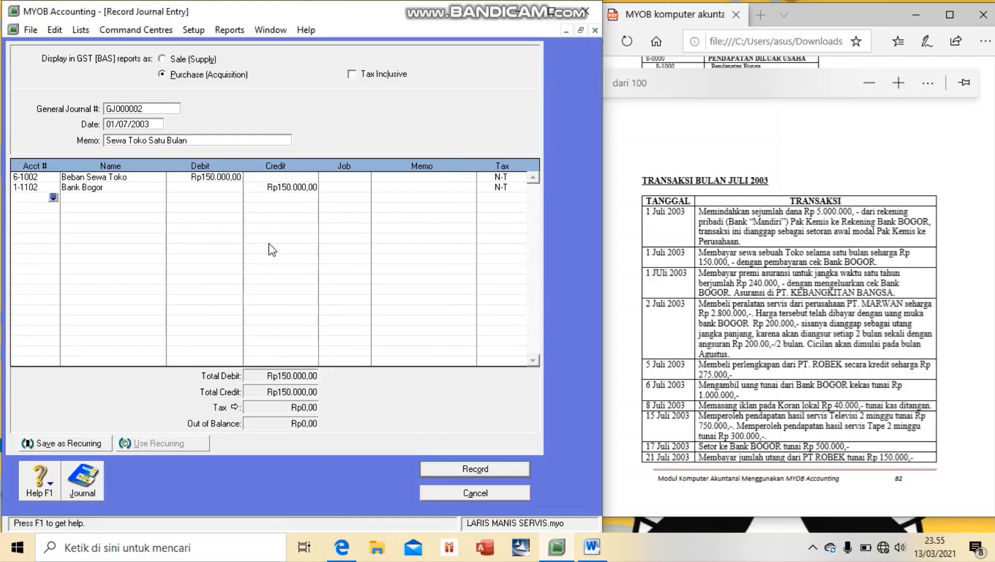
- Review the recap of the shop rent transaction and record the entry
{"action": "key", "text": "ctrl+r"}
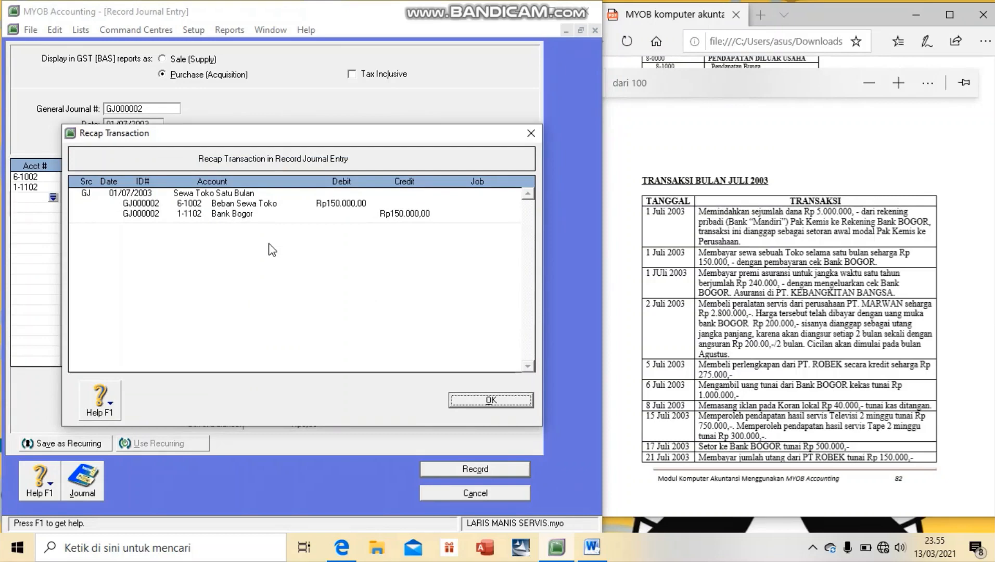
{"action": "left_click", "coordinate": [494, 403]}
{"action": "left_click", "coordinate": [455, 469]}
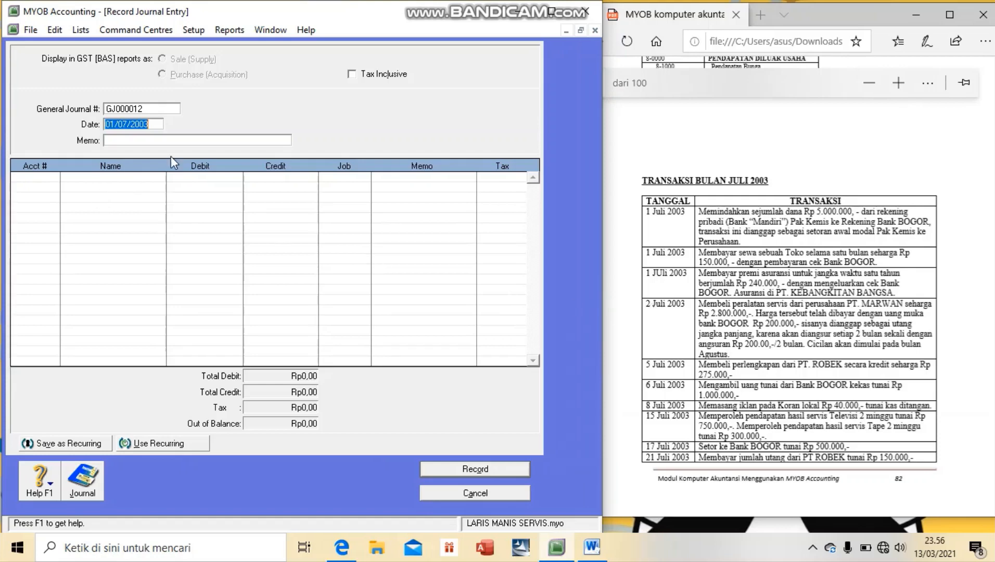
- Number the new journal entry GJ00003 and enter the memo "Membayar Premi Asuransi 1 tahun"
{"action": "left_click", "coordinate": [150, 108]}
{"action": "key", "text": "BackSpace"}
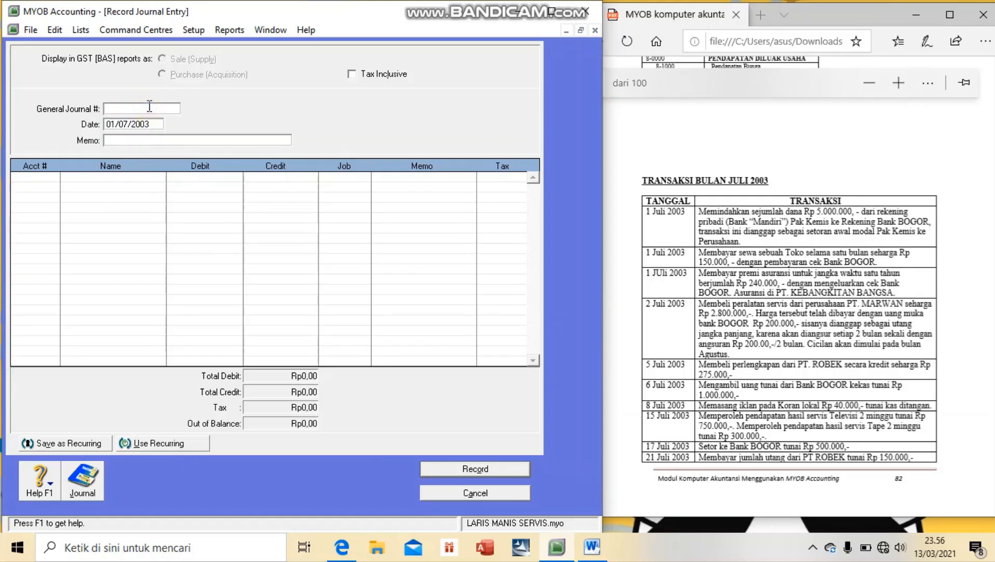
{"action": "type", "text": "GJ00003"}
{"action": "left_click", "coordinate": [151, 144]}
{"action": "type", "text": "m"}
{"action": "key", "text": "BackSpace"}
{"action": "type", "text": "MEMA"}
{"action": "type", "text": "ar "}
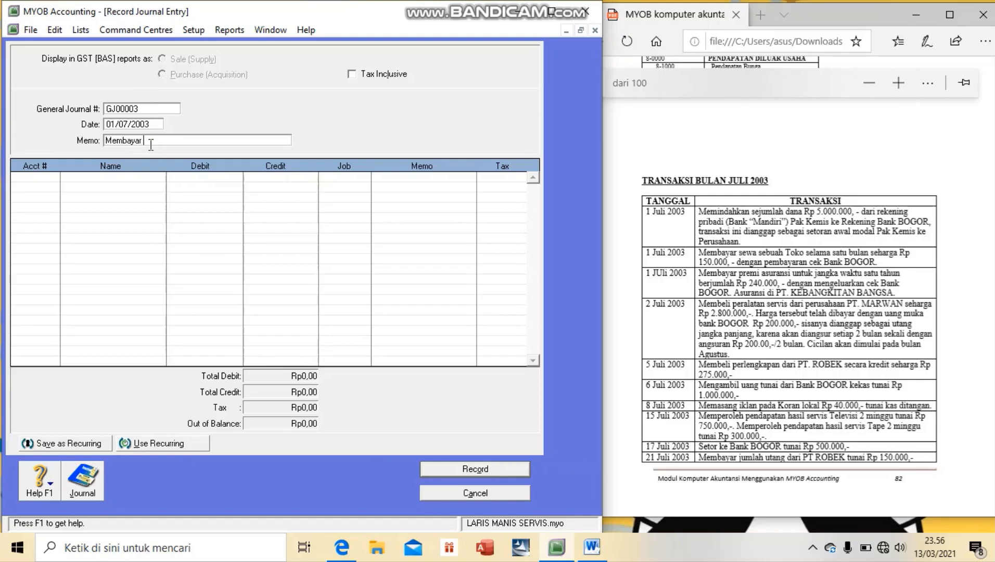
{"action": "type", "text": "Pr"}
{"action": "type", "text": "emi Asuransi 1 tahun"}
- Add the Asuransi Dibayar di Muka account (1-1401) as the first journal line with a debit of Rp240.000
{"action": "left_click", "coordinate": [50, 178]}
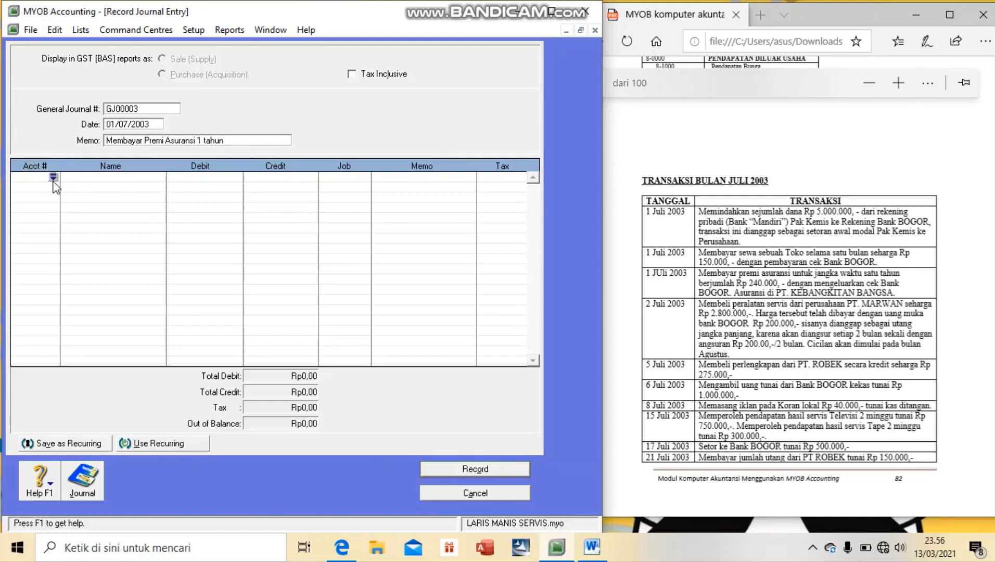
{"action": "left_click", "coordinate": [53, 177]}
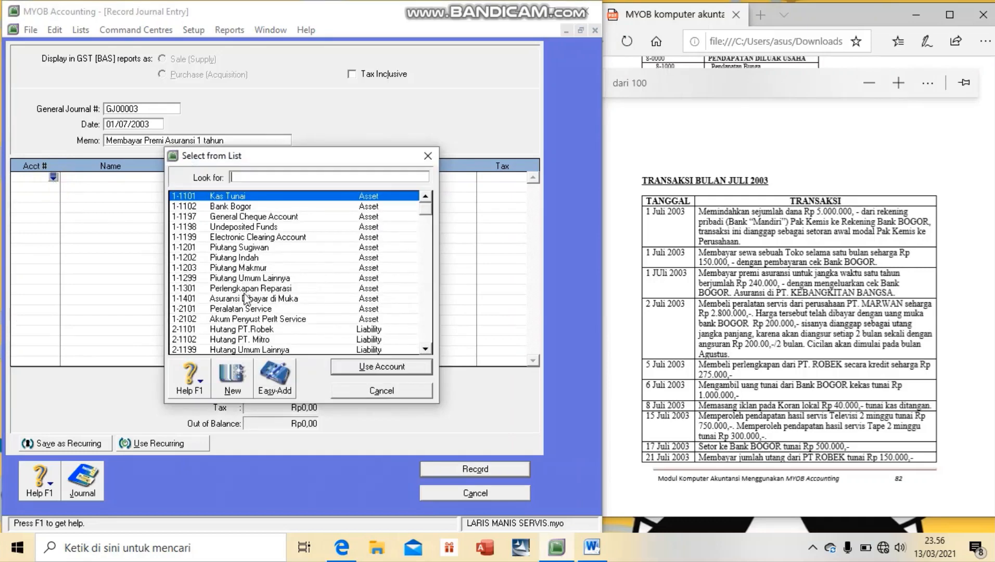
{"action": "type", "text": "1-1401"}
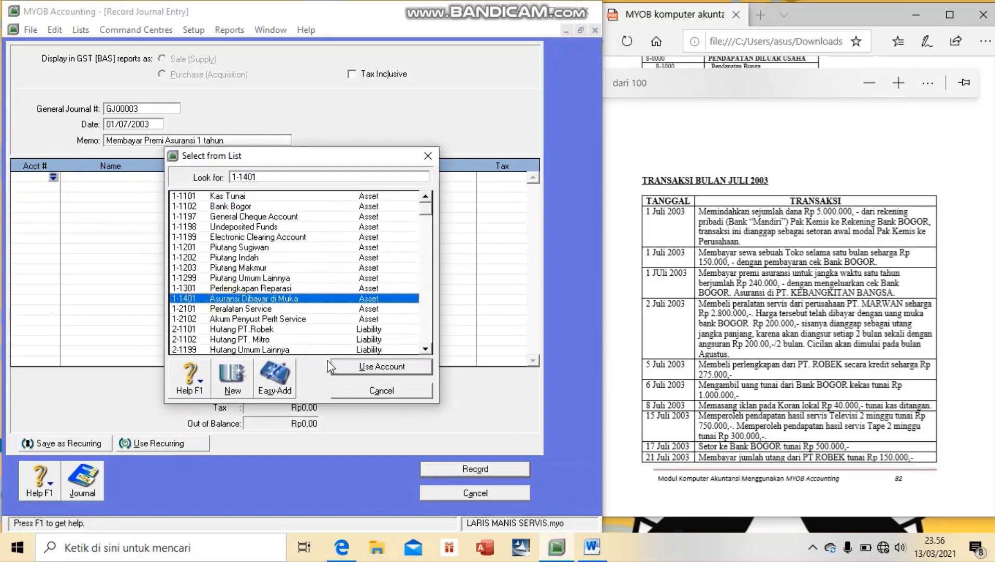
{"action": "left_click", "coordinate": [354, 373]}
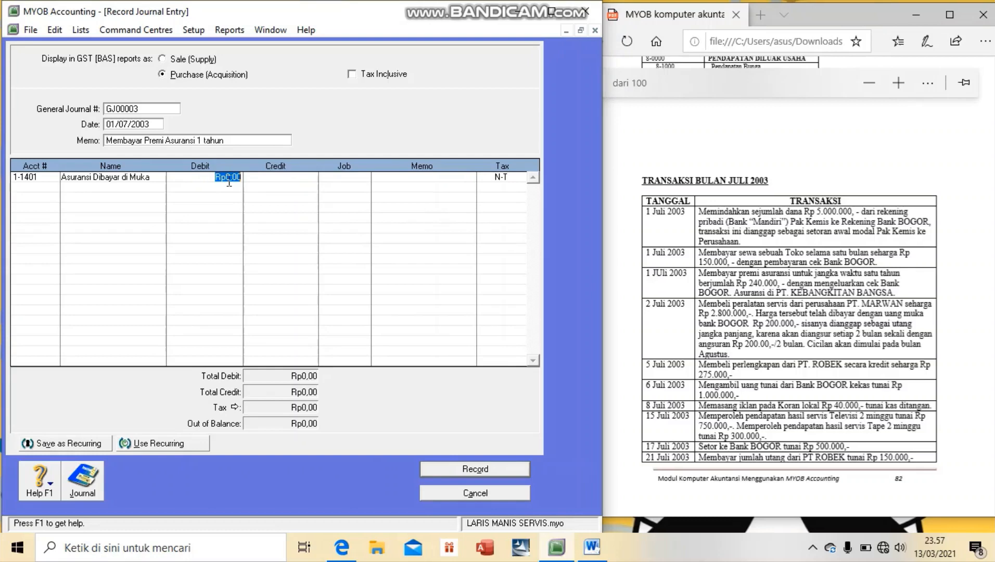
{"action": "type", "text": "440000"}
{"action": "left_click", "coordinate": [302, 190]}
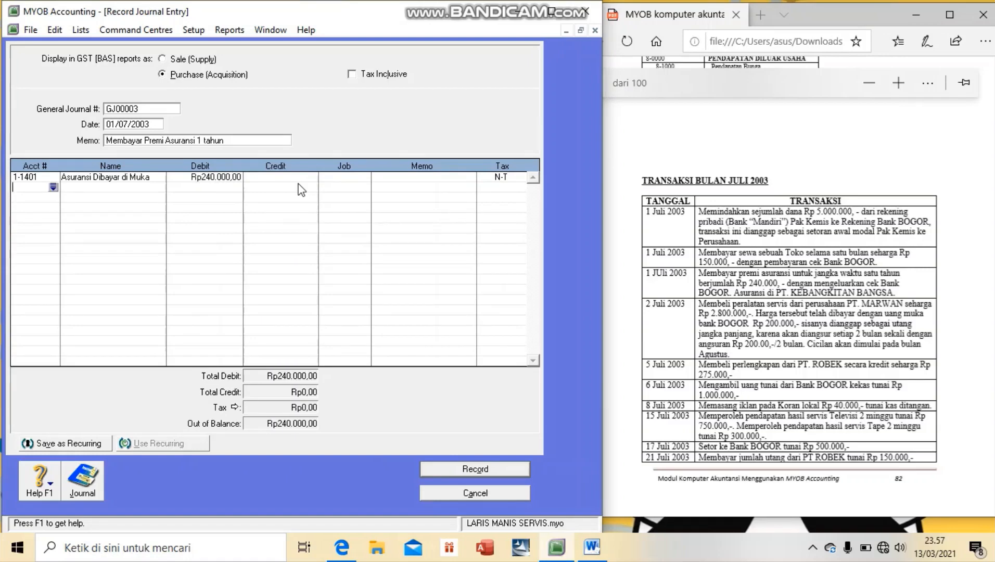
- Add Bank Bogor (1-1102) as the balancing journal line with a credit of Rp240.000
{"action": "left_click", "coordinate": [53, 187]}
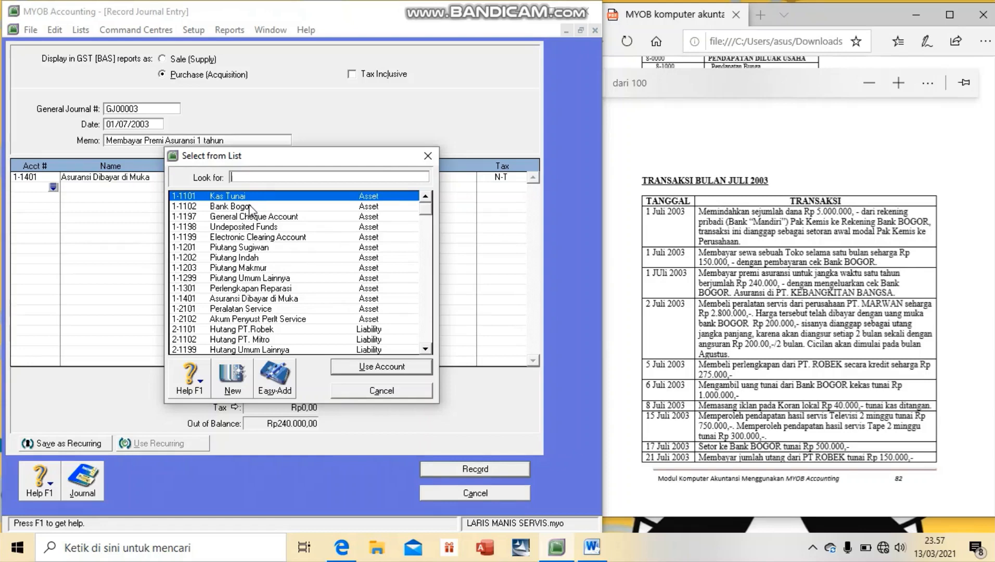
{"action": "left_click", "coordinate": [232, 208]}
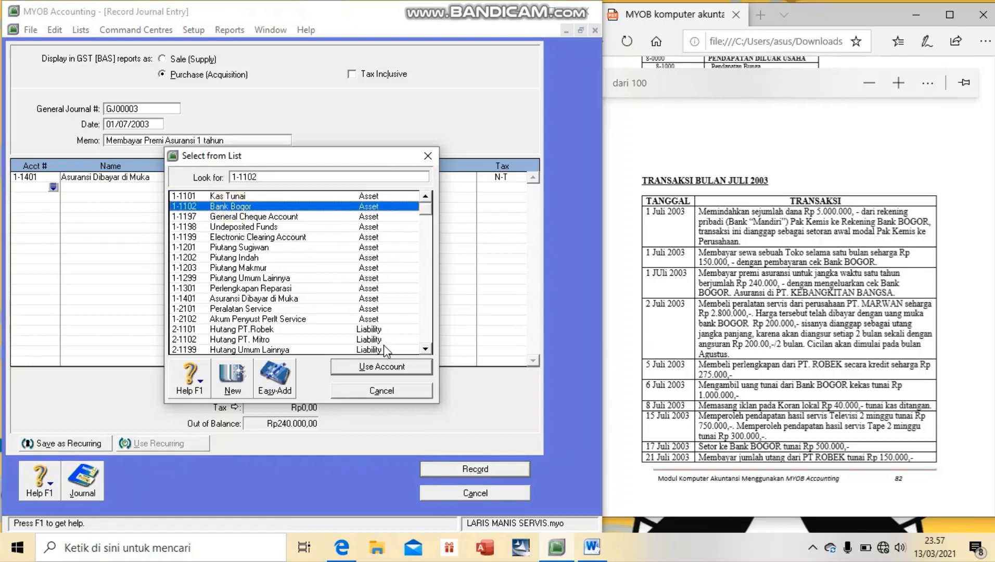
{"action": "left_click", "coordinate": [391, 370]}
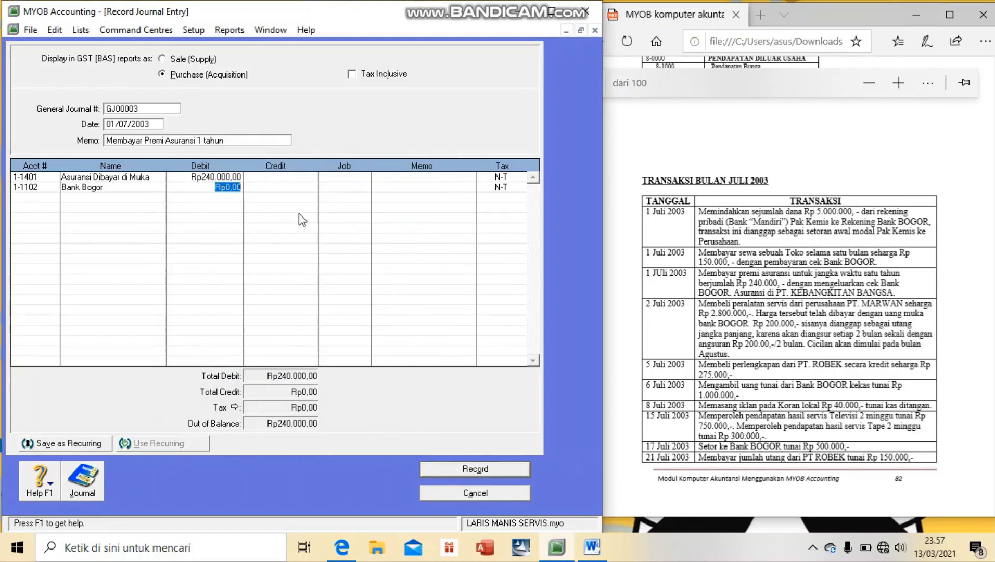
{"action": "left_click", "coordinate": [275, 190]}
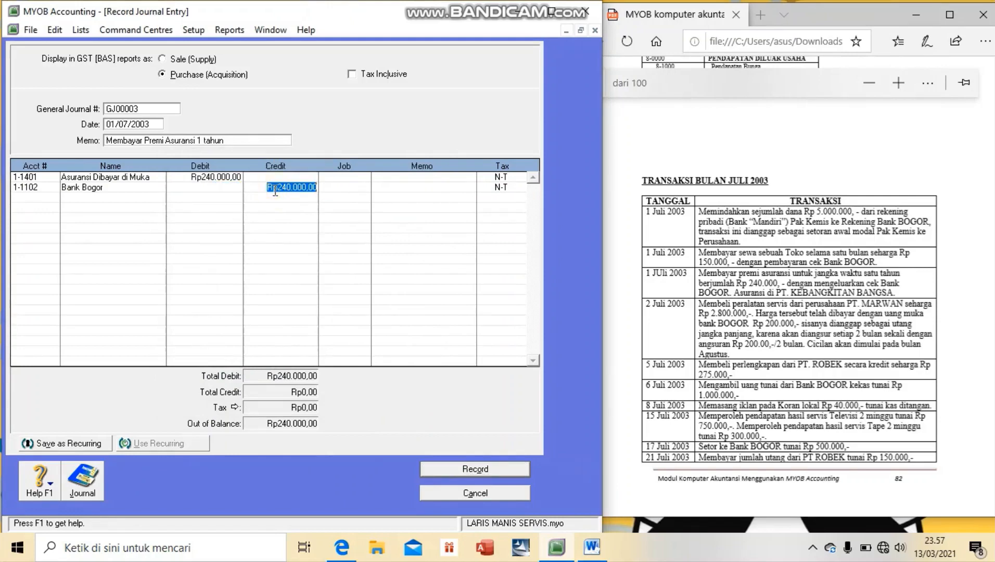
{"action": "key", "text": "Return"}
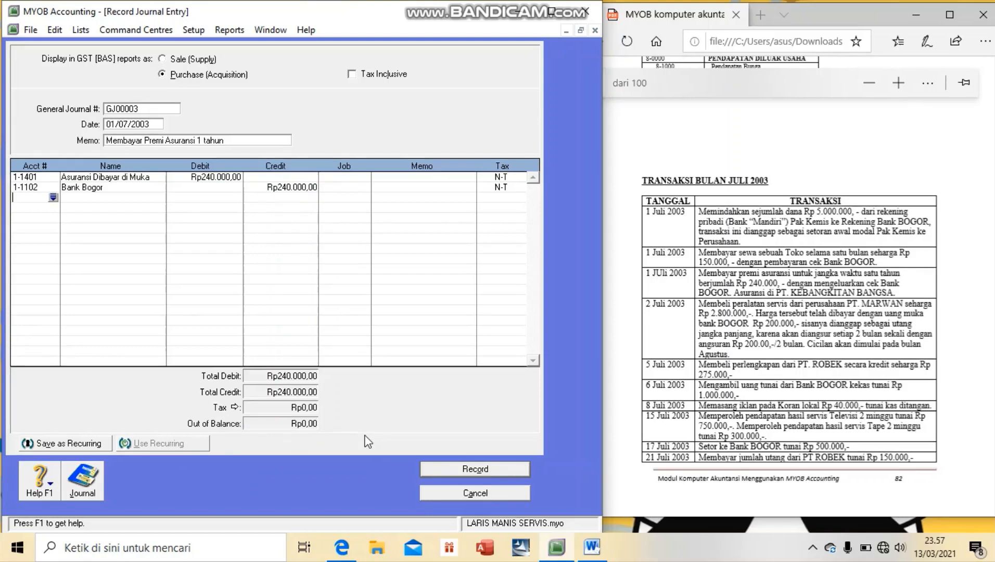
- Review the recap of the insurance premium transaction and record the entry
{"action": "key", "text": "ctrl+r"}
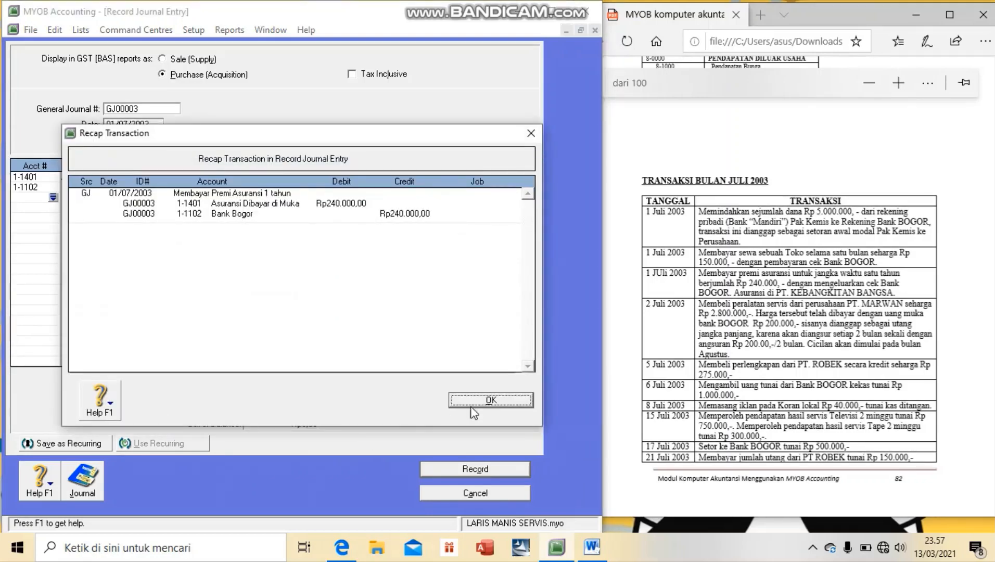
{"action": "left_click", "coordinate": [490, 401]}
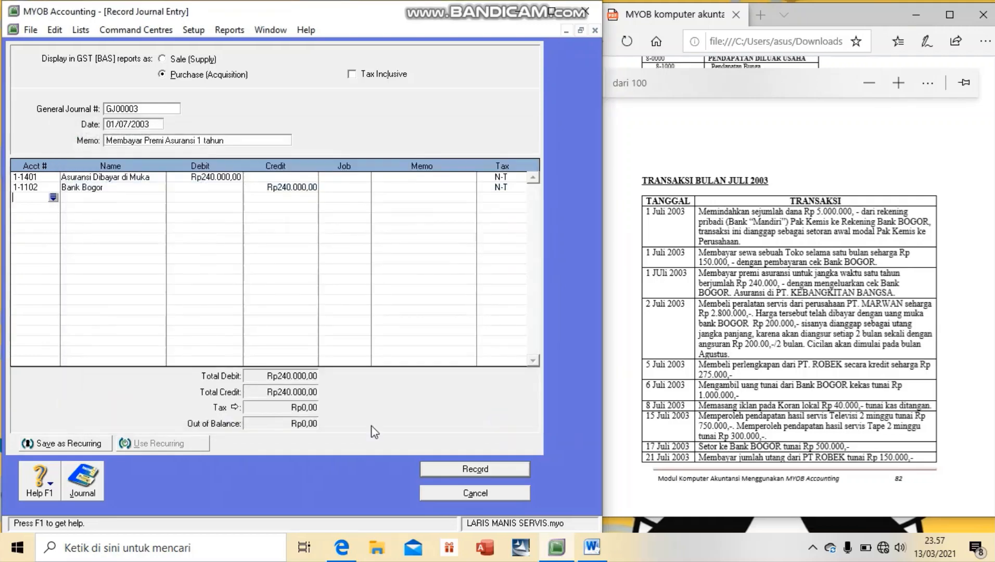
{"action": "left_click", "coordinate": [461, 472]}
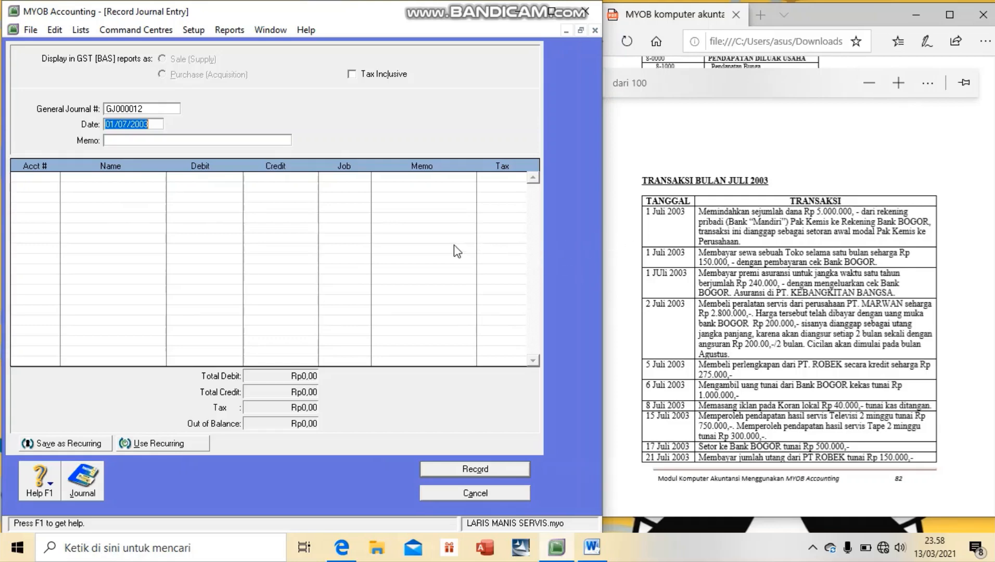
- Number the new journal entry GJ000004, date it 02/07/2003 and enter the memo "Membeli Peralatan PT MARWAN"
{"action": "left_click", "coordinate": [151, 109]}
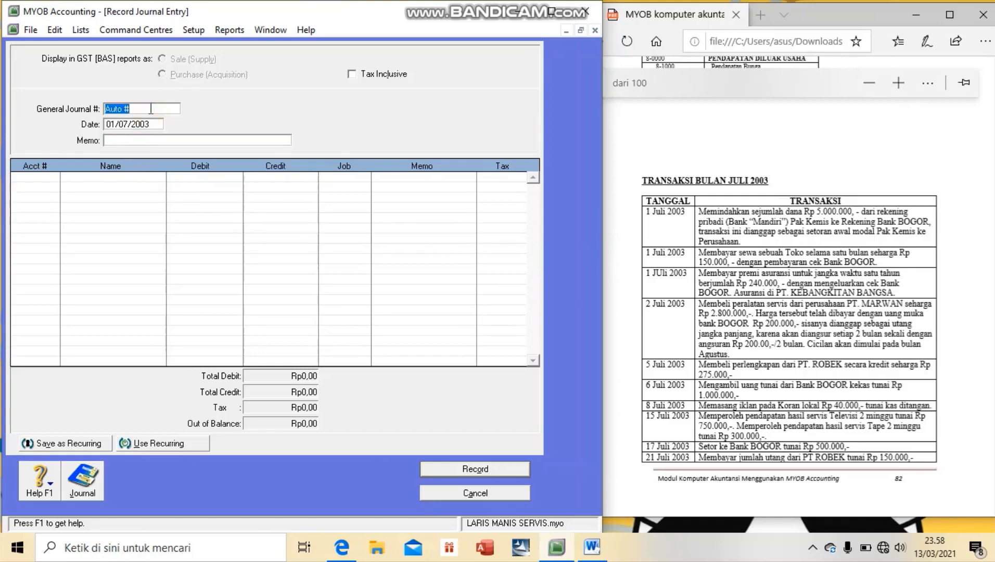
{"action": "key", "text": "BackSpace"}
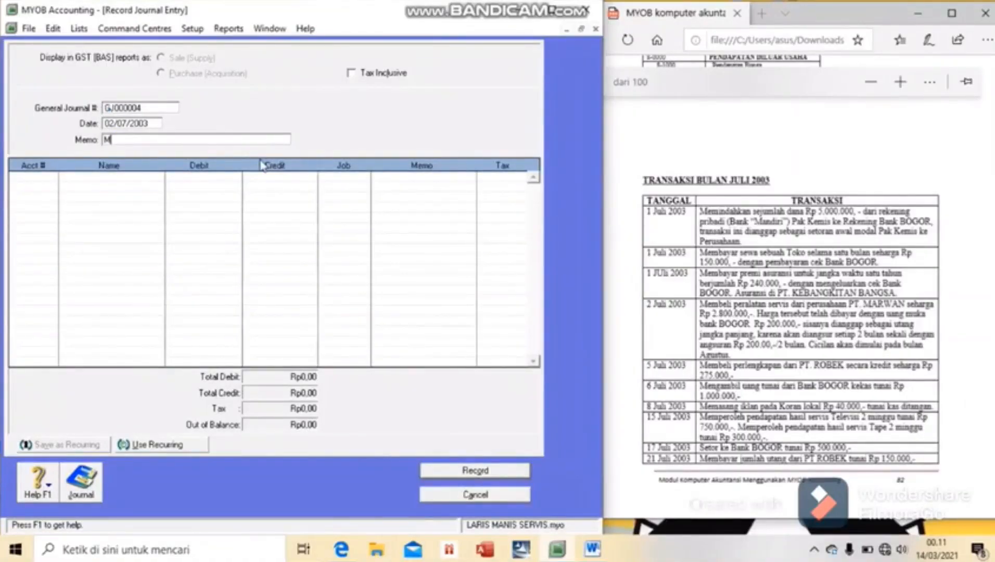
{"action": "type", "text": "embeli Peralatan PT M"}
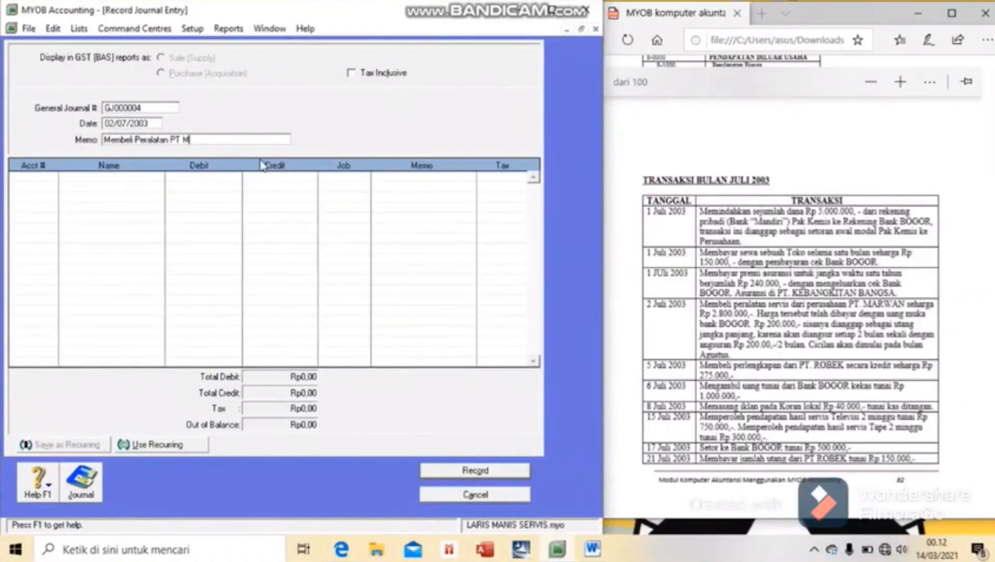
{"action": "type", "text": "ARWAN"}
- Add the Peralatan Service account (1-2101) as the first journal line with a debit of Rp2.800.000
{"action": "left_click", "coordinate": [52, 178]}
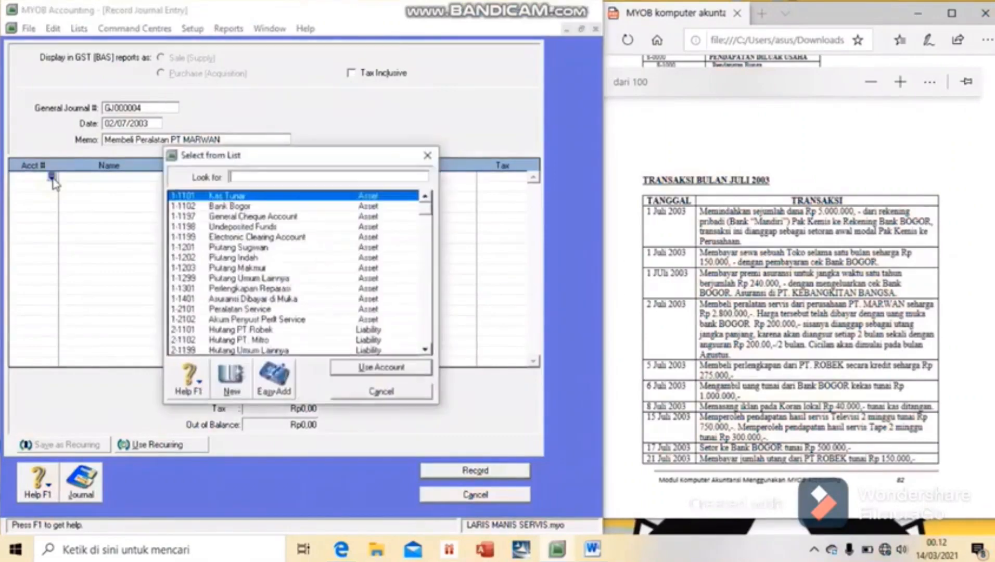
{"action": "left_click", "coordinate": [245, 309]}
{"action": "left_click", "coordinate": [381, 367]}
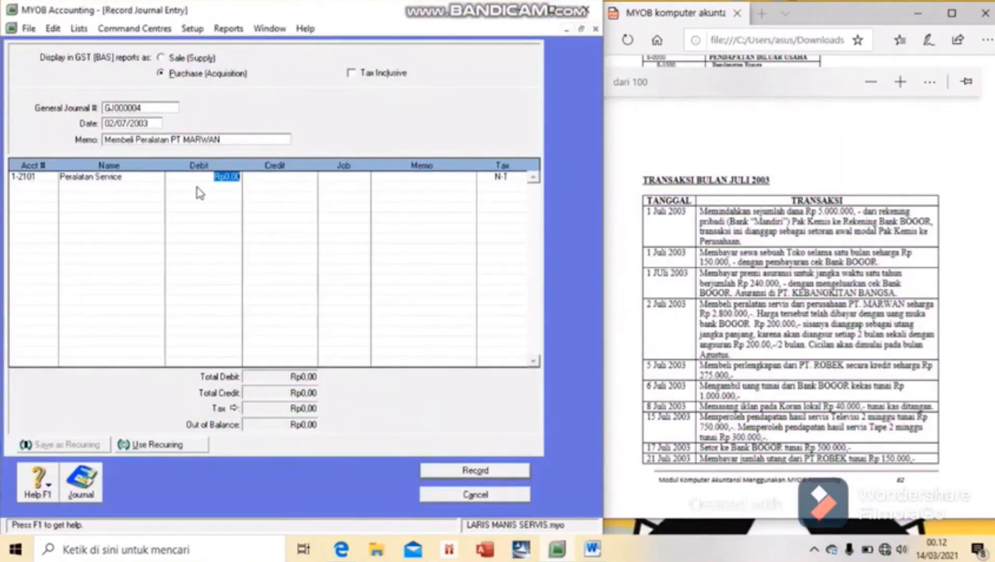
{"action": "type", "text": "2800000"}
{"action": "key", "text": "Tab"}
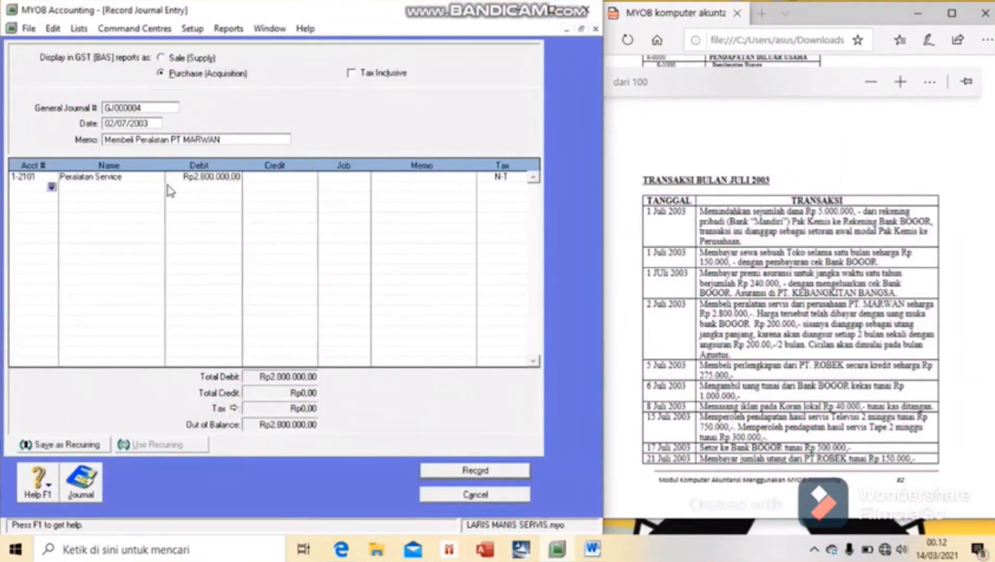
- Add Bank Bogor (1-1102) as the second journal line with a down-payment credit of Rp200.000
{"action": "left_click", "coordinate": [51, 186]}
{"action": "left_click", "coordinate": [242, 206]}
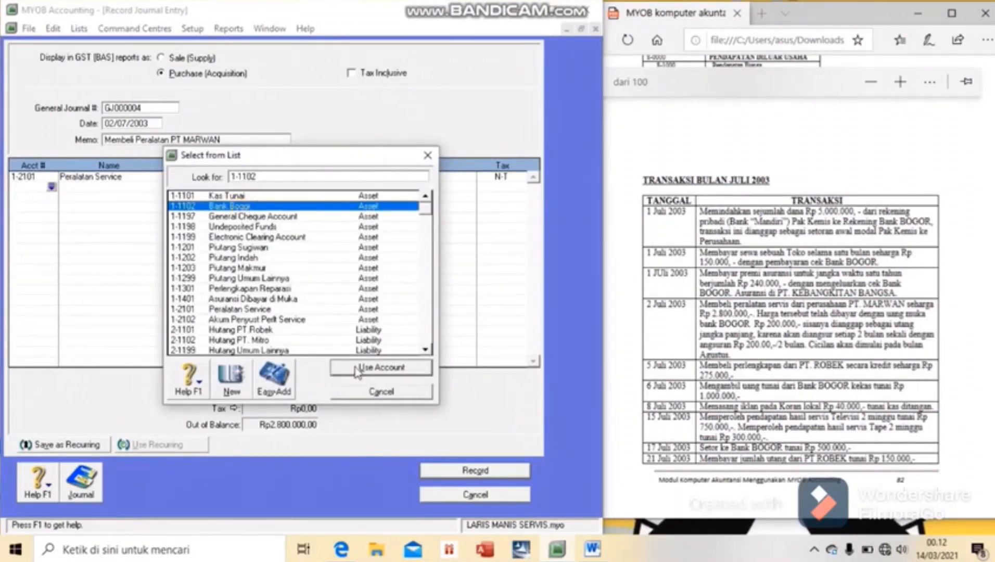
{"action": "left_click", "coordinate": [356, 368]}
{"action": "type", "text": "200000"}
{"action": "key", "text": "Tab"}
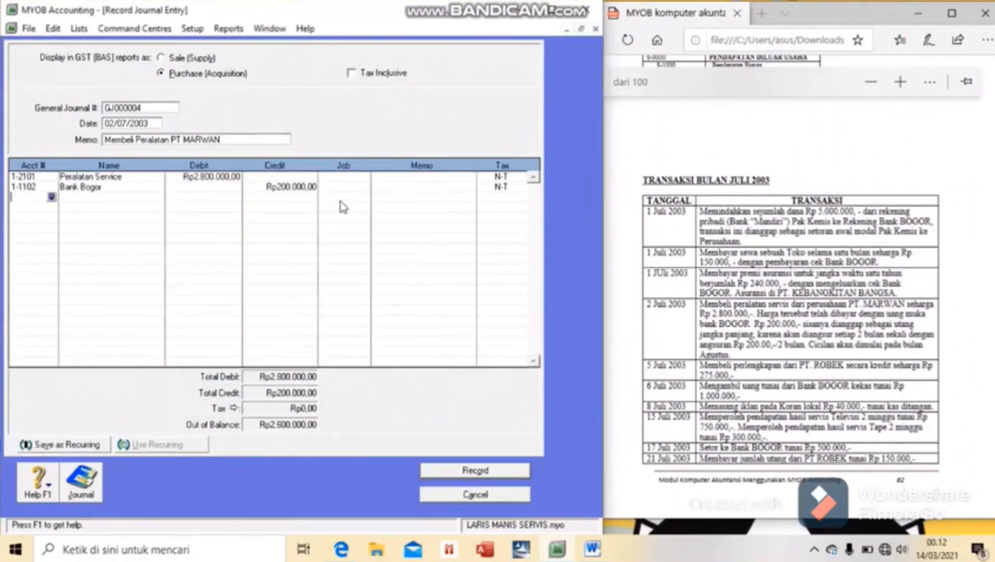
- Add Hutang PT Marwan as the third journal line with the remaining credit of Rp2.600.000 and record the entry
{"action": "left_click", "coordinate": [51, 197]}
{"action": "scroll", "coordinate": [301, 345], "scroll_direction": "down", "scroll_amount": 1}
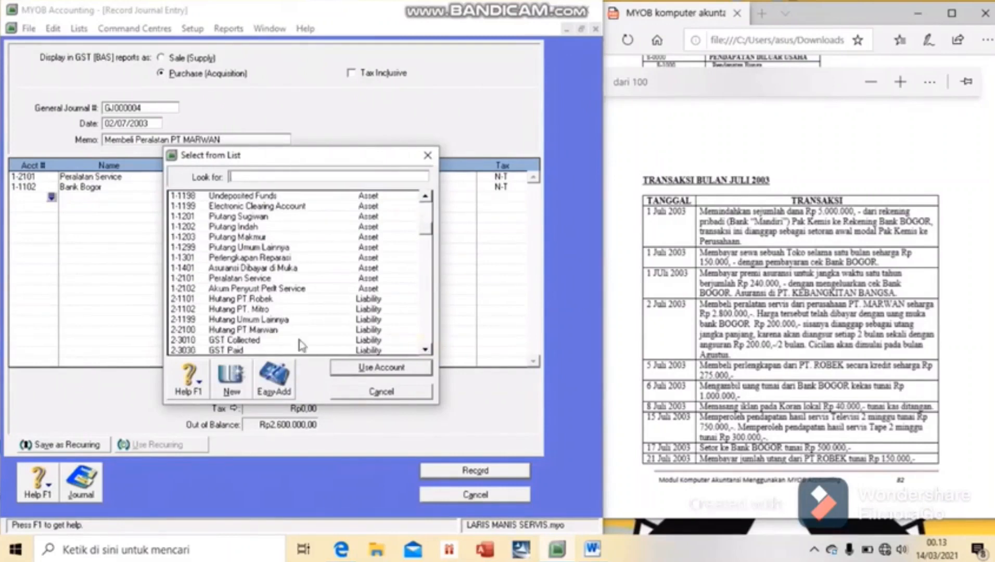
{"action": "double_click", "coordinate": [297, 331]}
{"action": "left_click", "coordinate": [286, 197]}
{"action": "left_click", "coordinate": [349, 340]}
{"action": "left_click", "coordinate": [476, 472]}
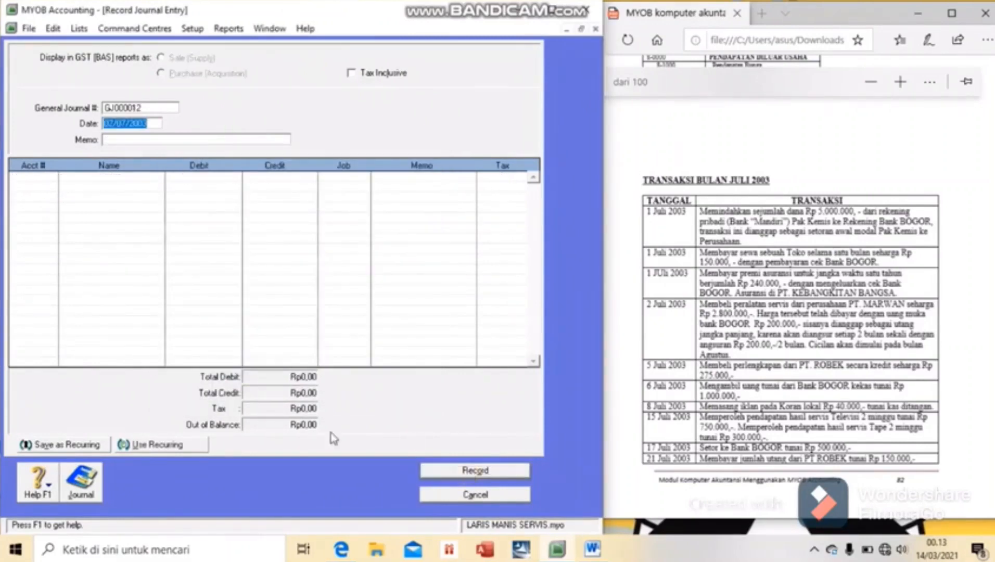
- Number the new journal entry GJ000005, date it 05/07/2003 and enter the memo "Membeli Perlengkapan PT ROBEK"
{"action": "left_click", "coordinate": [150, 106]}
{"action": "key", "text": "BackSpace"}
{"action": "type", "text": "GJ000"}
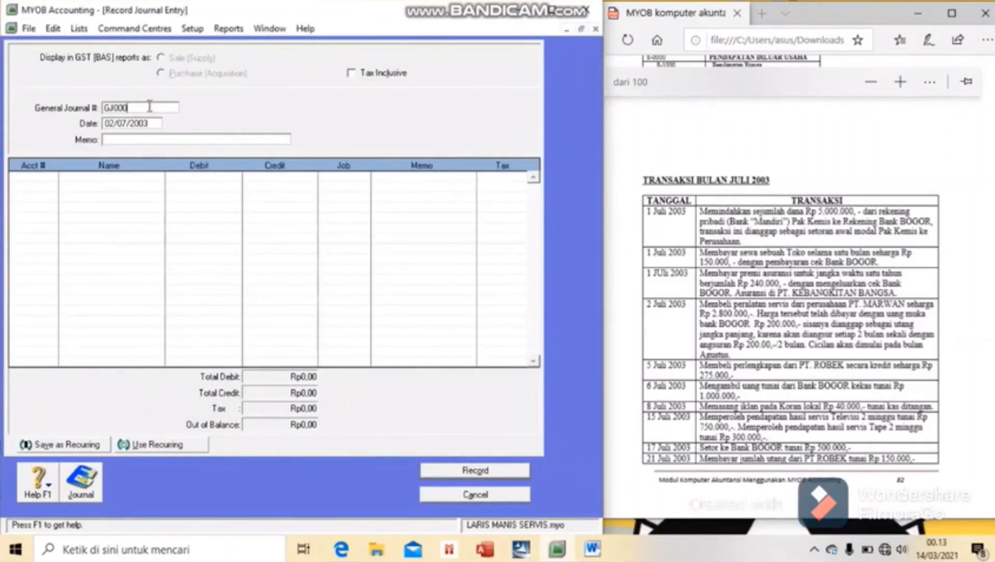
{"action": "type", "text": "005"}
{"action": "double_click", "coordinate": [109, 124]}
{"action": "type", "text": "05"}
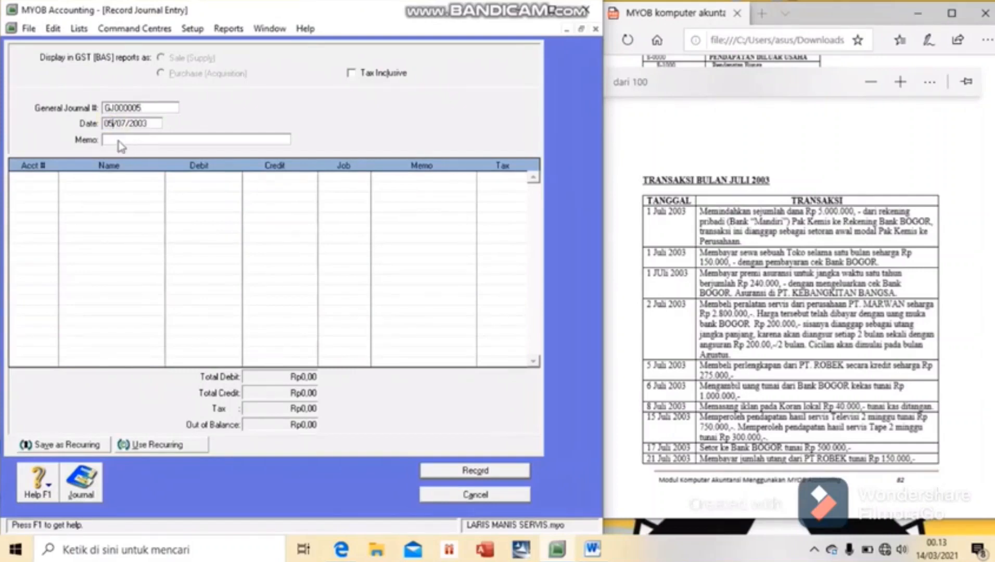
{"action": "left_click", "coordinate": [119, 139]}
{"action": "type", "text": "Membeli Perleng"}
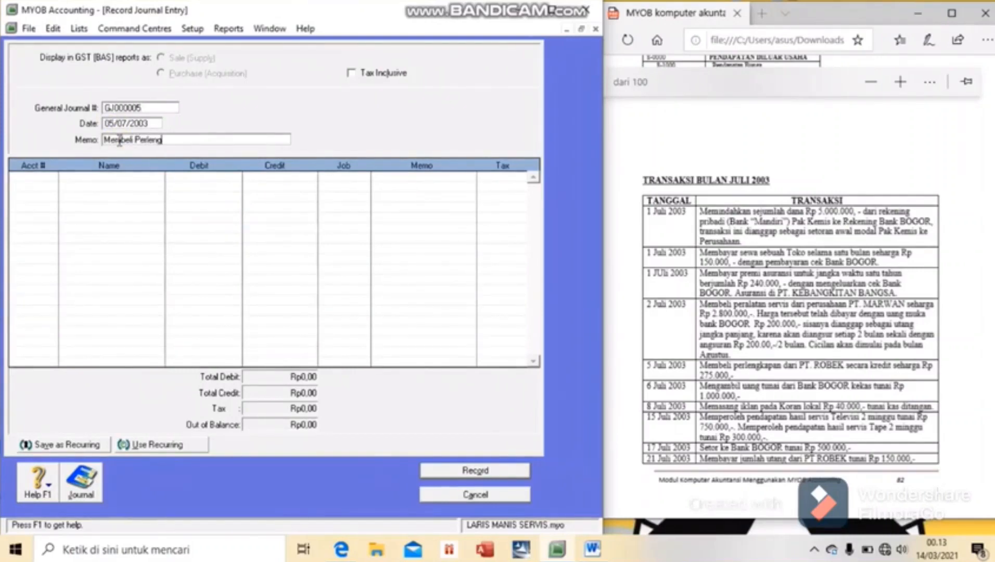
{"action": "type", "text": "kapan PT ROBEK"}
- Add the Perlengkapan Reparasi account (1-1301) as the first journal line with a debit of Rp275.000
{"action": "left_click", "coordinate": [52, 176]}
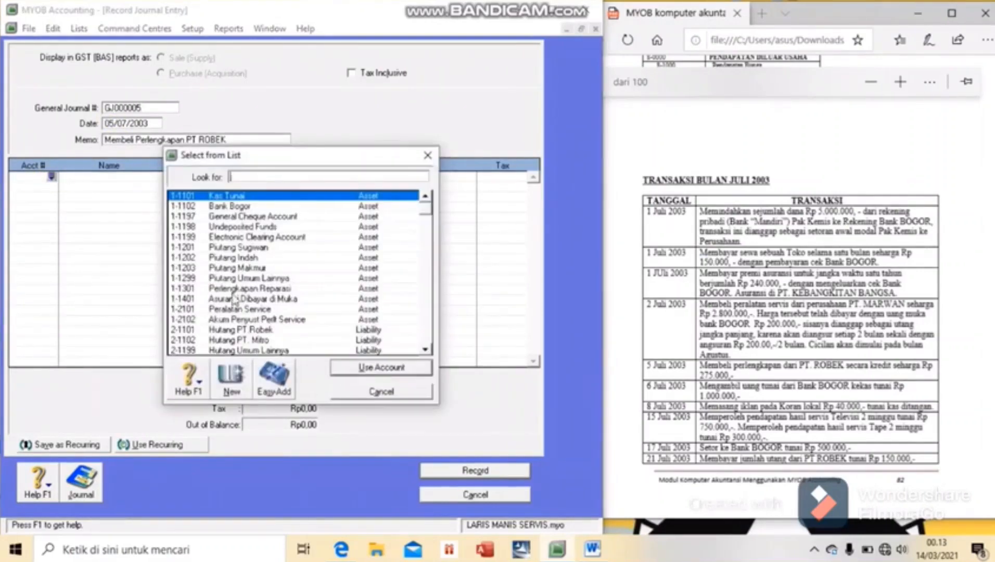
{"action": "left_click", "coordinate": [234, 288]}
{"action": "left_click", "coordinate": [382, 367]}
{"action": "type", "text": "275000"}
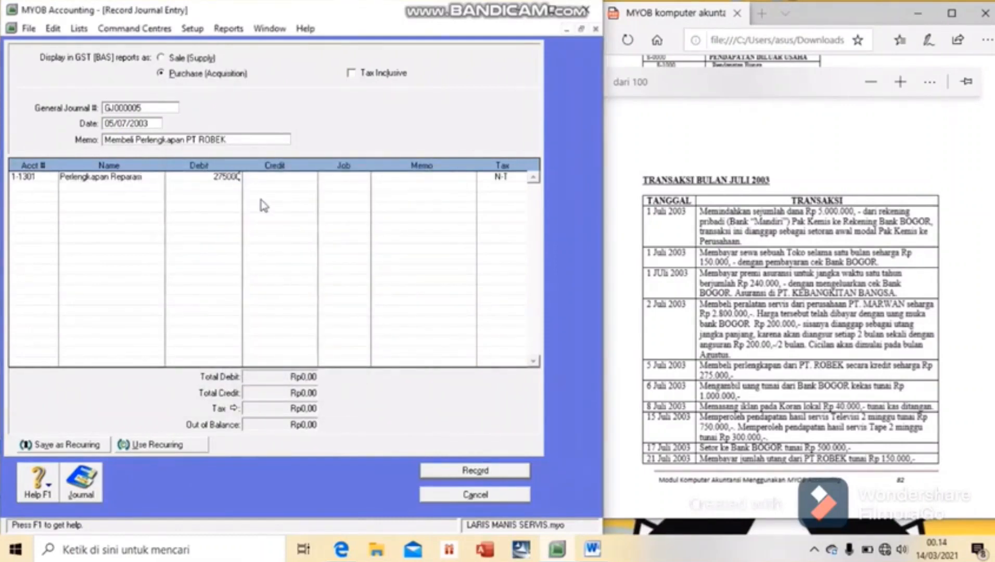
{"action": "key", "text": "Return"}
- Add Hutang PT Robek (2-1101) as the balancing line with a credit of Rp275.000 and record the entry
{"action": "left_click", "coordinate": [51, 187]}
{"action": "left_click", "coordinate": [275, 331]}
{"action": "left_click", "coordinate": [381, 367]}
{"action": "left_click", "coordinate": [261, 189]}
{"action": "key", "text": "Return"}
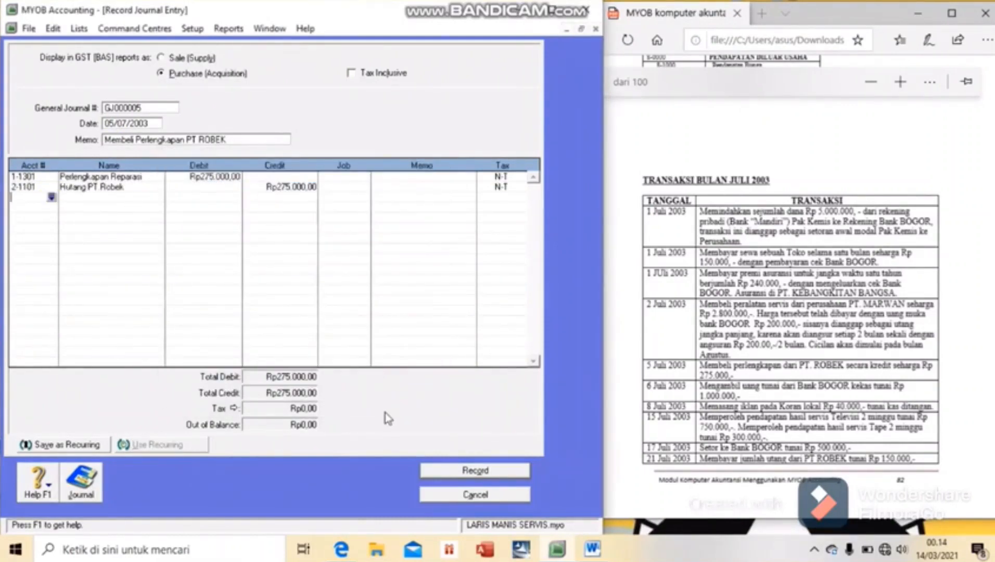
{"action": "left_click", "coordinate": [475, 470]}
- Number the new journal entry GJ000006, date it 06/07/2003 and enter the memo "Mengambil Uang DARI Bank Bogor"
{"action": "type", "text": "GJ0000"}
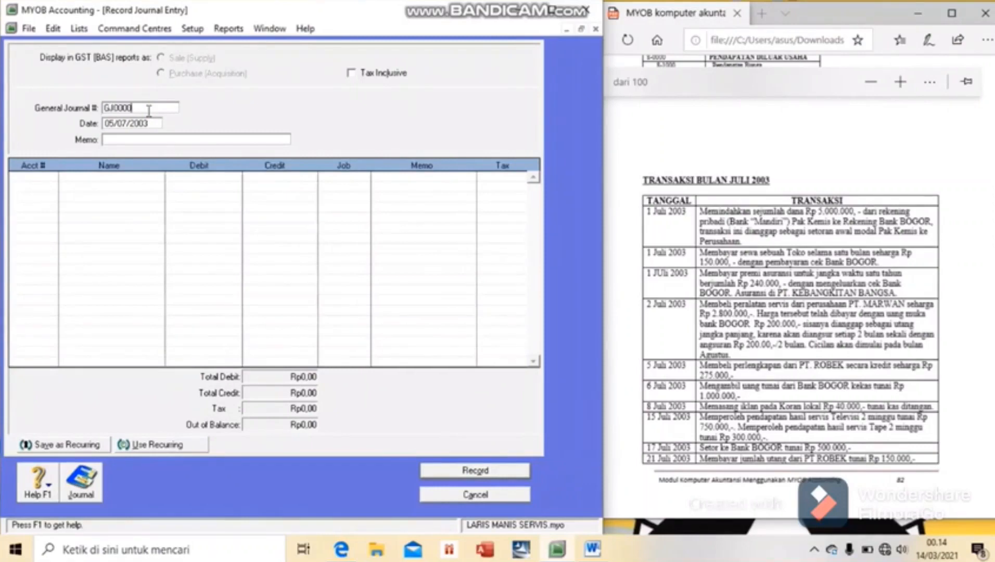
{"action": "type", "text": "06"}
{"action": "key", "text": "Tab"}
{"action": "type", "text": "06/07/2003"}
{"action": "left_click", "coordinate": [124, 140]}
{"action": "type", "text": "Mengambil Uang DARI"}
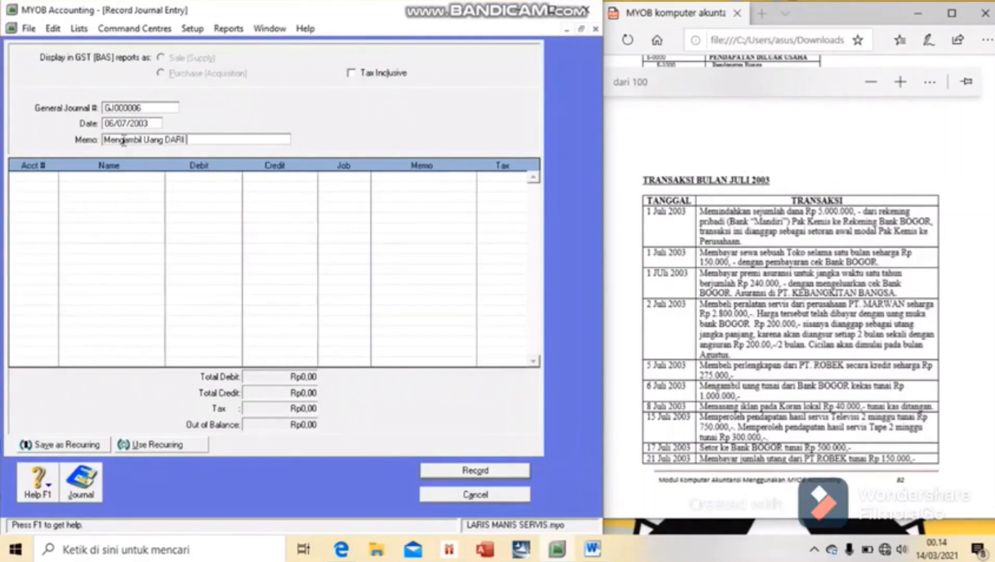
{"action": "type", "text": " Bank Bogor"}
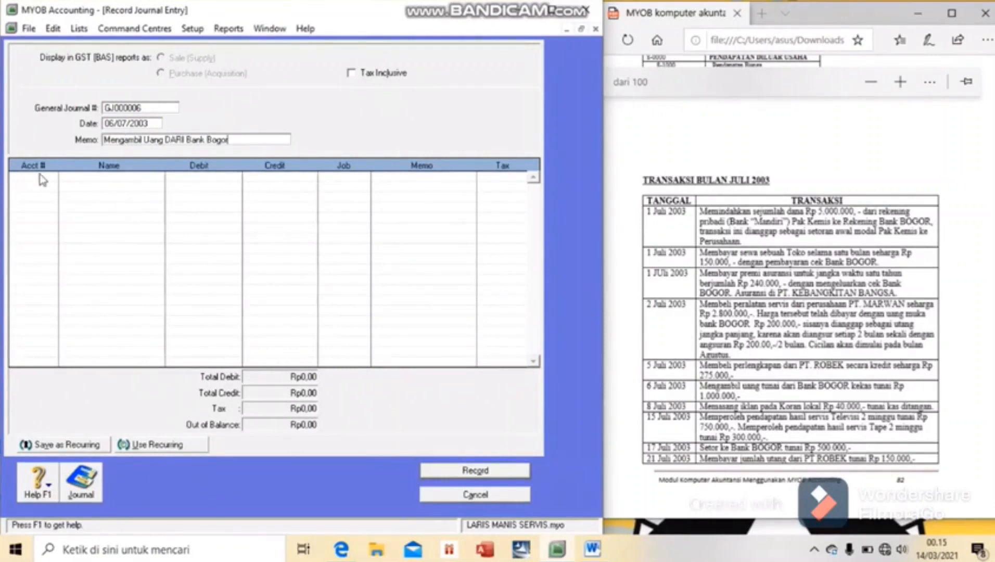
- Correct the capitalised word in the memo so it reads "Mengambil Uang Dari Bank Bogor"
{"action": "double_click", "coordinate": [180, 139]}
{"action": "left_click", "coordinate": [183, 140]}
{"action": "key", "text": "BackSpace"}
{"action": "key", "text": "BackSpace"}
{"action": "key", "text": "BackSpace"}
{"action": "type", "text": "ari"}
- Add the Kas Tunai account (1-1101) as the first journal line with a debit of Rp1.000.000
{"action": "left_click", "coordinate": [40, 178]}
{"action": "left_click", "coordinate": [53, 180]}
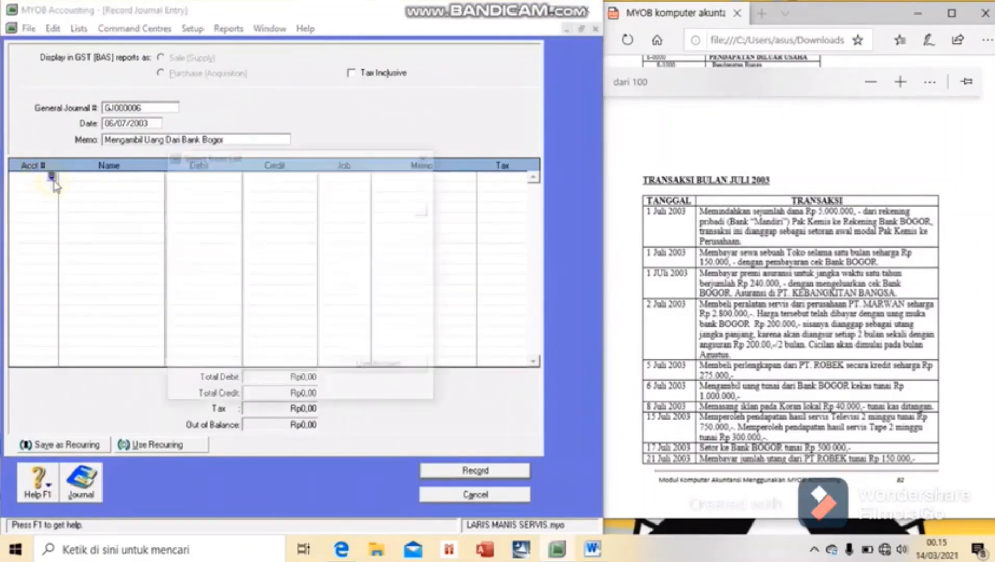
{"action": "key", "text": "Return"}
{"action": "type", "text": "1000000"}
{"action": "key", "text": "Return"}
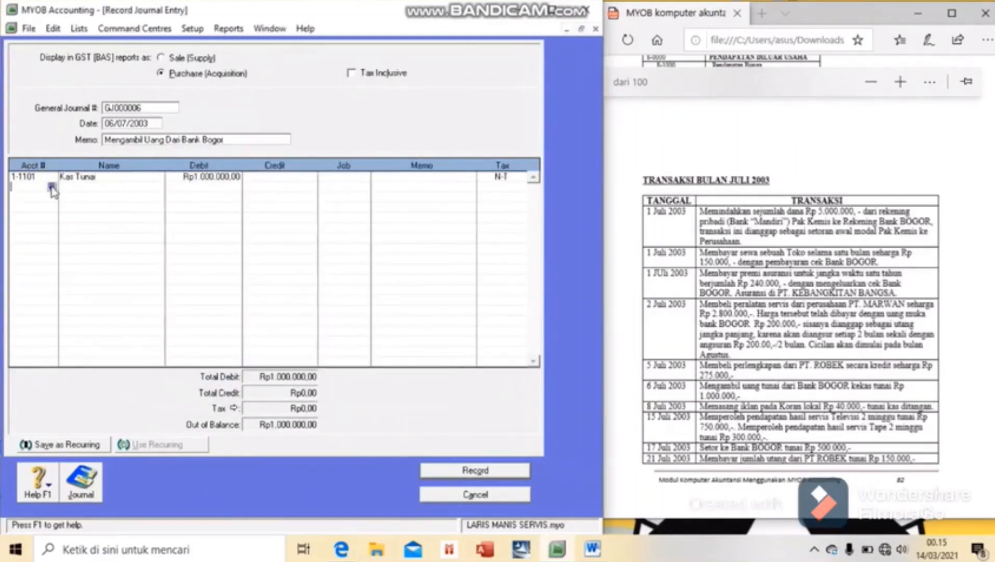
- Add Bank Bogor (1-1102) as the balancing line with a credit of Rp1.000.000 and record the entry
{"action": "left_click", "coordinate": [52, 187]}
{"action": "left_click", "coordinate": [235, 206]}
{"action": "left_click", "coordinate": [350, 365]}
{"action": "left_click", "coordinate": [267, 185]}
{"action": "key", "text": "Return"}
{"action": "left_click", "coordinate": [473, 468]}
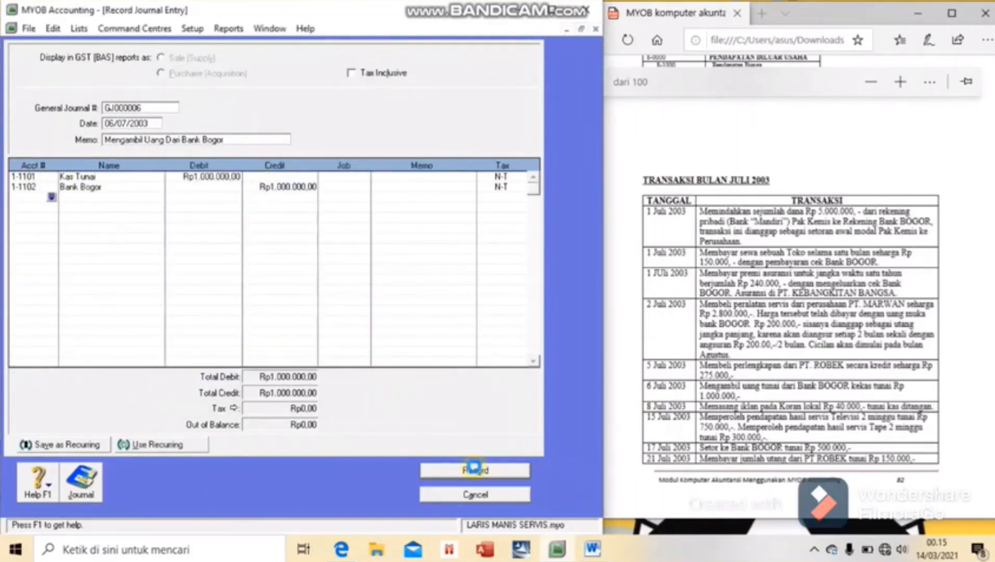
- Number the new journal entry GJ000007, date it 08/07/2003 and enter the memo "Memasang iklan"
{"action": "left_click", "coordinate": [148, 109]}
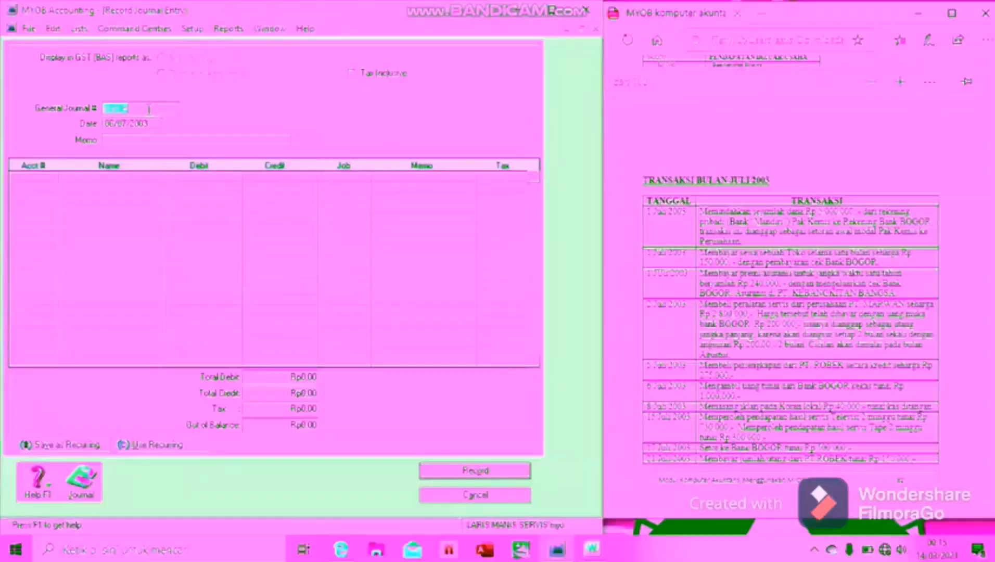
{"action": "type", "text": "g"}
{"action": "type", "text": "GJ000006"}
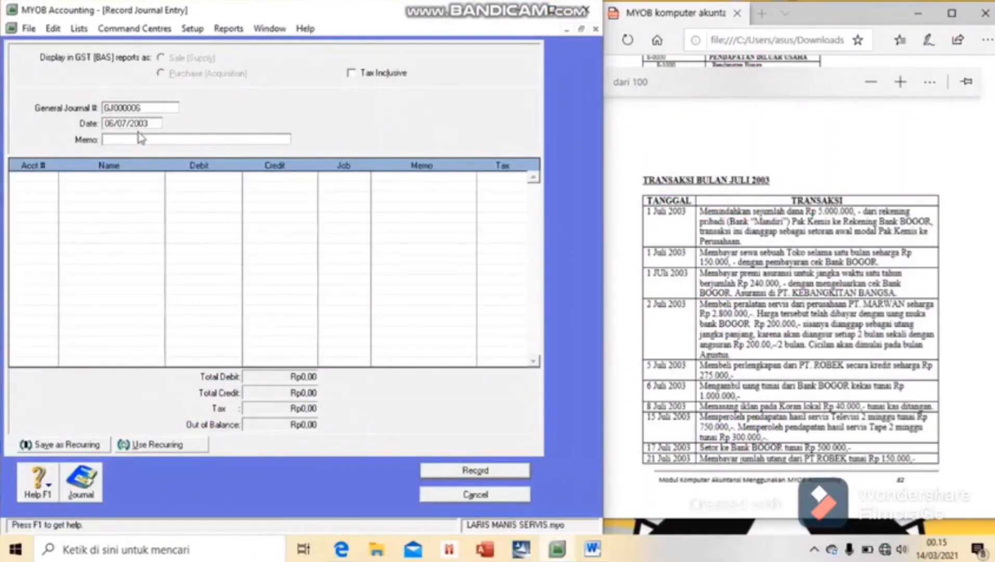
{"action": "key", "text": "BackSpace"}
{"action": "left_click", "coordinate": [121, 139]}
{"action": "left_click", "coordinate": [114, 124]}
{"action": "key", "text": "BackSpace"}
{"action": "type", "text": "8"}
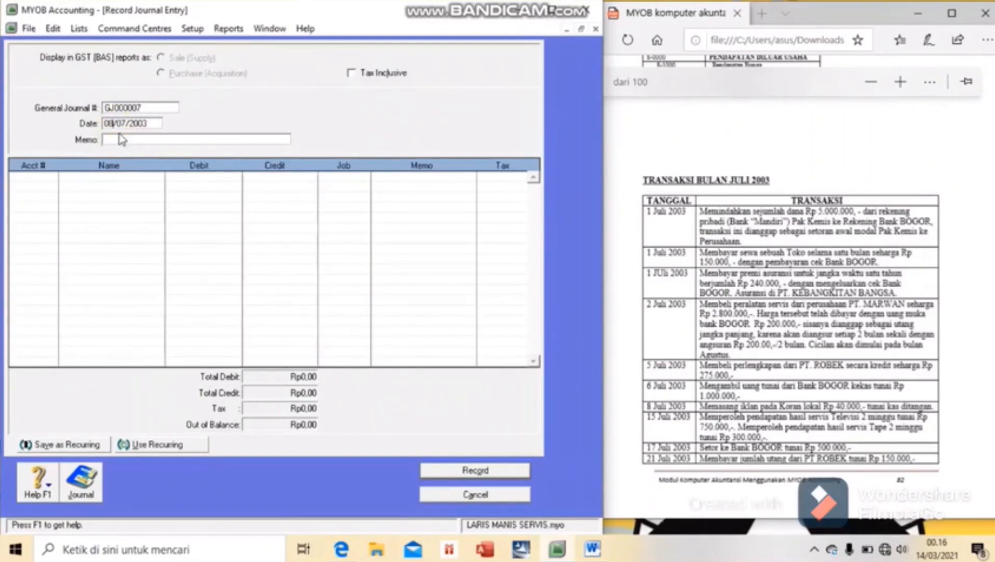
{"action": "left_click", "coordinate": [122, 141]}
{"action": "type", "text": "Memasang iklan"}
- Add the Beban Iklan account (6-1001) as the first journal line with a debit of Rp40.000
{"action": "left_click", "coordinate": [28, 179]}
{"action": "left_click", "coordinate": [51, 177]}
{"action": "left_click", "coordinate": [427, 349]}
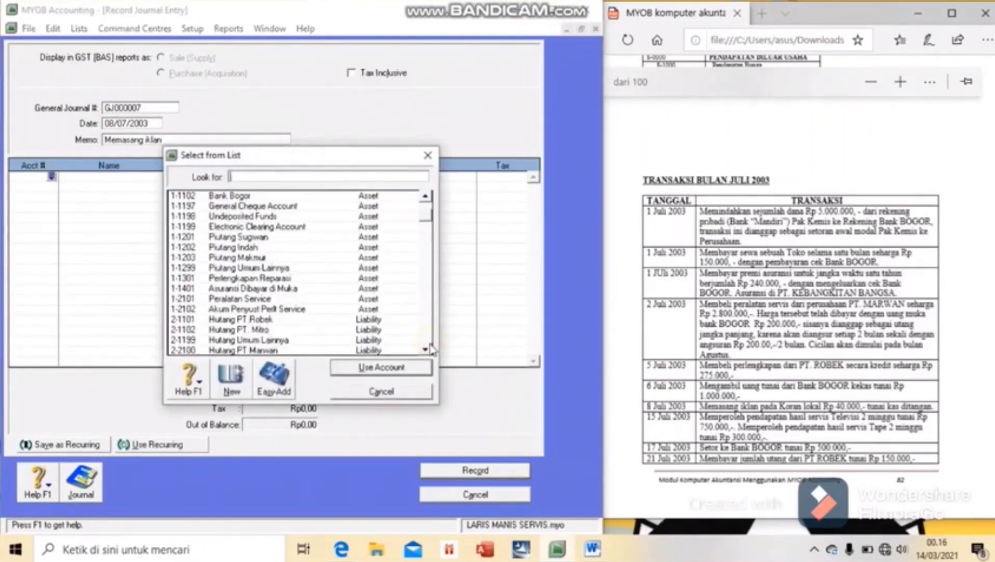
{"action": "left_click", "coordinate": [427, 349]}
{"action": "scroll", "coordinate": [430, 349], "scroll_direction": "down", "scroll_amount": 4}
{"action": "double_click", "coordinate": [245, 320]}
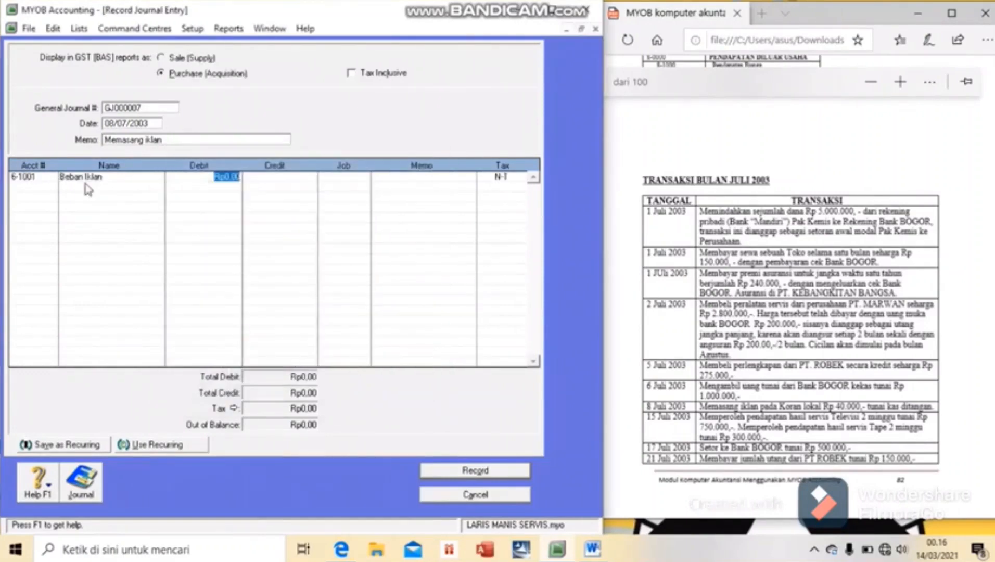
{"action": "type", "text": "40000"}
{"action": "key", "text": "Return"}
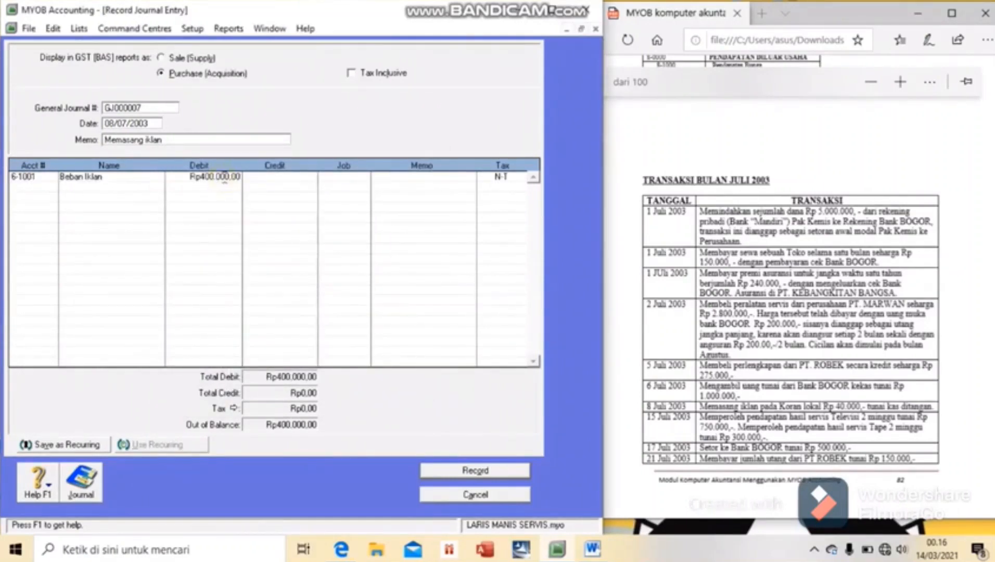
- Add Kas Tunai (1-1101) as the balancing line with a credit of Rp40.000 and record the entry
{"action": "left_click", "coordinate": [51, 187]}
{"action": "key", "text": "Return"}
{"action": "key", "text": "Tab"}
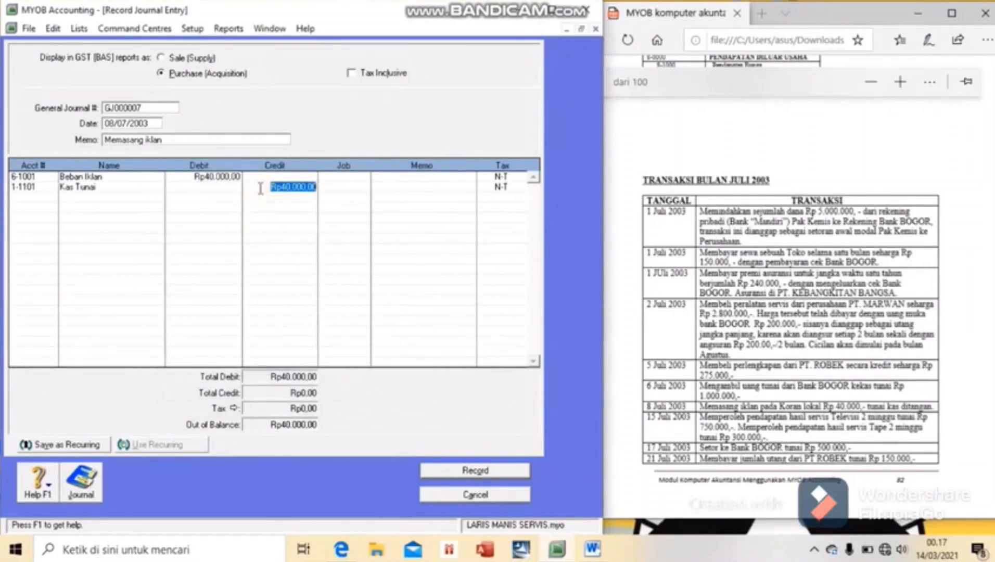
{"action": "key", "text": "Tab"}
{"action": "left_click", "coordinate": [473, 471]}
- Number the new journal entry GJ000008, date it 15/07/2003 and enter the memo "Pendapatan Jasa Service"
{"action": "type", "text": "GJ000"}
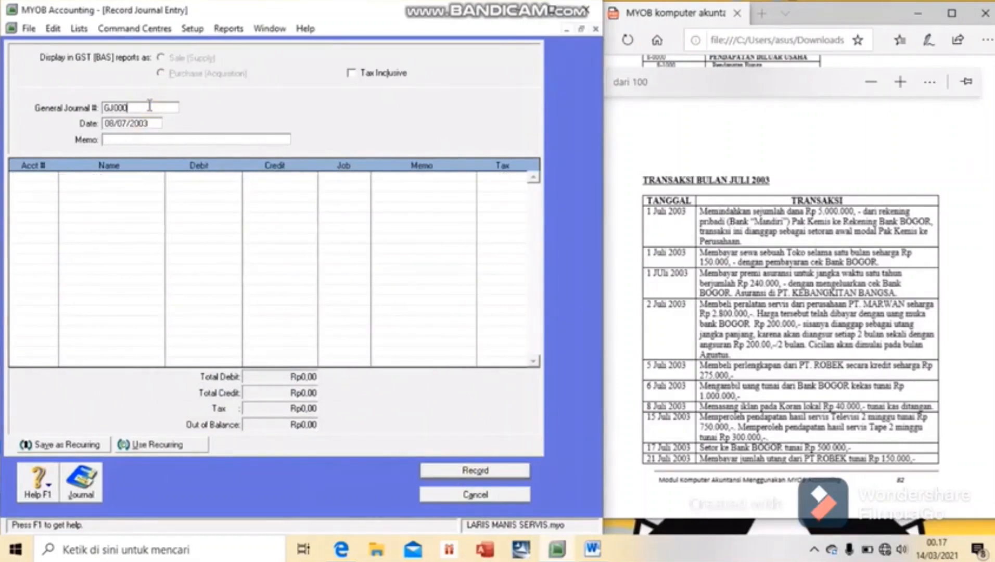
{"action": "type", "text": "008"}
{"action": "key", "text": "Tab"}
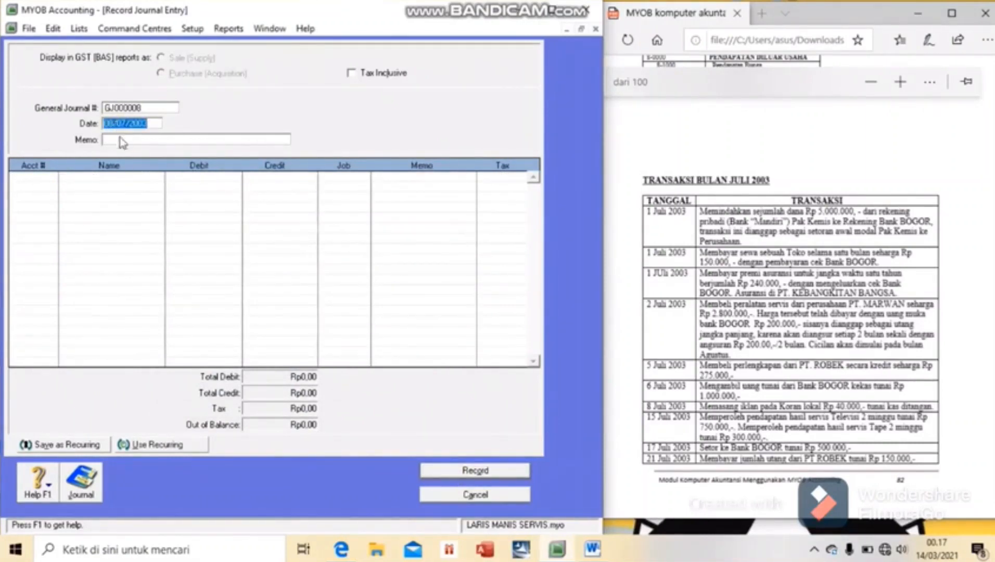
{"action": "type", "text": "15/07/2003"}
{"action": "type", "text": "Pendapatan Jasa S"}
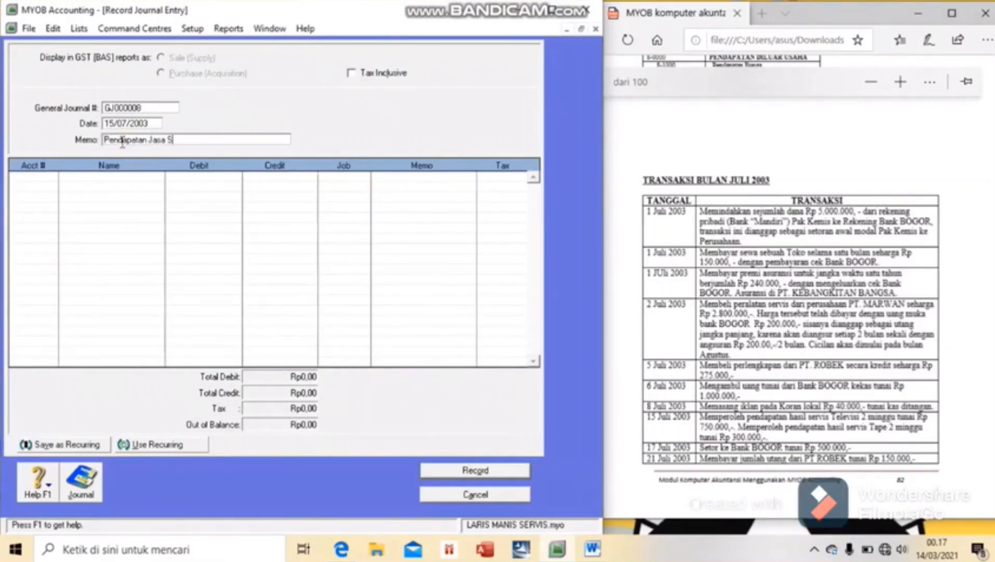
{"action": "type", "text": "ervice"}
- Add the Kas Tunai account (1-1101) as the first journal line with a debit of Rp1.050.000
{"action": "left_click", "coordinate": [39, 177]}
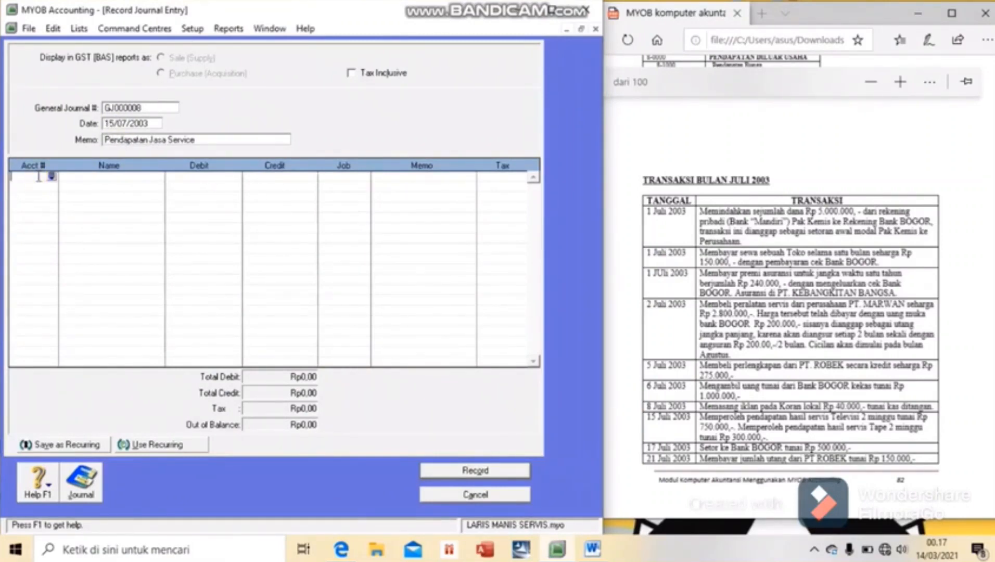
{"action": "left_click", "coordinate": [52, 178]}
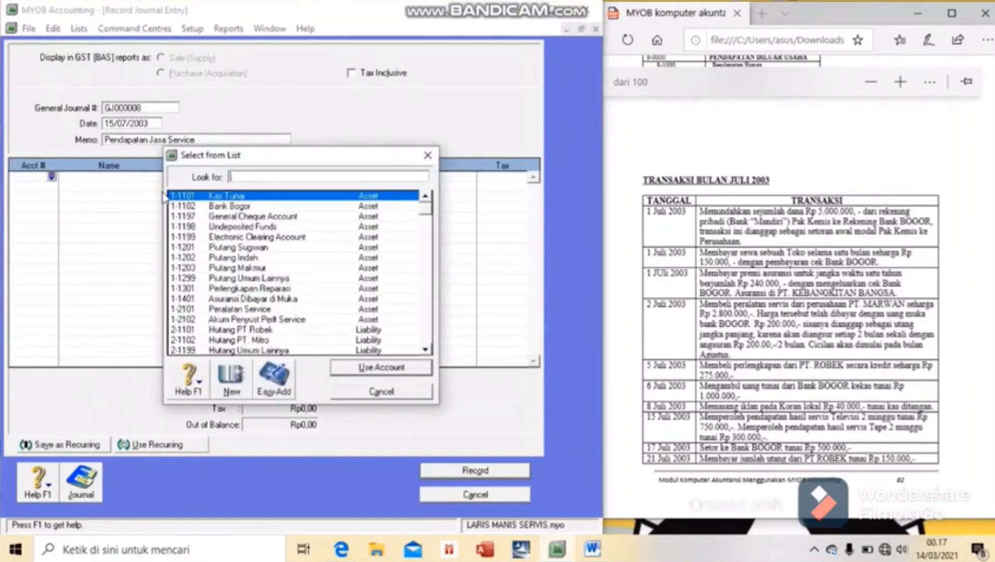
{"action": "double_click", "coordinate": [278, 197]}
{"action": "type", "text": "1"}
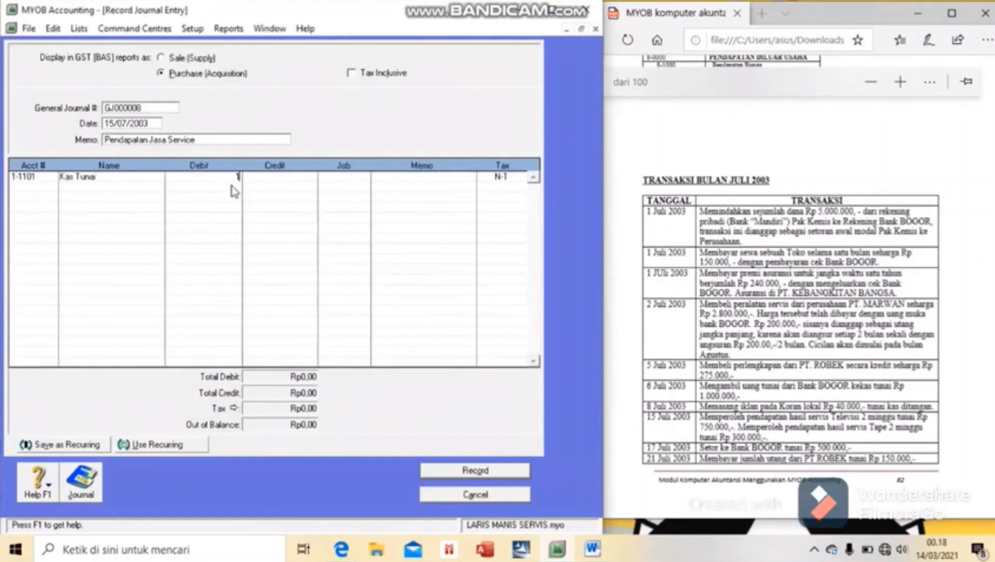
{"action": "type", "text": "050000"}
- Add Pendapatan Service Televisi (4-2000) as the second journal line with a credit of Rp750.000
{"action": "left_click", "coordinate": [80, 189]}
{"action": "left_click", "coordinate": [51, 187]}
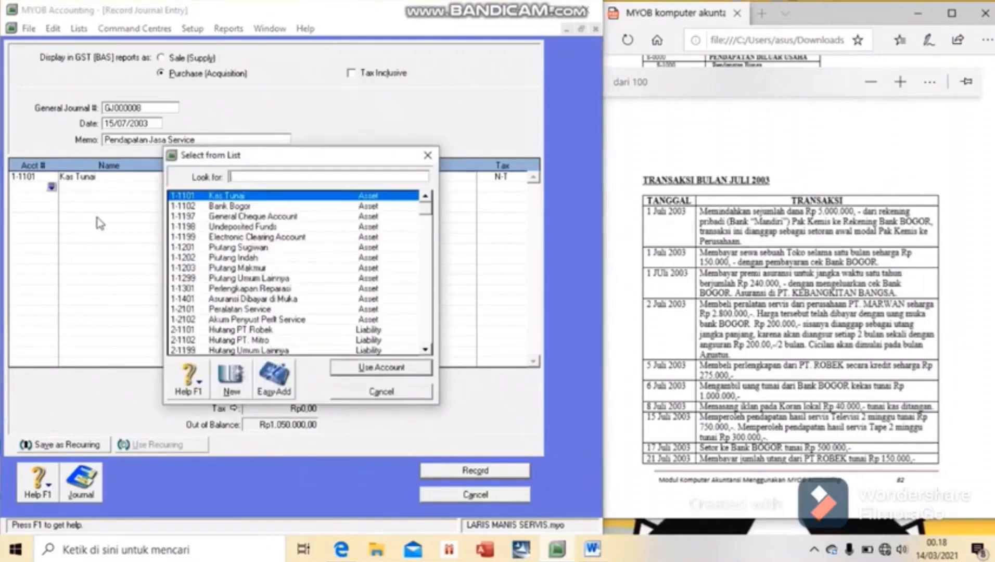
{"action": "left_click", "coordinate": [426, 336]}
{"action": "double_click", "coordinate": [308, 281]}
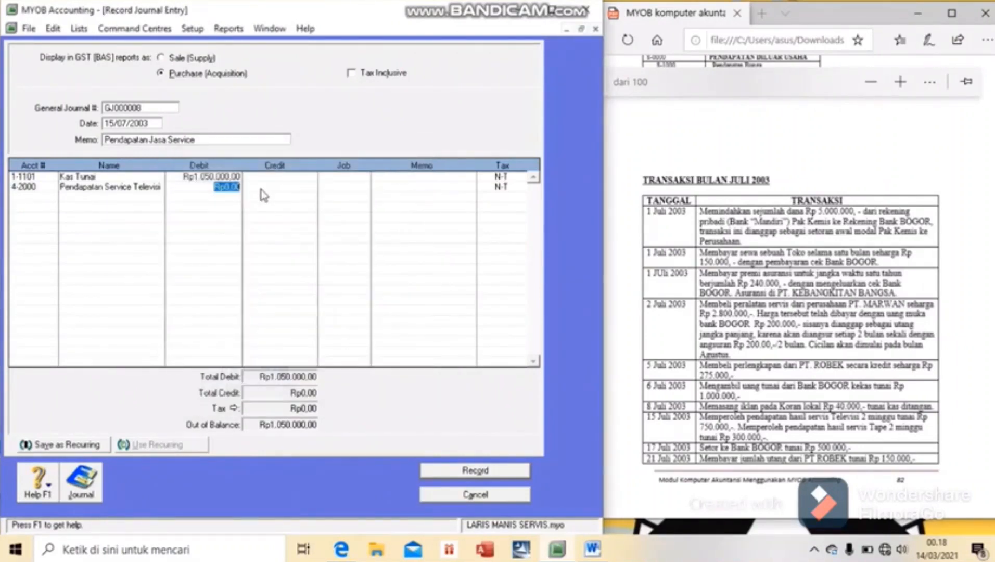
{"action": "left_click", "coordinate": [261, 187]}
{"action": "type", "text": "750000"}
{"action": "key", "text": "Return"}
- Add the radio and tape service income account (4-1000) with a credit of Rp300.000 and record the entry
{"action": "left_click", "coordinate": [54, 197]}
{"action": "left_click", "coordinate": [426, 337]}
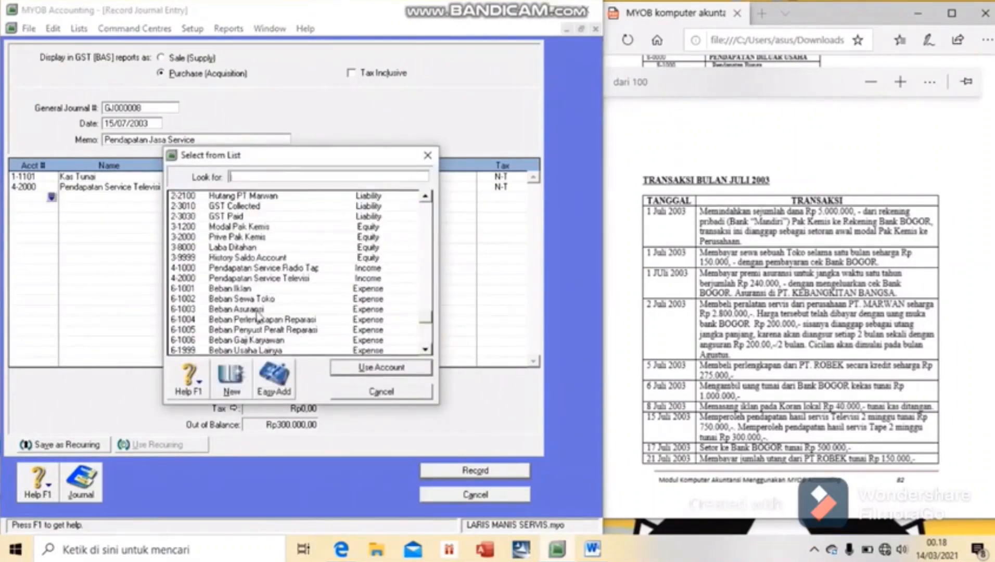
{"action": "double_click", "coordinate": [245, 268]}
{"action": "left_click", "coordinate": [263, 197]}
{"action": "key", "text": "Return"}
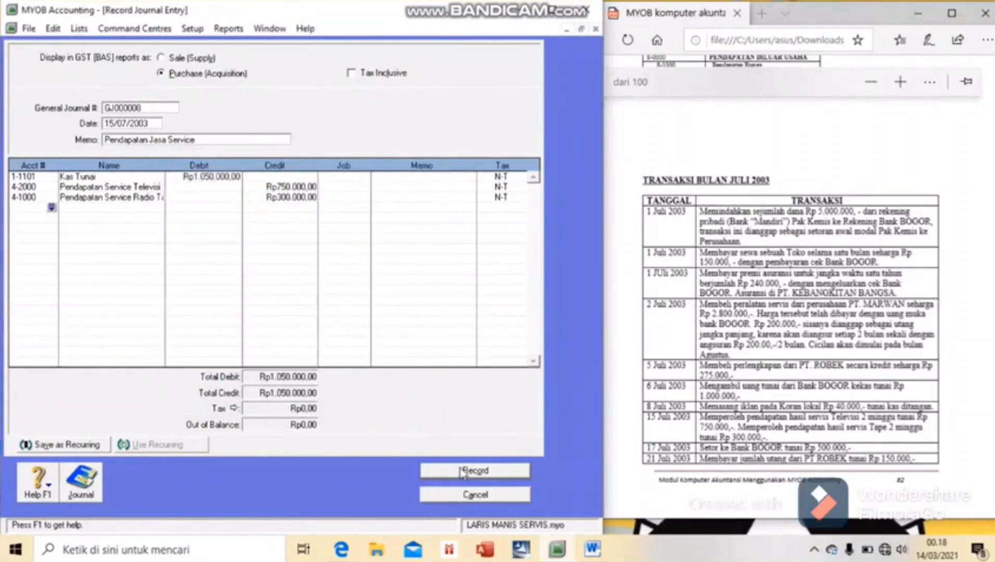
{"action": "left_click", "coordinate": [463, 471]}
- Number the new journal entry GJ000009, date it 17/07/2003 and enter the memo "Setor ke Bank Bogor"
{"action": "key", "text": "BackSpace"}
{"action": "type", "text": "000"}
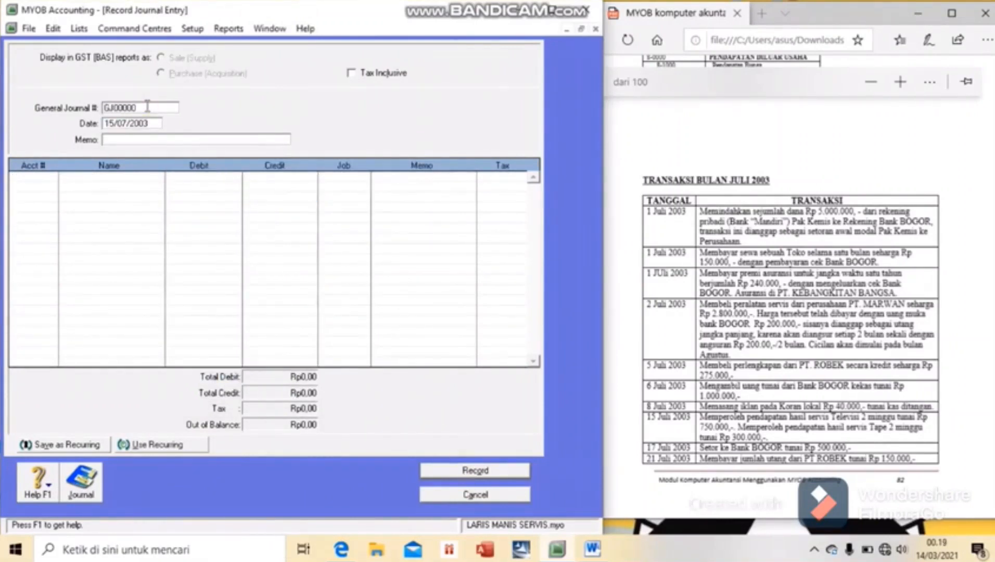
{"action": "type", "text": "9"}
{"action": "key", "text": "Tab"}
{"action": "type", "text": "17/07/2003"}
{"action": "left_click", "coordinate": [120, 135]}
{"action": "type", "text": "Setor ke BAN"}
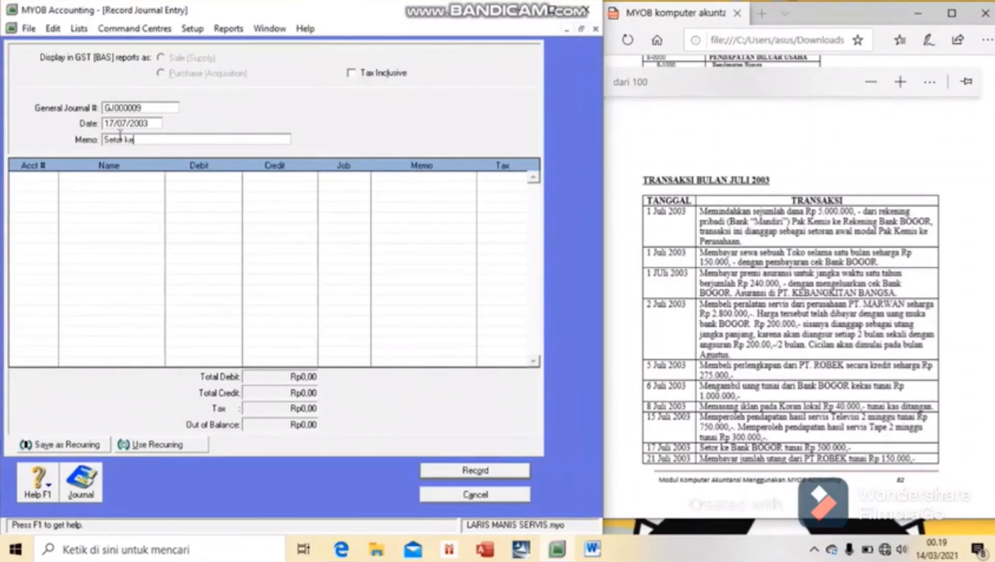
{"action": "key", "text": "BackSpace"}
{"action": "key", "text": "BackSpace"}
{"action": "key", "text": "BackSpace"}
{"action": "type", "text": "Bank Bogor"}
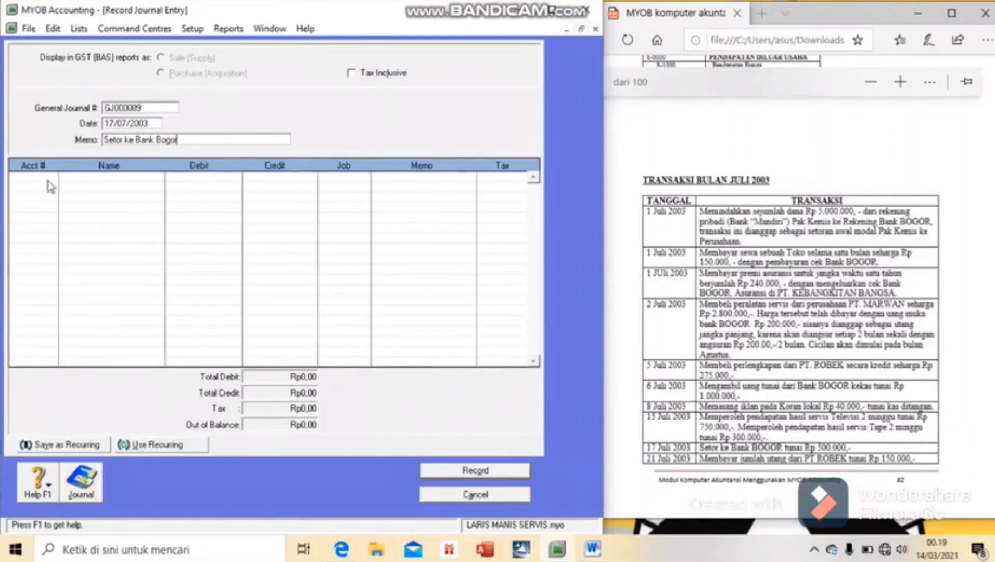
- Add Bank Bogor (1-1102) and Kas Tunai (1-1101) as the two account lines of the entry
{"action": "left_click", "coordinate": [42, 178]}
{"action": "left_click", "coordinate": [52, 178]}
{"action": "double_click", "coordinate": [206, 209]}
{"action": "left_click", "coordinate": [26, 188]}
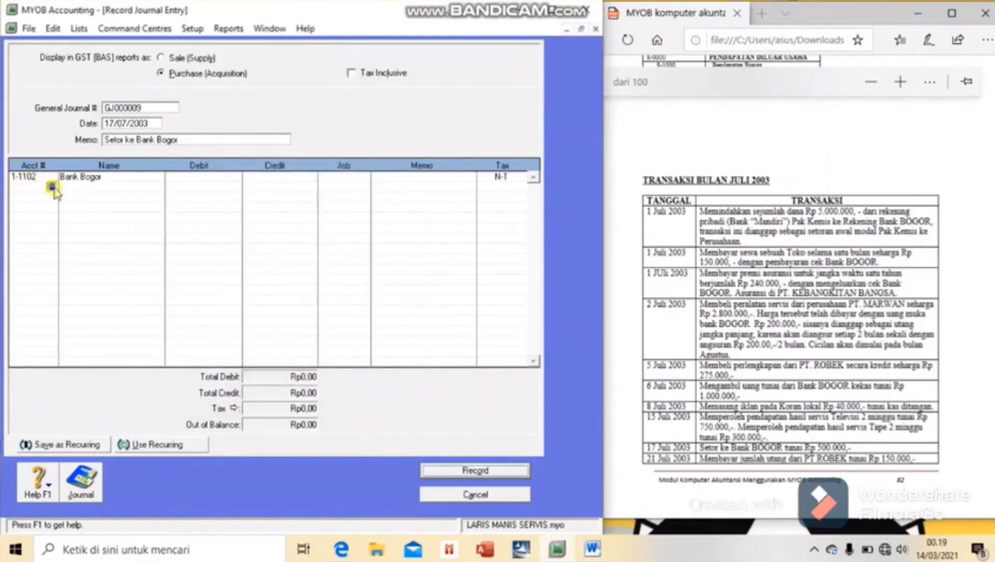
{"action": "left_click", "coordinate": [51, 188]}
{"action": "left_click", "coordinate": [252, 196]}
{"action": "left_click", "coordinate": [388, 368]}
- Debit Bank Bogor Rp500.000, credit Kas Tunai with the balancing amount and record the entry
{"action": "left_click", "coordinate": [210, 178]}
{"action": "type", "text": "500000"}
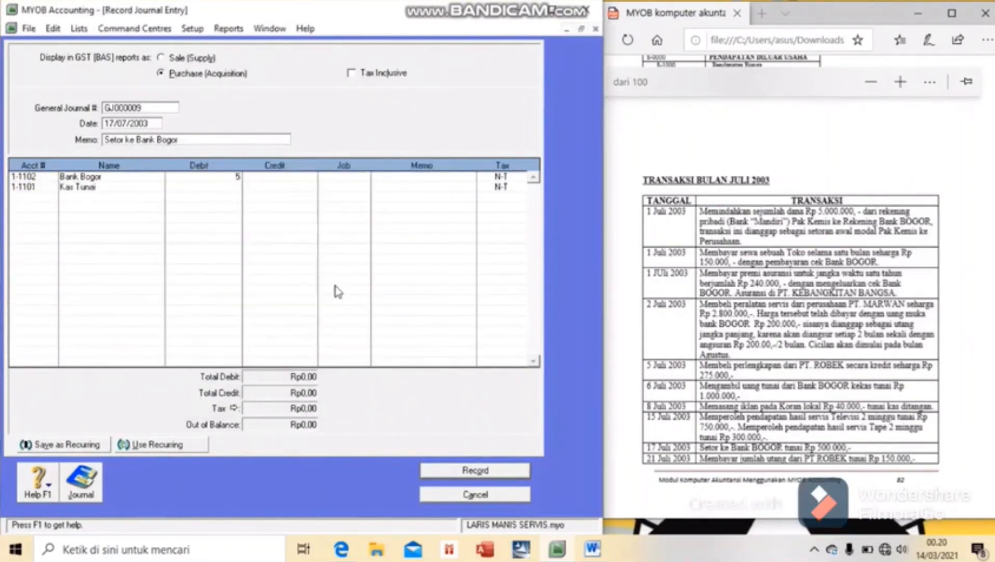
{"action": "key", "text": "Return"}
{"action": "left_click", "coordinate": [277, 187]}
{"action": "key", "text": "Return"}
{"action": "left_click", "coordinate": [465, 470]}
- Number the new journal entry GJ000010, date it 21/07/2003 and enter the memo "Membayar Utang PT ROBEK"
{"action": "double_click", "coordinate": [141, 108]}
{"action": "key", "text": "BackSpace"}
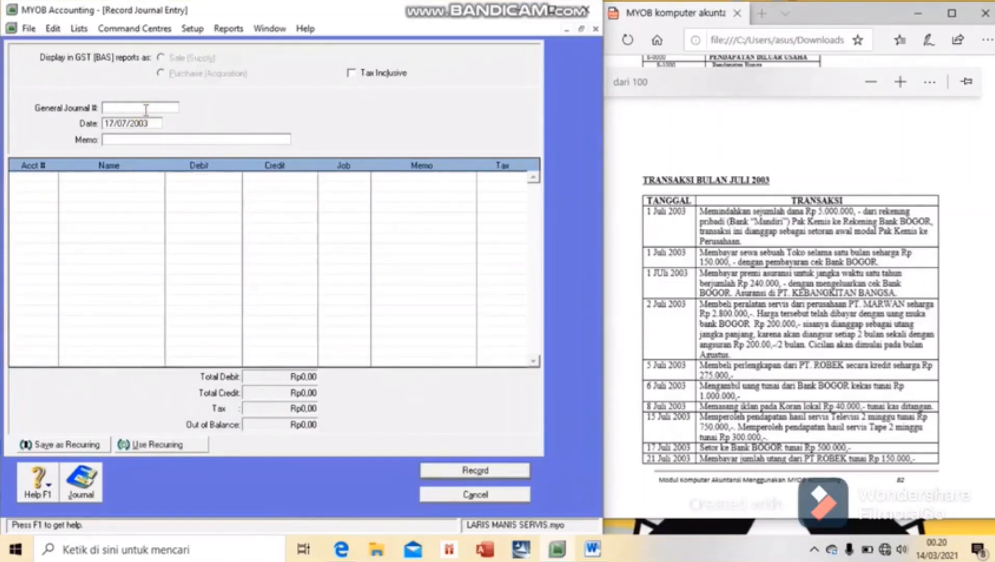
{"action": "type", "text": "GJ000010"}
{"action": "double_click", "coordinate": [119, 125]}
{"action": "type", "text": "21/07/2003"}
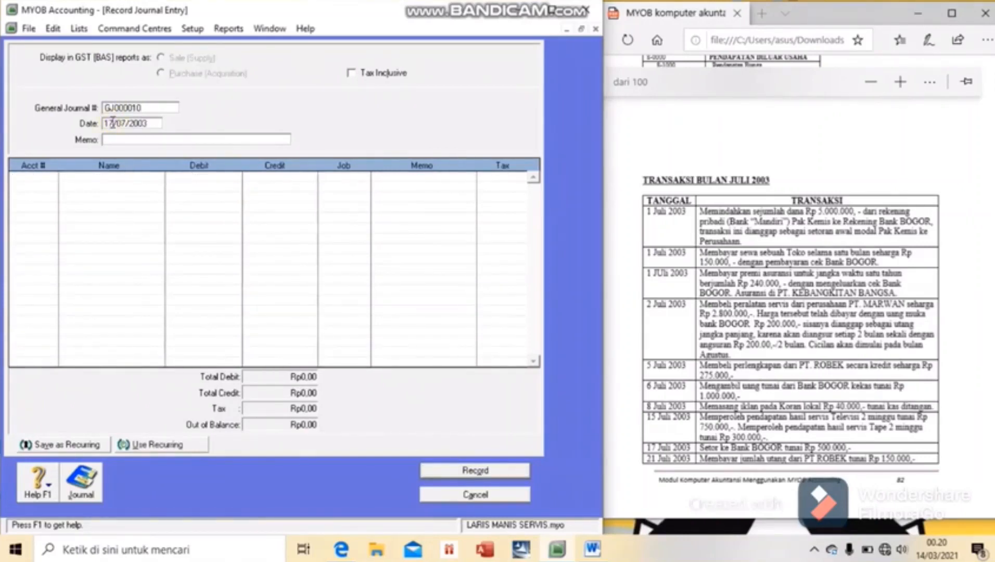
{"action": "left_click", "coordinate": [119, 138]}
{"action": "type", "text": "Membayar Utang PT"}
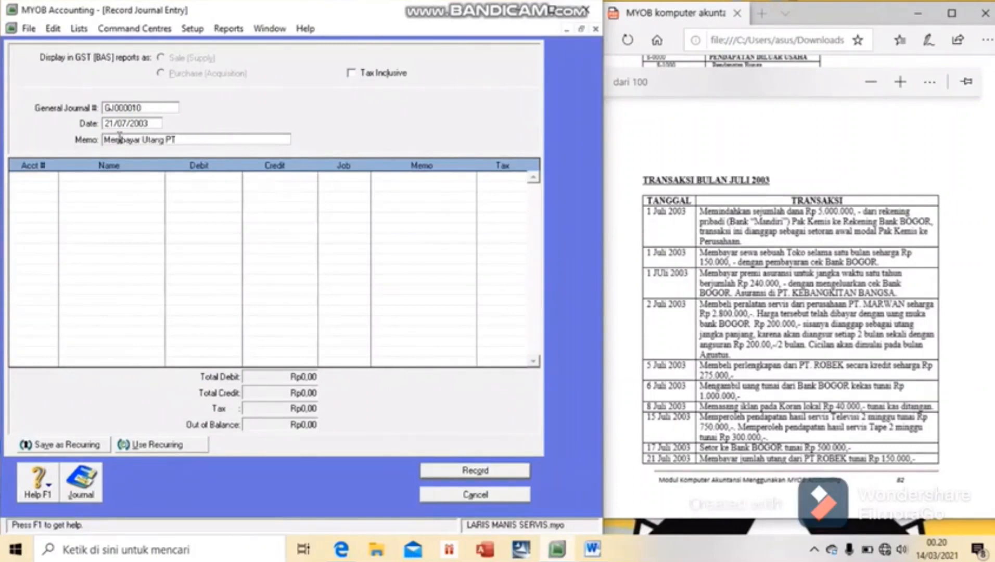
{"action": "type", "text": " ROBEK"}
- Add the Hutang PT Robek account (2-1101) as the first journal line with a debit of Rp150.000
{"action": "left_click", "coordinate": [46, 177]}
{"action": "left_click", "coordinate": [52, 177]}
{"action": "double_click", "coordinate": [232, 329]}
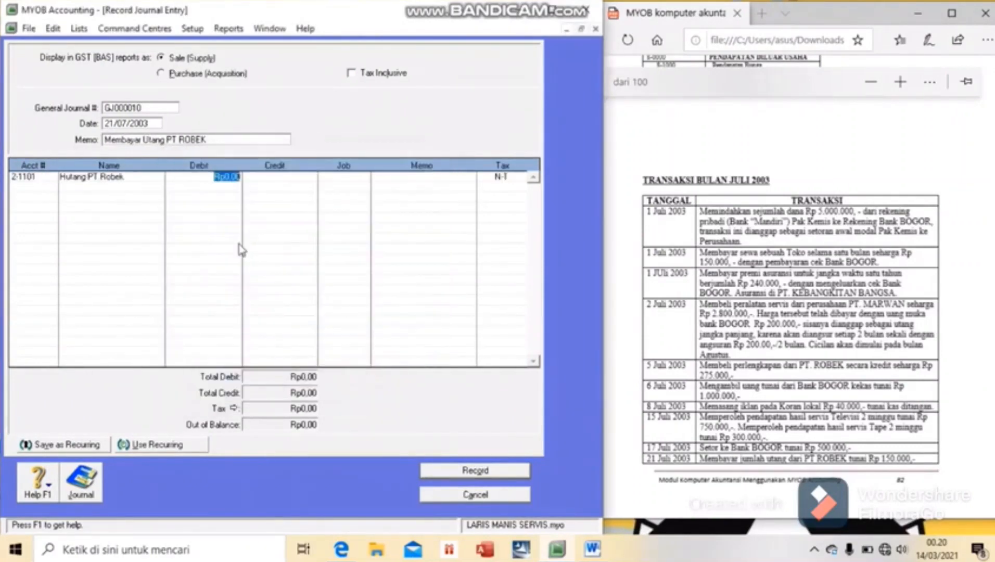
{"action": "type", "text": "150000"}
{"action": "key", "text": "Return"}
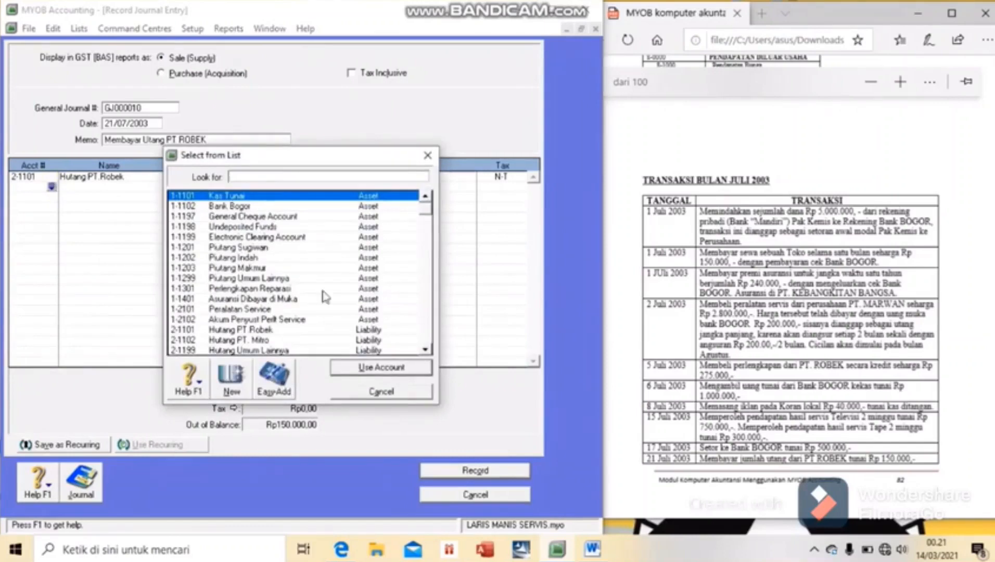
- Add Kas Tunai (1-1101) as the balancing credit line and record the PT Robek payment entry
{"action": "left_click", "coordinate": [381, 367]}
{"action": "key", "text": "Tab"}
{"action": "left_click", "coordinate": [440, 473]}
- Number the new journal entry GJ000011, date it 25/07/2003 and enter the memo "Membayar Gaji Karyawan"
{"action": "left_click", "coordinate": [158, 124]}
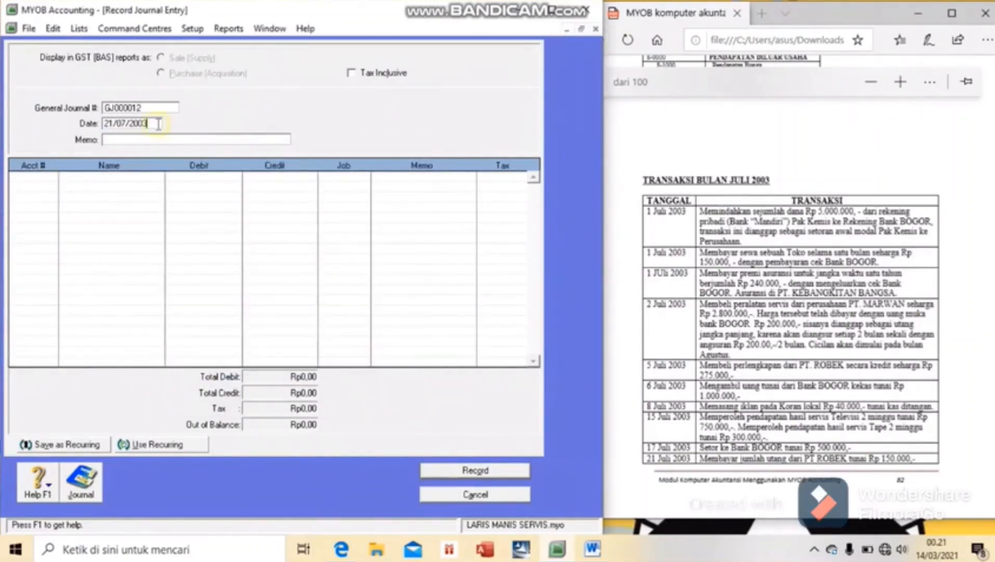
{"action": "type", "text": "Membayar Ga"}
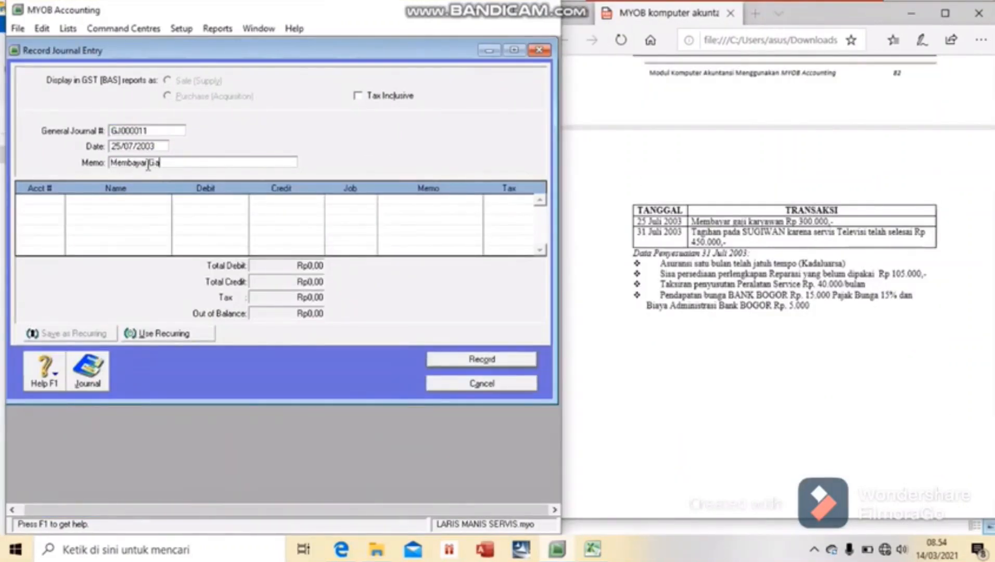
{"action": "type", "text": "ji Karyawan"}
- Add the Beban Gaji Karyawan account (6-1006) as the first journal line with a debit of Rp300.000
{"action": "left_click", "coordinate": [40, 203]}
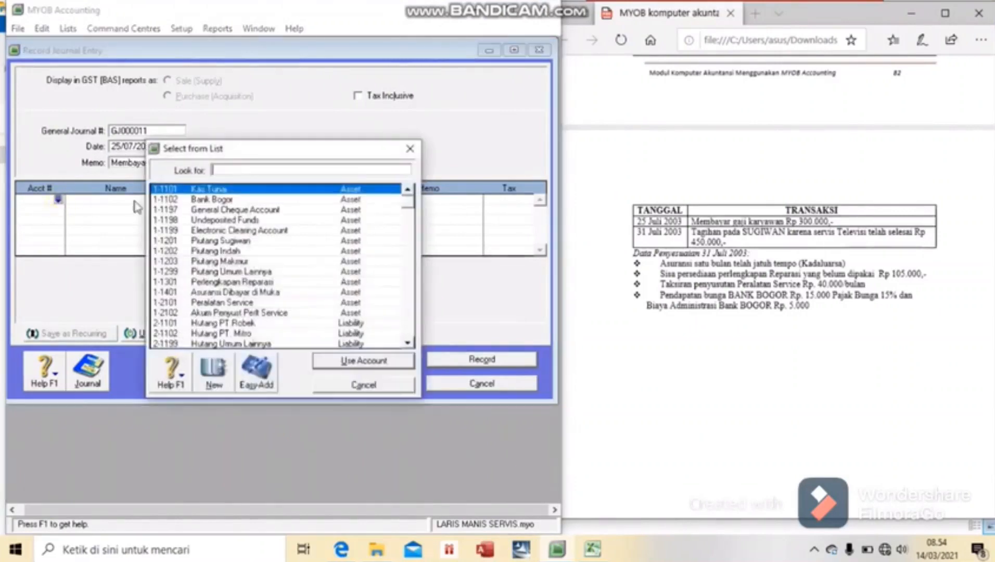
{"action": "scroll", "coordinate": [408, 333], "scroll_direction": "down", "scroll_amount": 10}
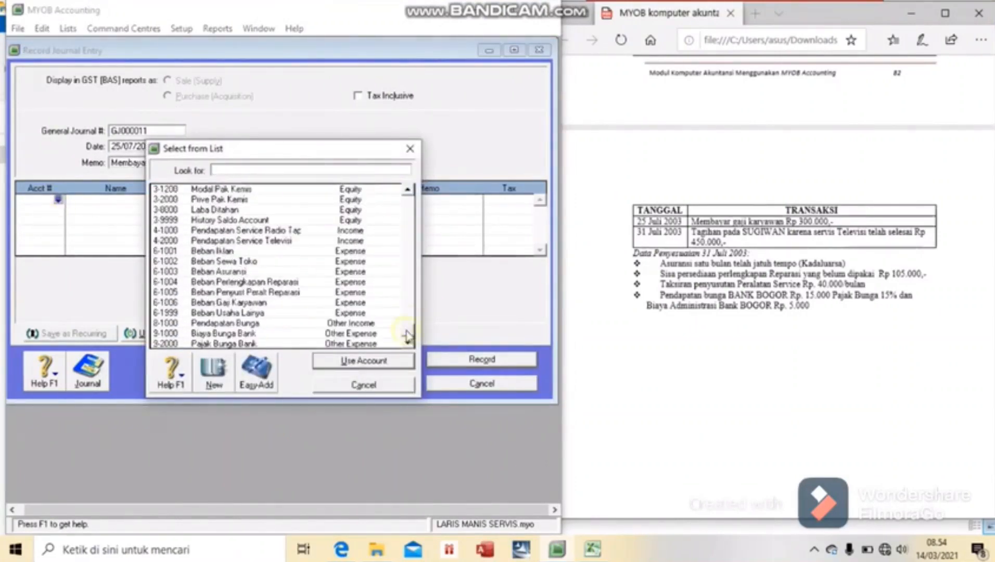
{"action": "left_click", "coordinate": [258, 302]}
{"action": "left_click", "coordinate": [326, 360]}
{"action": "type", "text": "300000"}
{"action": "key", "text": "Return"}
- Add Kas Tunai (1-1101) as the balancing line with a credit of Rp300.000 and record the entry
{"action": "left_click", "coordinate": [57, 210]}
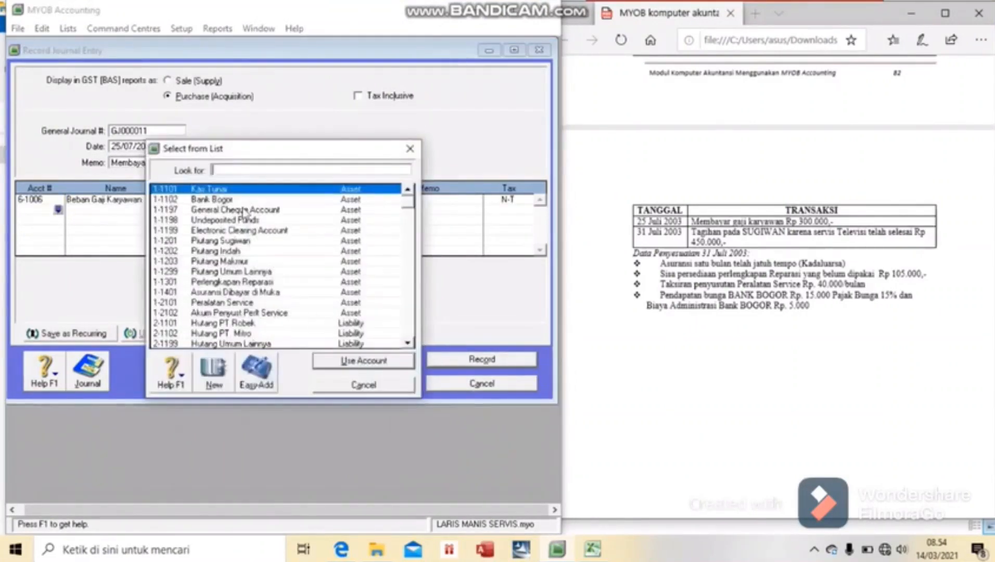
{"action": "left_click", "coordinate": [343, 361]}
{"action": "left_click", "coordinate": [301, 210]}
{"action": "type", "text": "300000"}
{"action": "key", "text": "Return"}
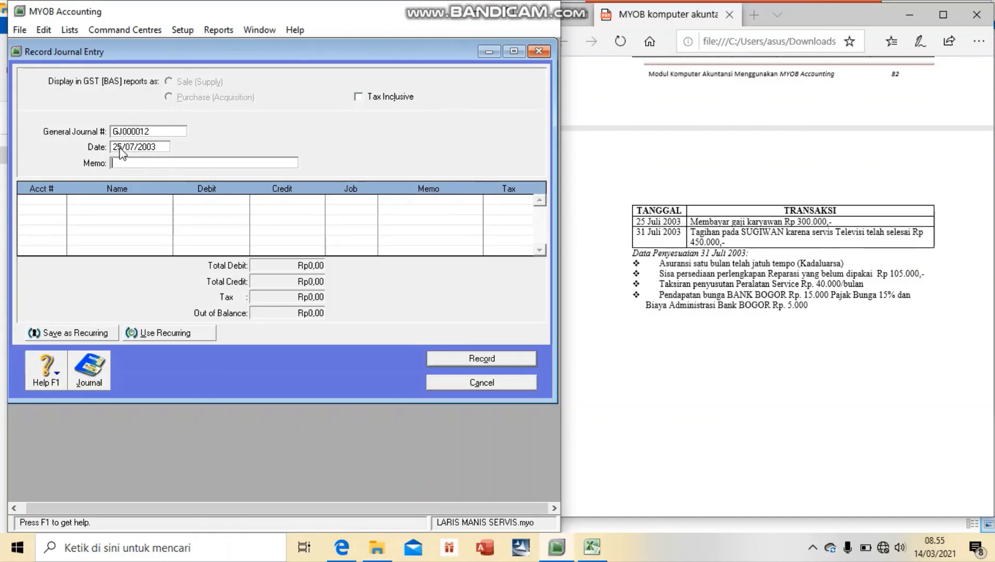
- Date journal entry GJ000012 31/07/2003 and enter a memo made of "Tagihan" and the customer's name
{"action": "left_click", "coordinate": [121, 148]}
{"action": "left_click", "coordinate": [121, 148]}
{"action": "key", "text": "BackSpace"}
{"action": "key", "text": "BackSpace"}
{"action": "type", "text": "31"}
{"action": "left_click", "coordinate": [128, 163]}
{"action": "type", "text": "Tagihan Sugiwa"}
- Add the customer's receivable account (1-1201) as the first journal line with a debit of Rp450.000
{"action": "left_click", "coordinate": [50, 199]}
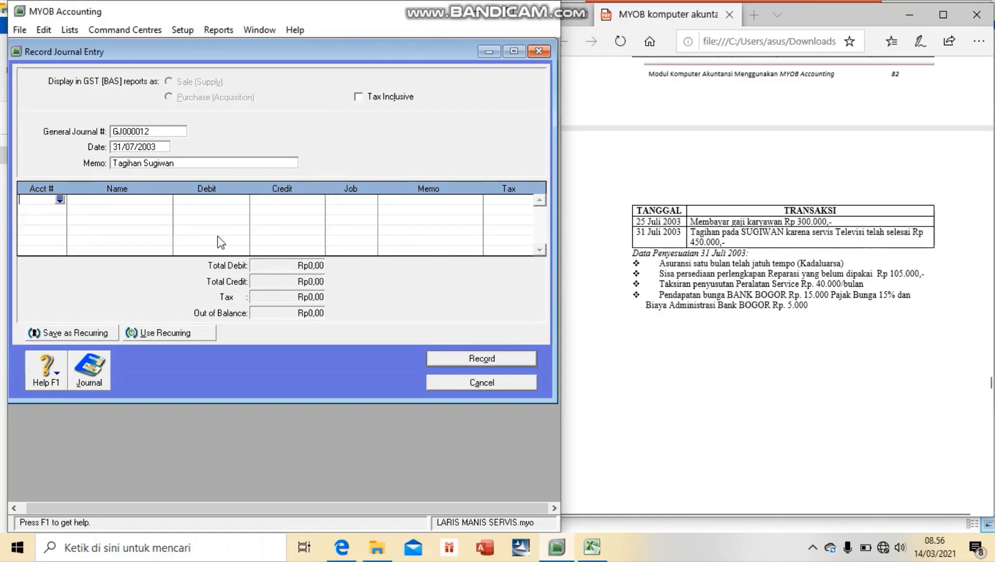
{"action": "left_click", "coordinate": [60, 199]}
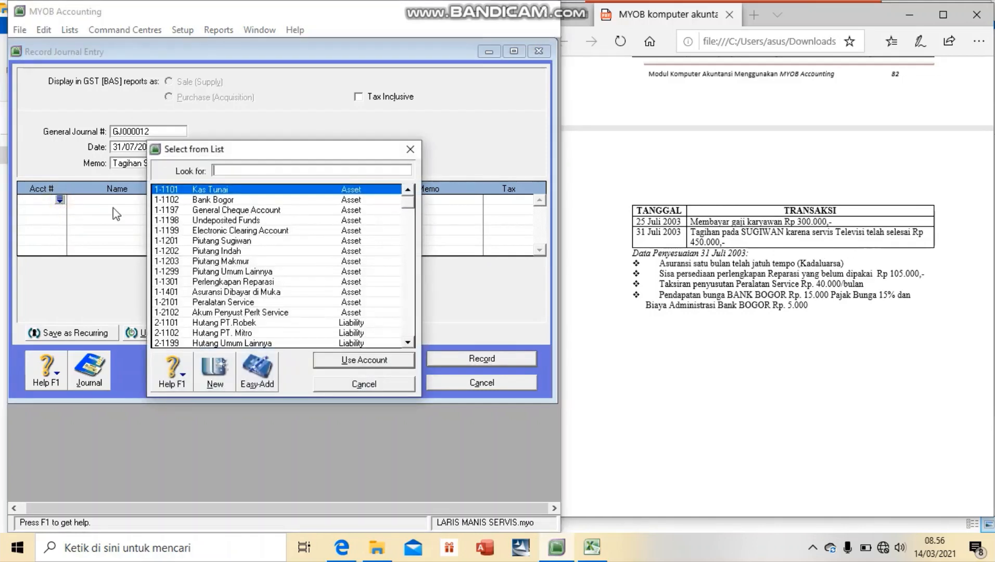
{"action": "left_click", "coordinate": [228, 242]}
{"action": "left_click", "coordinate": [354, 361]}
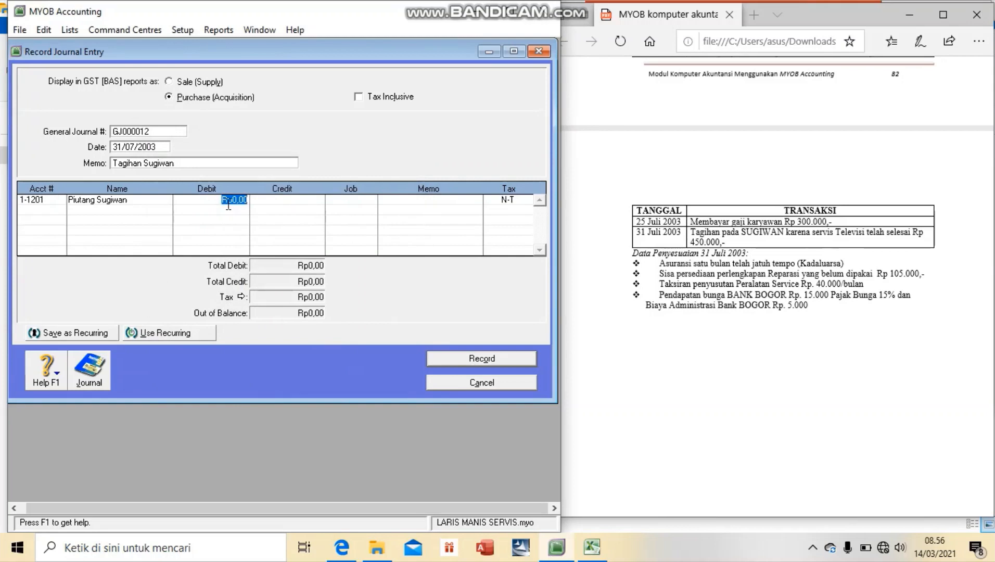
{"action": "type", "text": "450000"}
{"action": "key", "text": "Tab"}
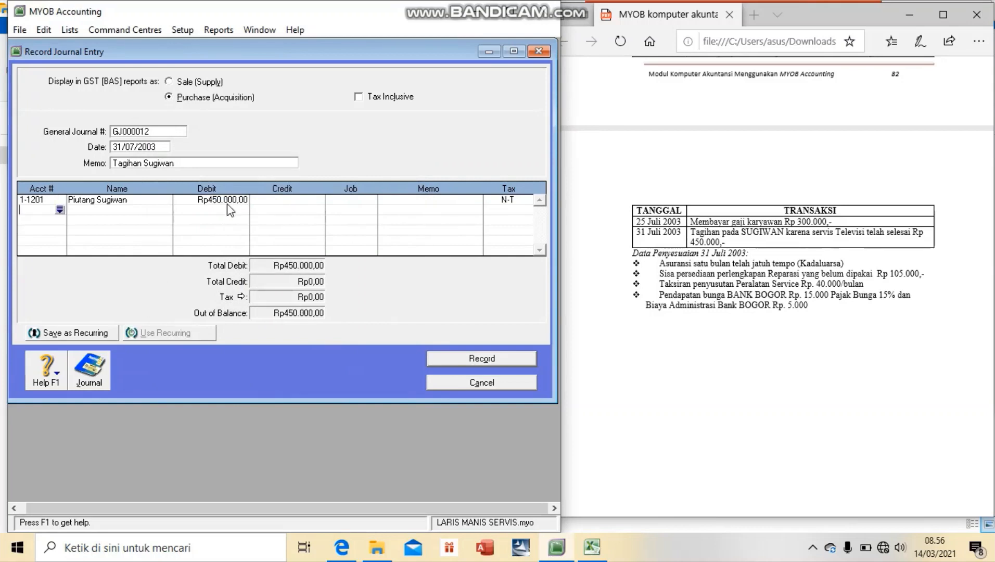
- Add Pendapatan Service Televisi (4-2000) as the balancing line with a credit of Rp450.000 and record the entry
{"action": "left_click", "coordinate": [61, 213]}
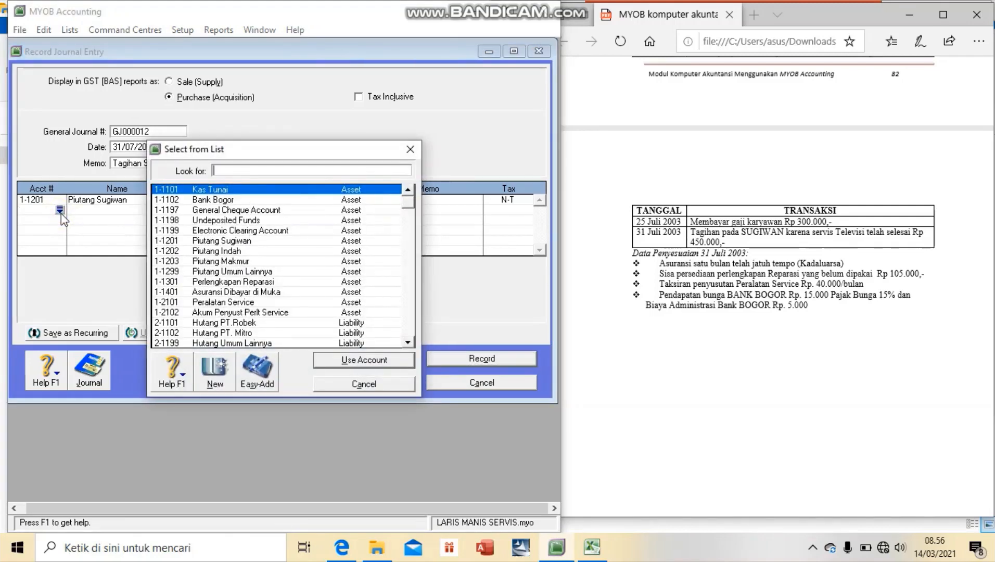
{"action": "left_click", "coordinate": [408, 343]}
{"action": "left_click", "coordinate": [408, 343]}
{"action": "left_click", "coordinate": [408, 343]}
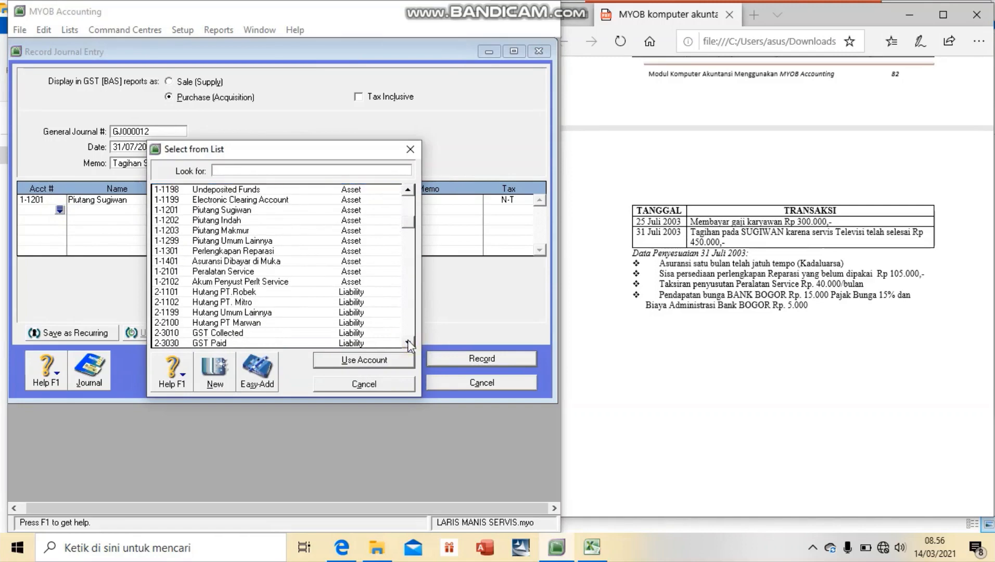
{"action": "left_click", "coordinate": [408, 343]}
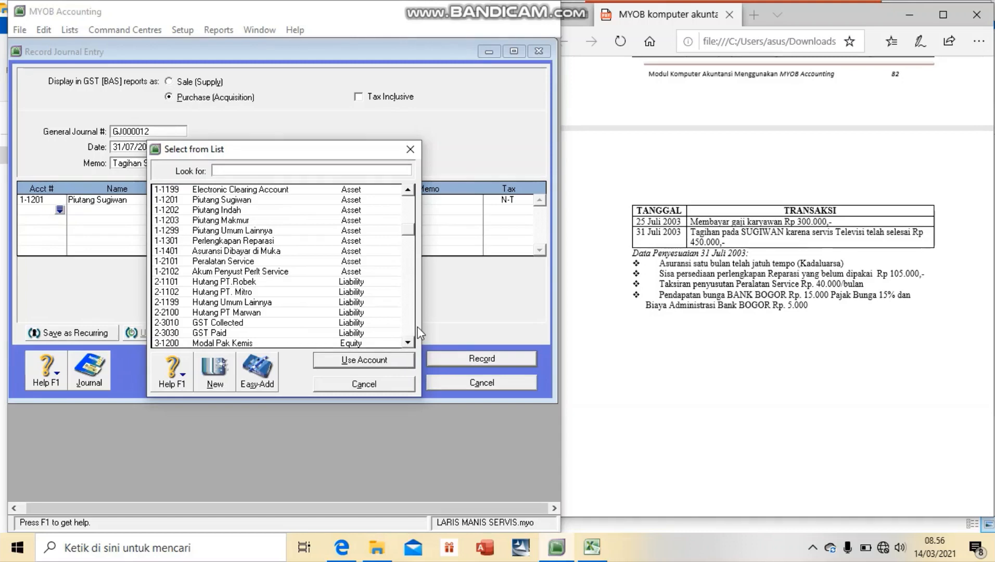
{"action": "left_click", "coordinate": [410, 332]}
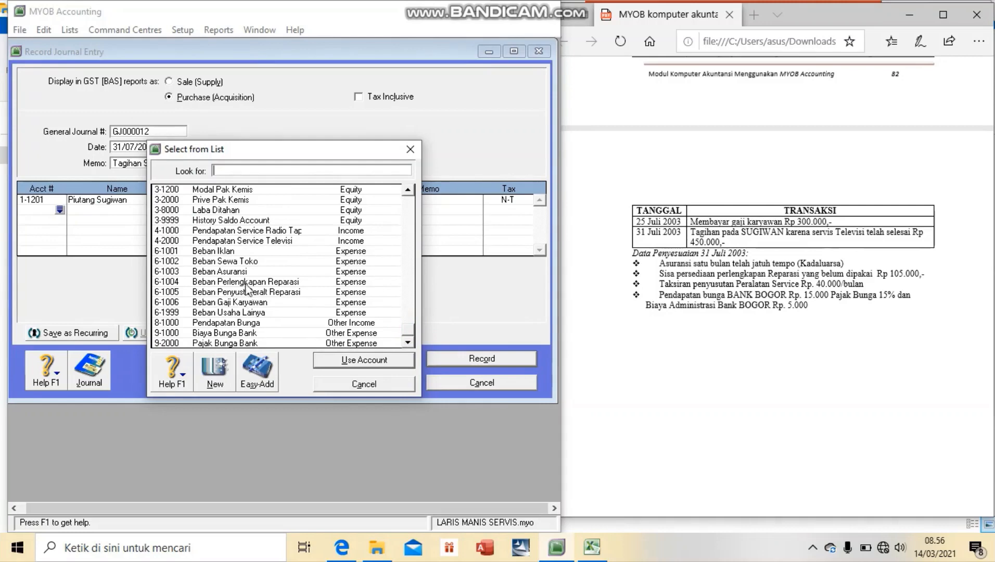
{"action": "left_click", "coordinate": [232, 242]}
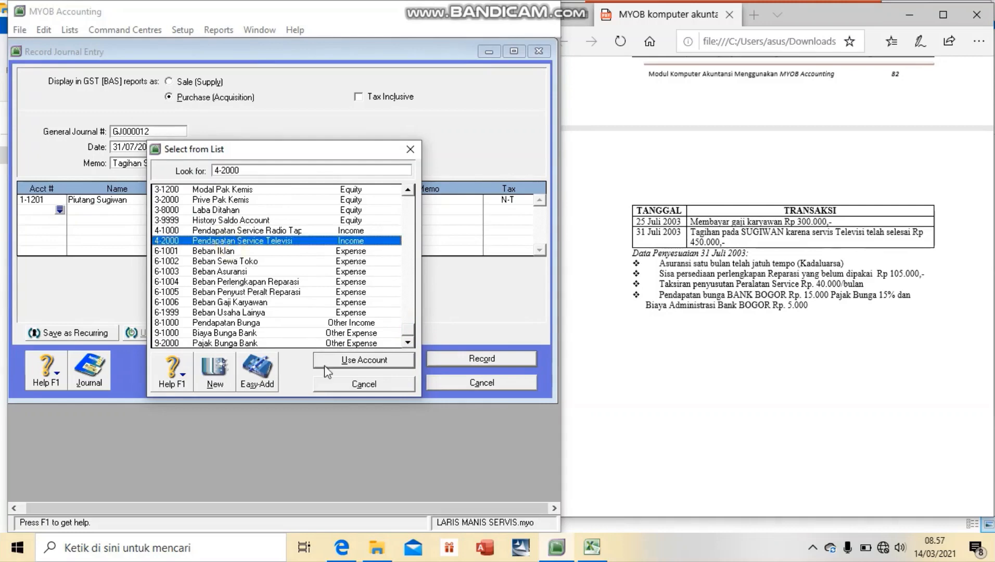
{"action": "left_click", "coordinate": [337, 361]}
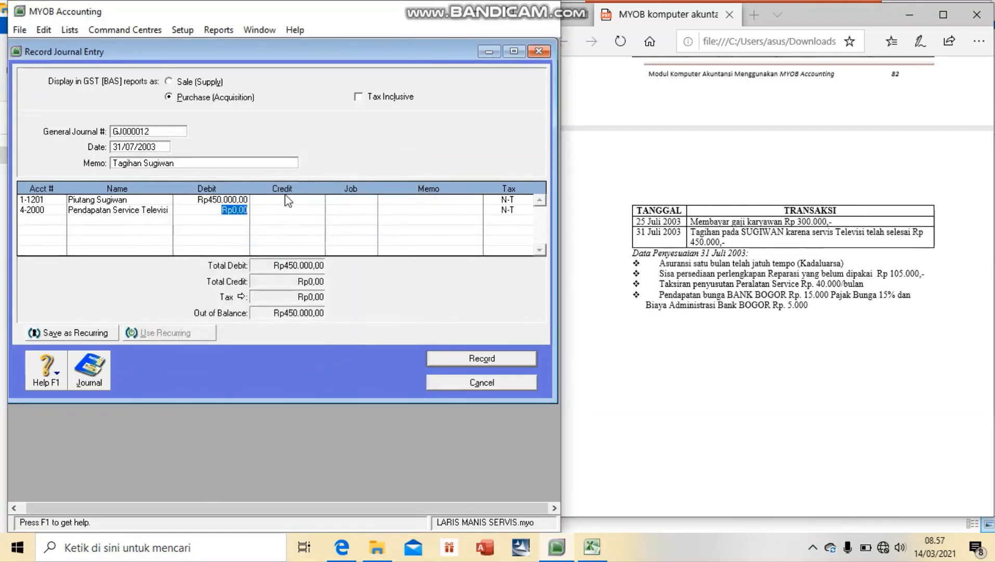
{"action": "key", "text": "Tab"}
{"action": "type", "text": "450000"}
{"action": "key", "text": "Tab"}
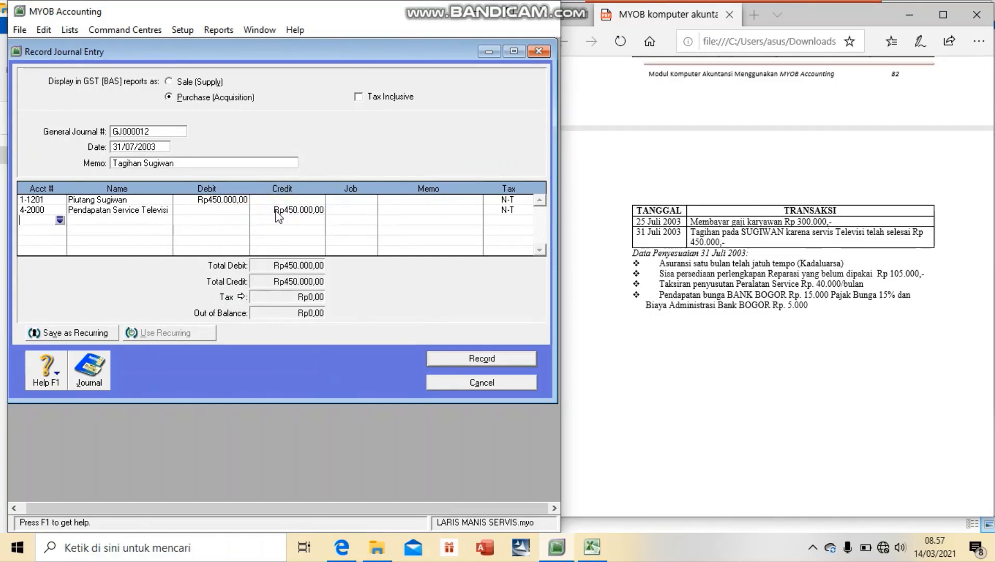
{"action": "left_click", "coordinate": [490, 359]}
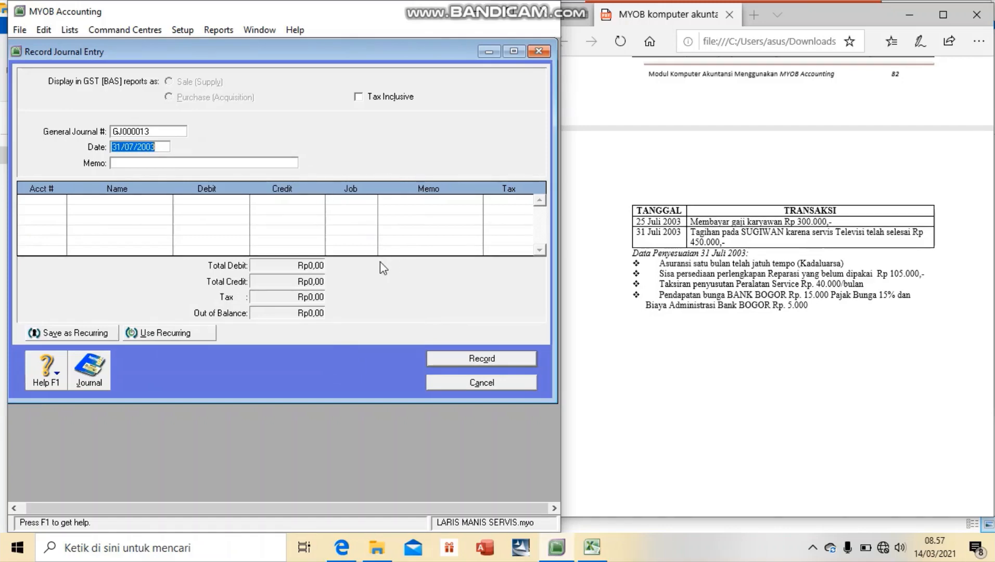
- Number the new journal entry ADJ01 and enter the memo "Penyesuaian Asuransi"
{"action": "left_click", "coordinate": [157, 131]}
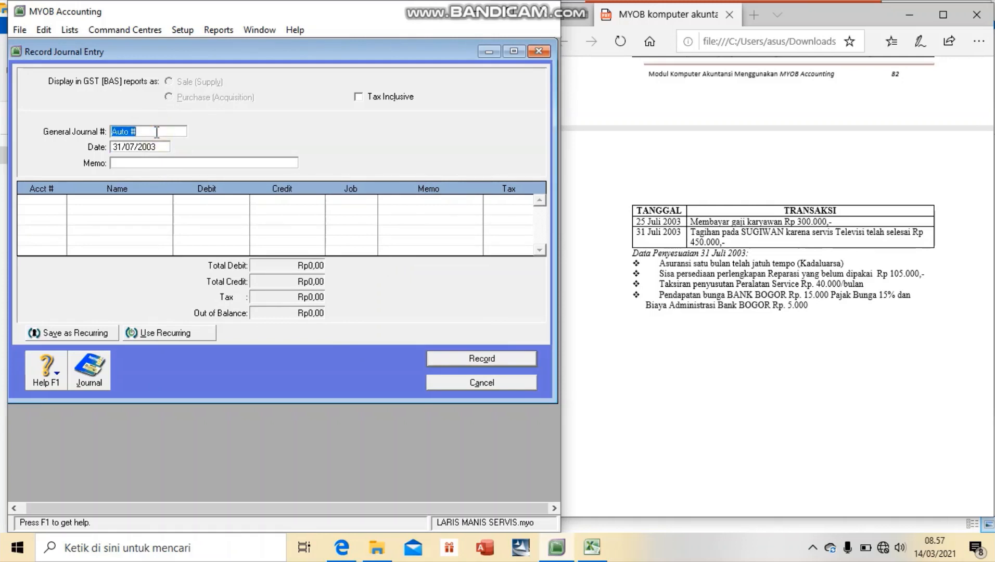
{"action": "key", "text": "BackSpace"}
{"action": "type", "text": "ADJ01"}
{"action": "left_click", "coordinate": [130, 163]}
{"action": "type", "text": "p"}
{"action": "type", "text": "P"}
{"action": "type", "text": "enyesua"}
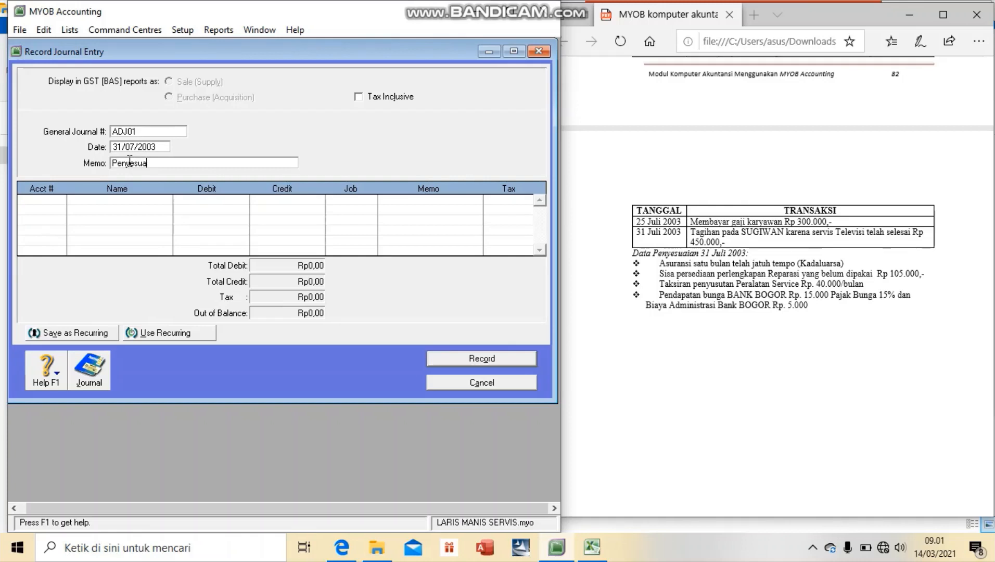
{"action": "type", "text": "ian Asy"}
{"action": "key", "text": "BackSpace"}
{"action": "key", "text": "BackSpace"}
{"action": "type", "text": "suransi"}
- Add the Beban Asuransi account (6-1003) as the first journal line with a debit of Rp20.000
{"action": "left_click", "coordinate": [51, 199]}
{"action": "left_click", "coordinate": [60, 201]}
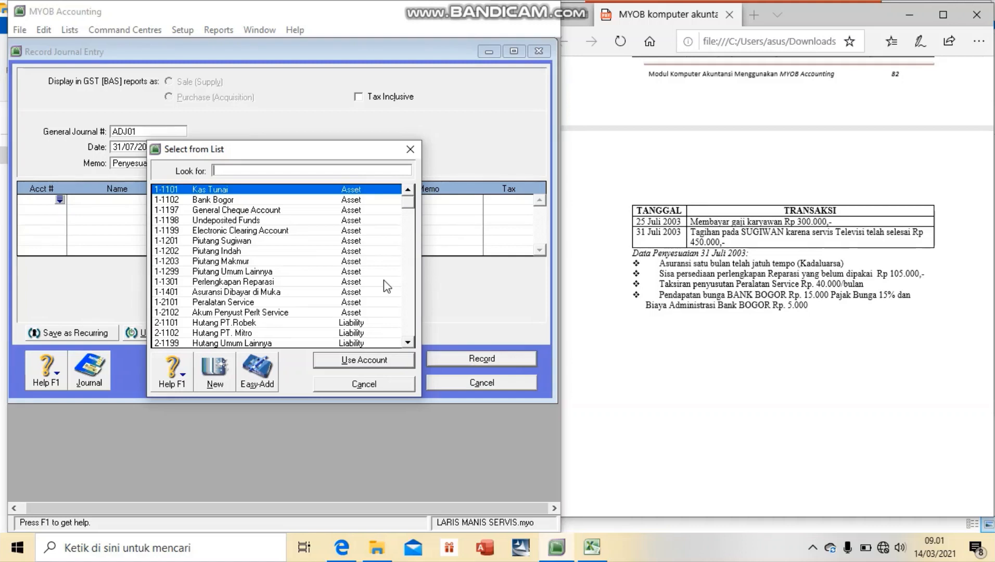
{"action": "left_click", "coordinate": [410, 325]}
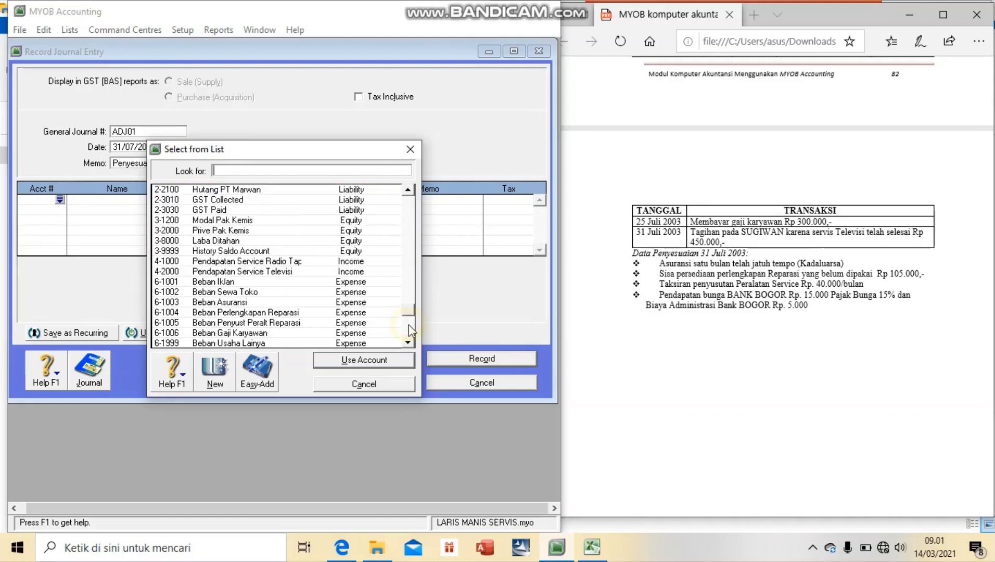
{"action": "left_click", "coordinate": [284, 304]}
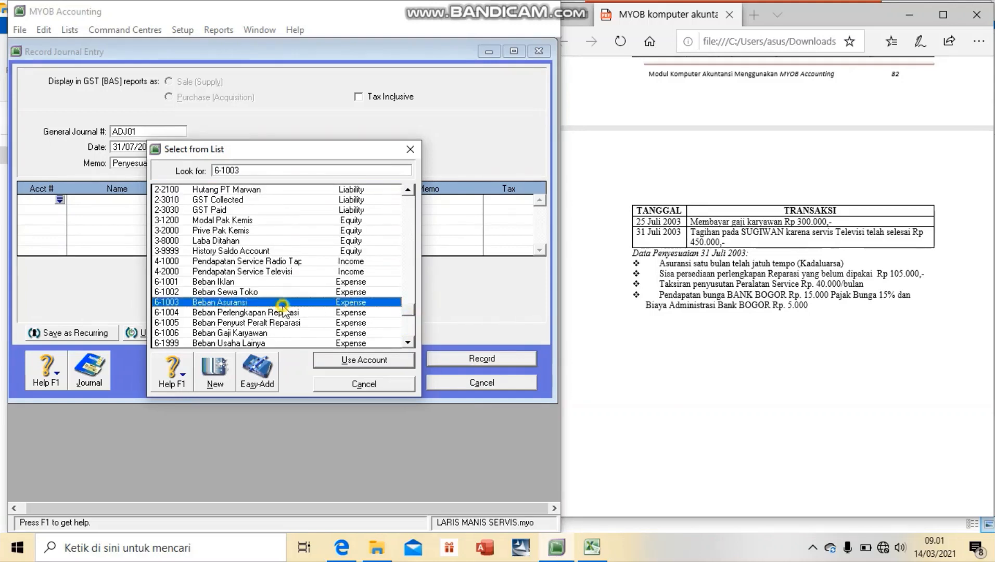
{"action": "left_click", "coordinate": [341, 360]}
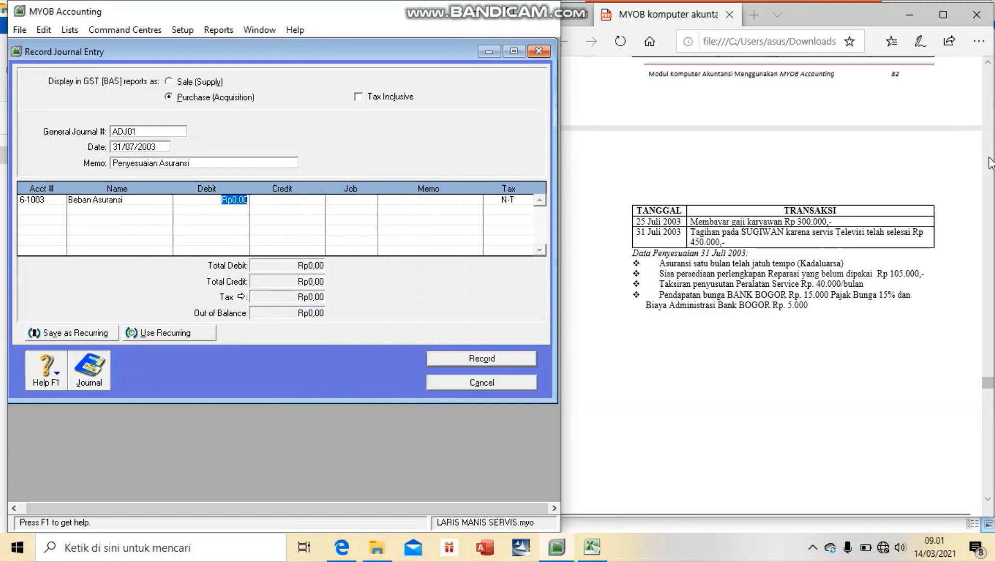
{"action": "left_click", "coordinate": [988, 63]}
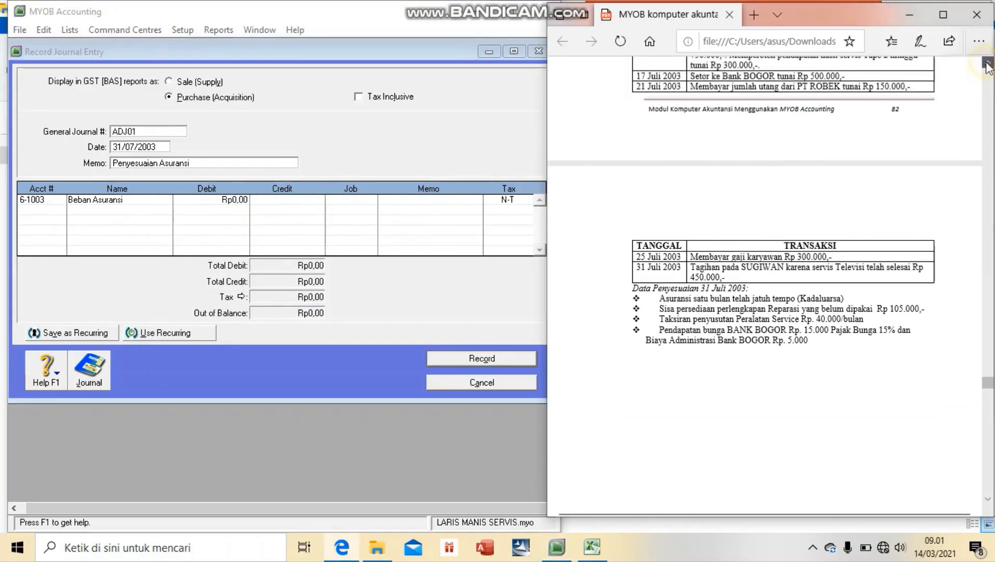
{"action": "left_click", "coordinate": [237, 199]}
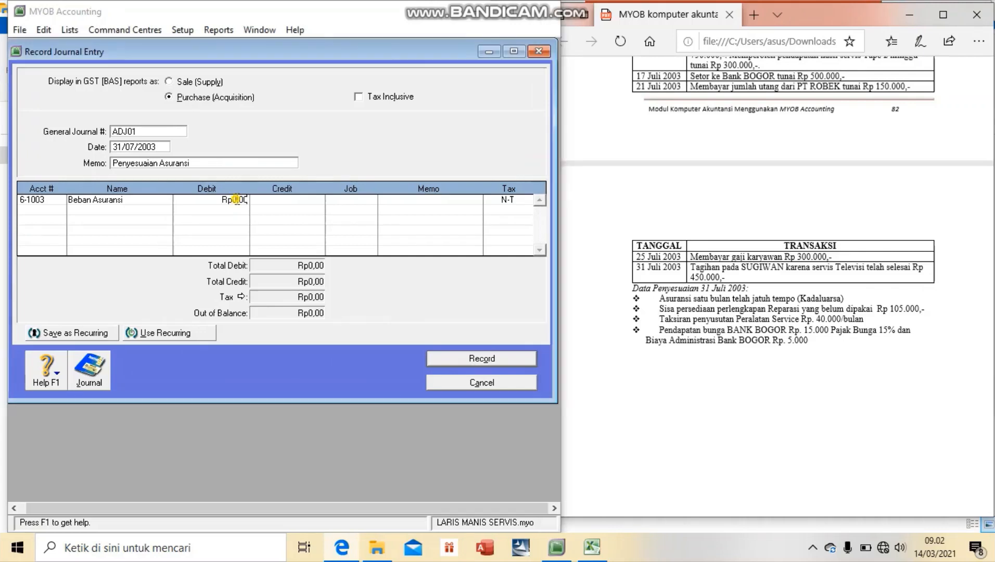
{"action": "key", "text": "BackSpace"}
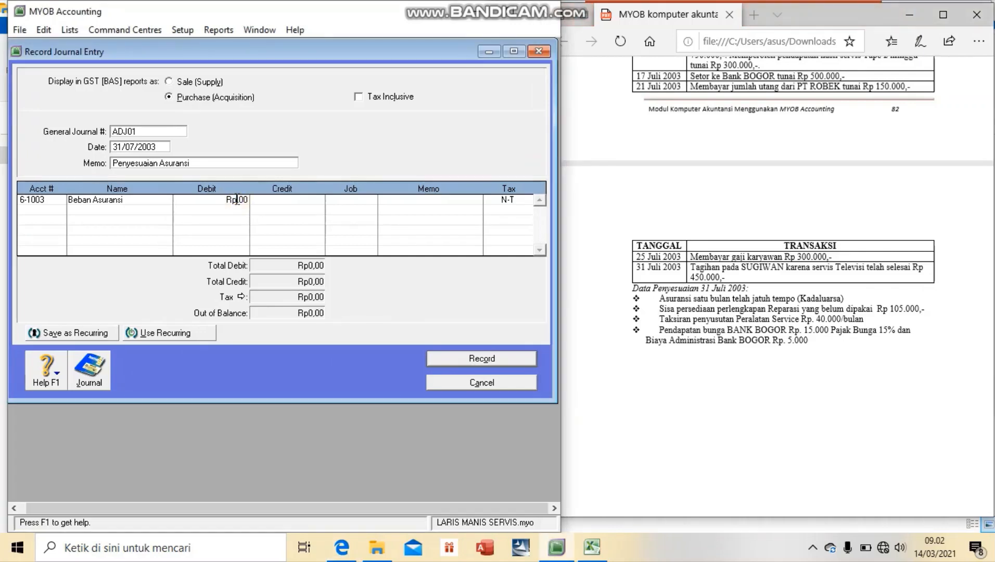
{"action": "type", "text": "2000"}
{"action": "key", "text": "Return"}
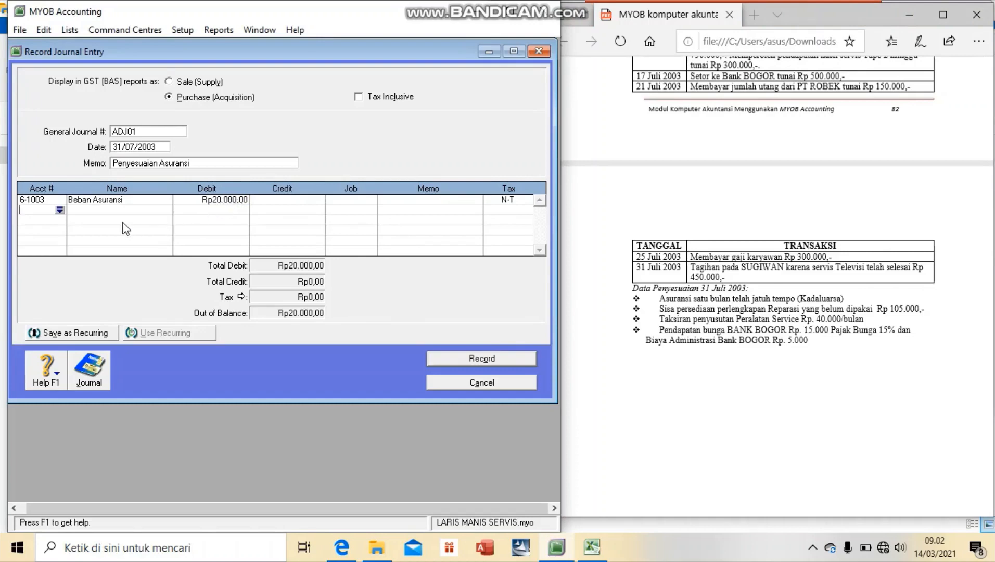
- Add Asuransi Dibayar di Muka (1-1401) as the balancing line with a credit of Rp20.000 and record the entry
{"action": "left_click", "coordinate": [59, 210]}
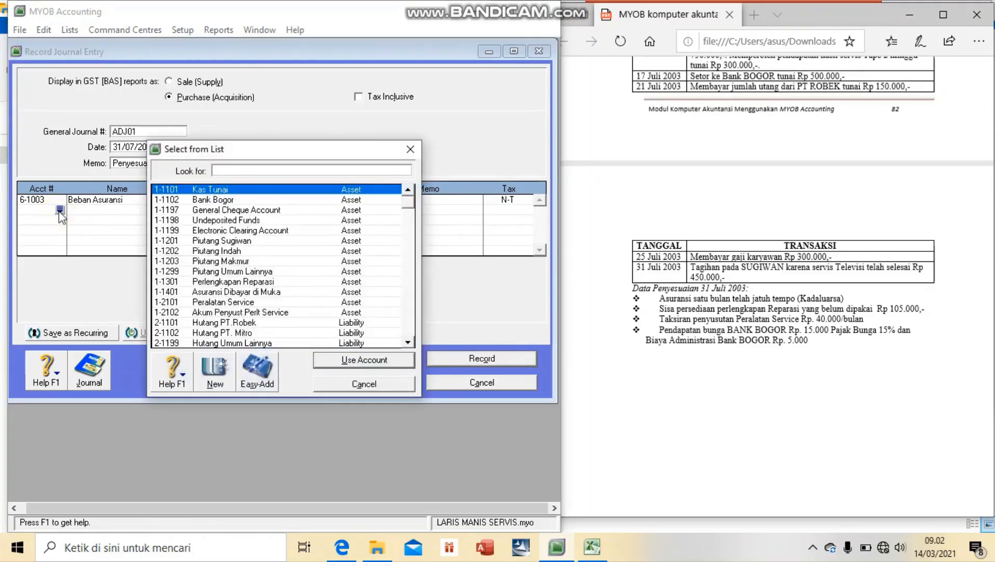
{"action": "left_click", "coordinate": [273, 292]}
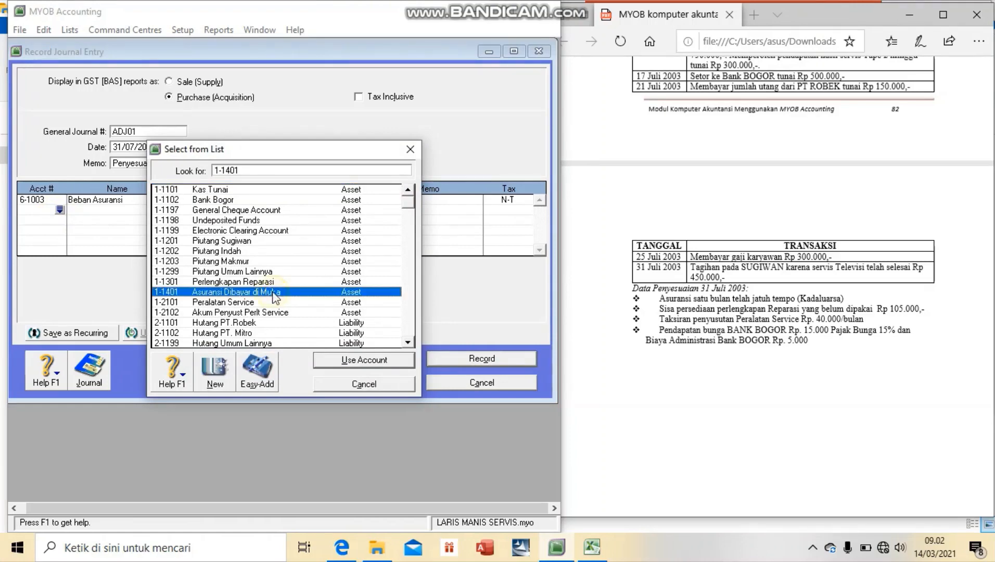
{"action": "left_click", "coordinate": [336, 364]}
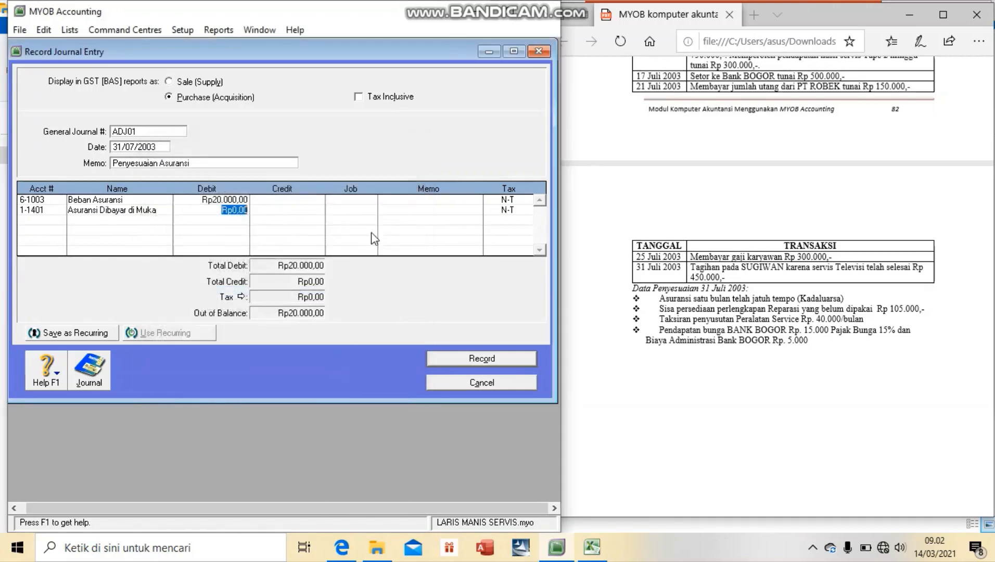
{"action": "left_click", "coordinate": [295, 212]}
{"action": "key", "text": "Return"}
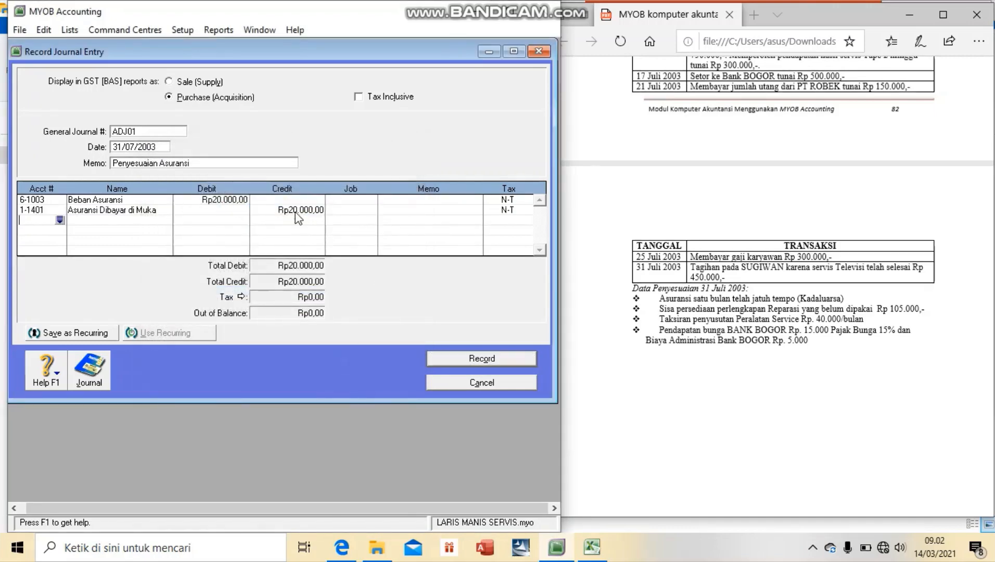
{"action": "left_click", "coordinate": [484, 359]}
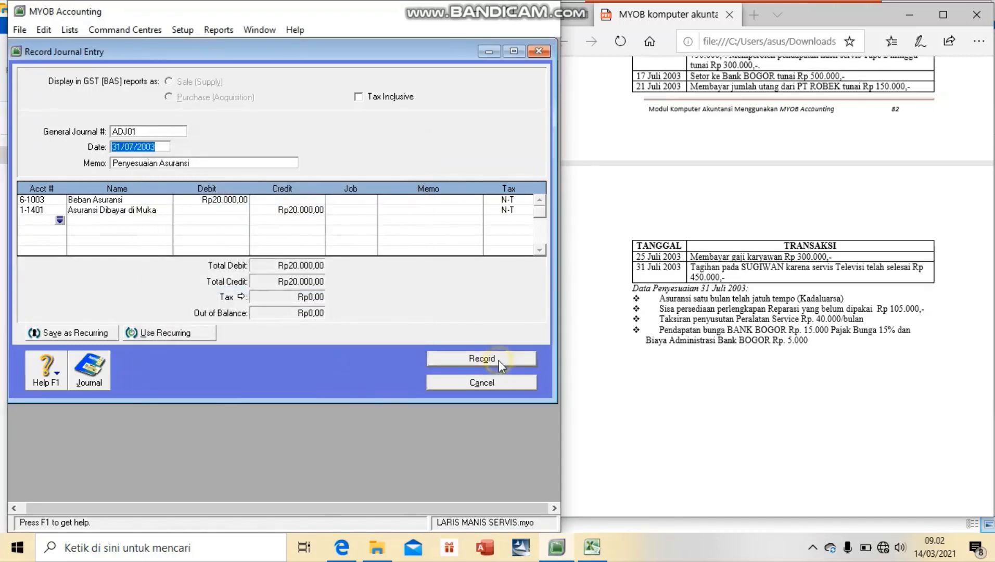
- Number the new journal entry ADJ02 and enter the memo "Penyesuaian Perlengkapan Reparasi"
{"action": "left_click", "coordinate": [153, 132]}
{"action": "key", "text": "BackSpace"}
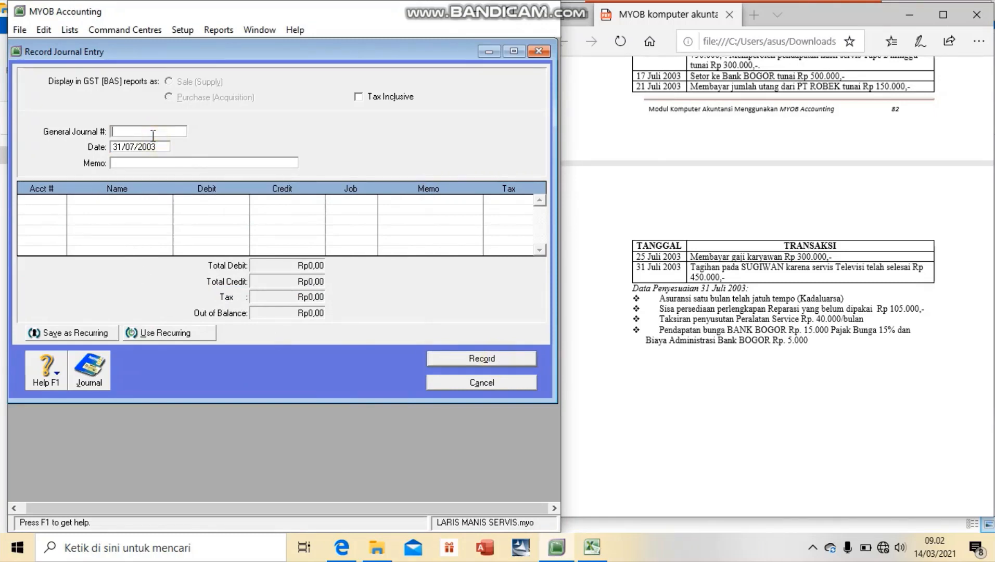
{"action": "type", "text": "ADJ02"}
{"action": "left_click", "coordinate": [158, 164]}
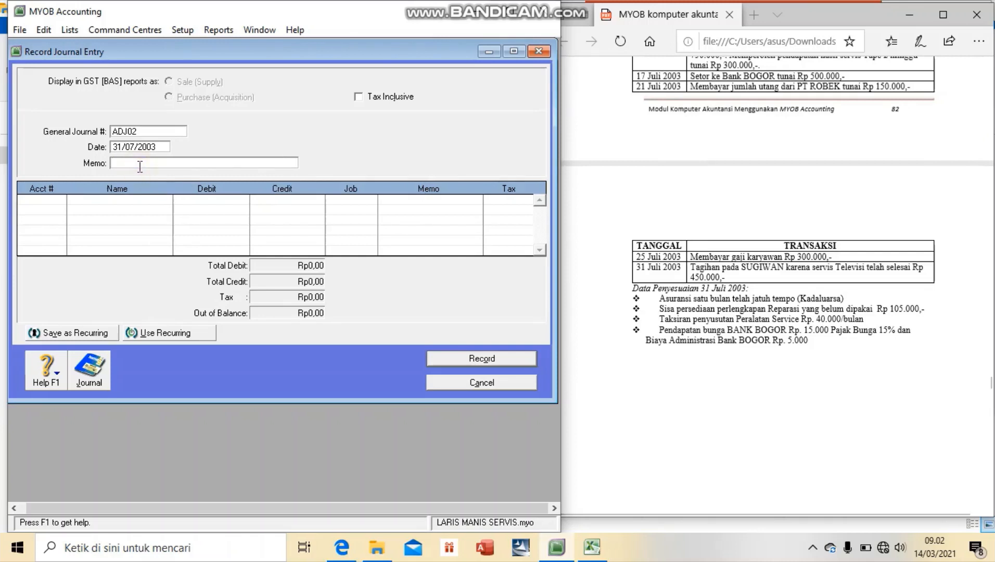
{"action": "type", "text": "p"}
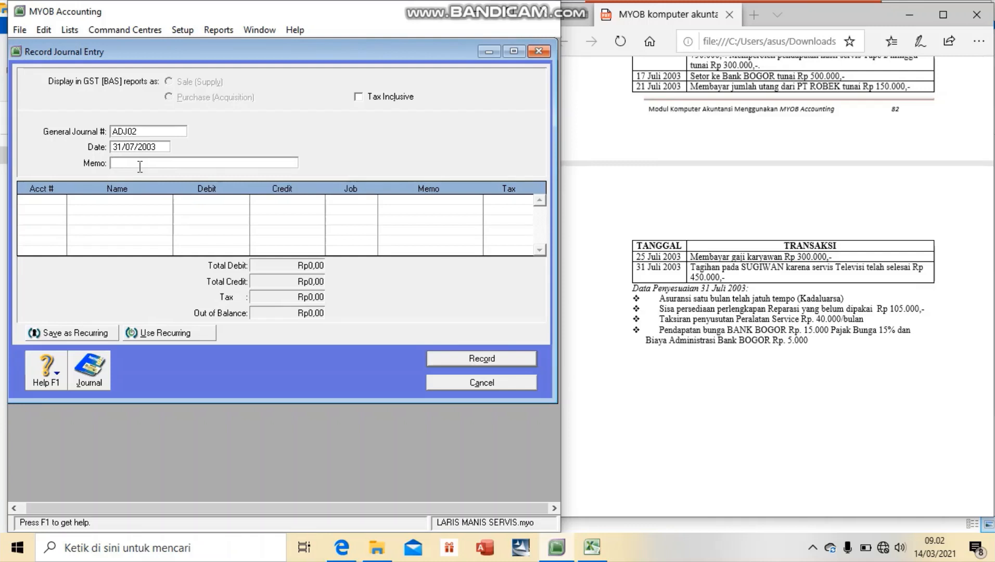
{"action": "type", "text": "P"}
{"action": "type", "text": "enyu"}
{"action": "type", "text": "sua"}
{"action": "key", "text": "BackSpace"}
{"action": "type", "text": "an Perlengkapan Repa"}
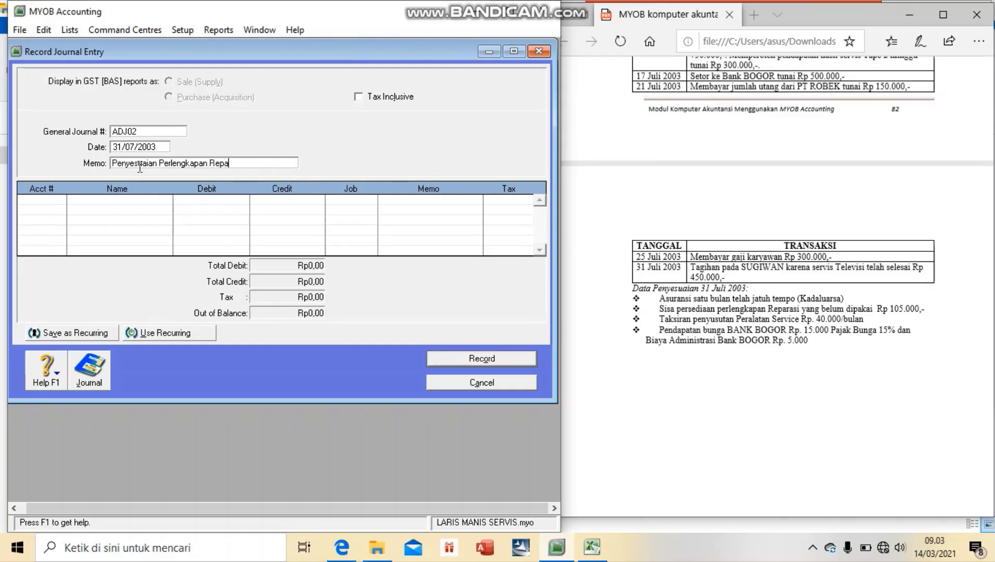
{"action": "type", "text": "rasi"}
- Add the Beban Perlengkapan Reparasi account (6-1004) as the first journal line with a debit of Rp170.000
{"action": "left_click", "coordinate": [55, 198]}
{"action": "left_click", "coordinate": [55, 202]}
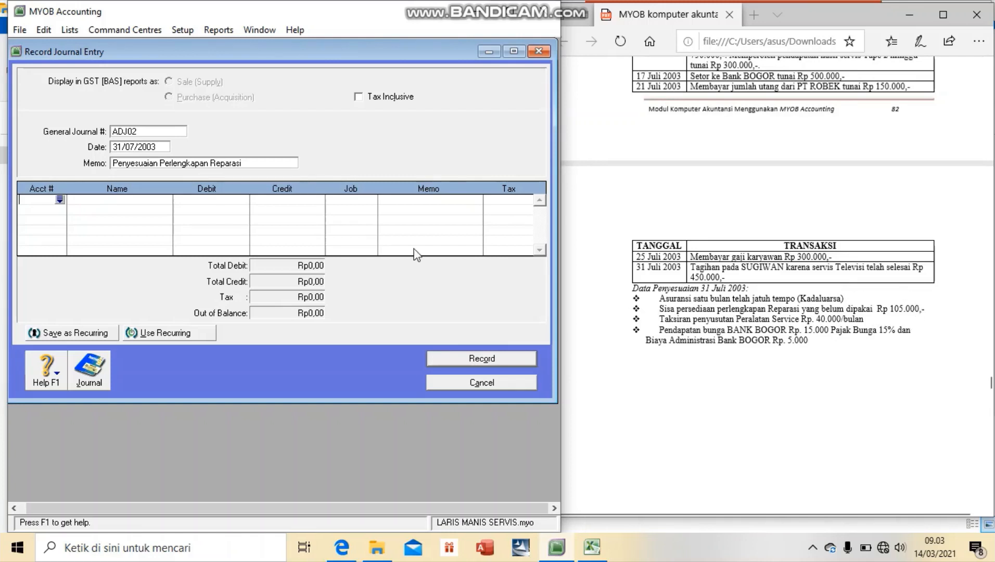
{"action": "left_click", "coordinate": [59, 199]}
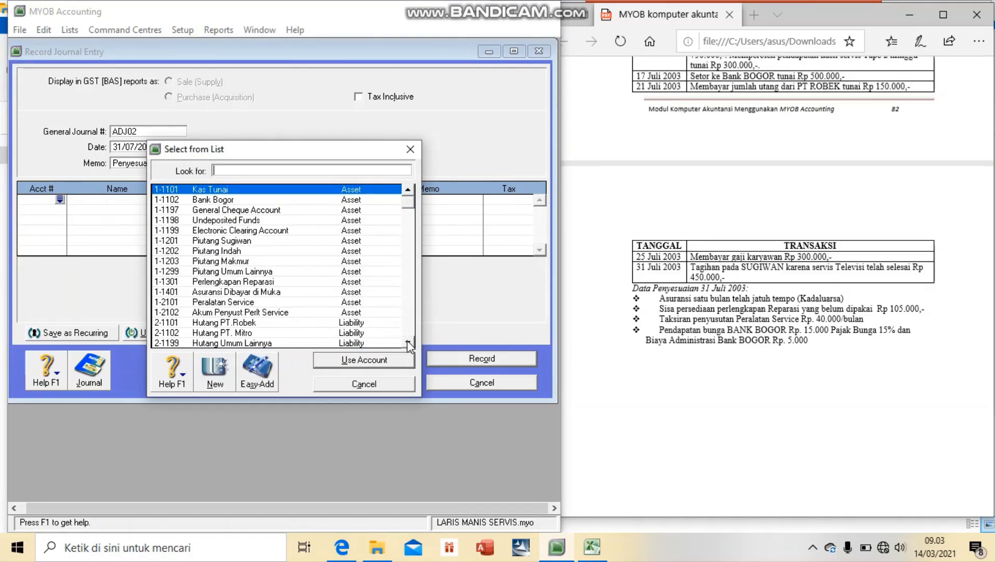
{"action": "left_click", "coordinate": [408, 343]}
{"action": "left_click", "coordinate": [408, 343]}
{"action": "left_click", "coordinate": [408, 343]}
{"action": "left_click", "coordinate": [408, 343]}
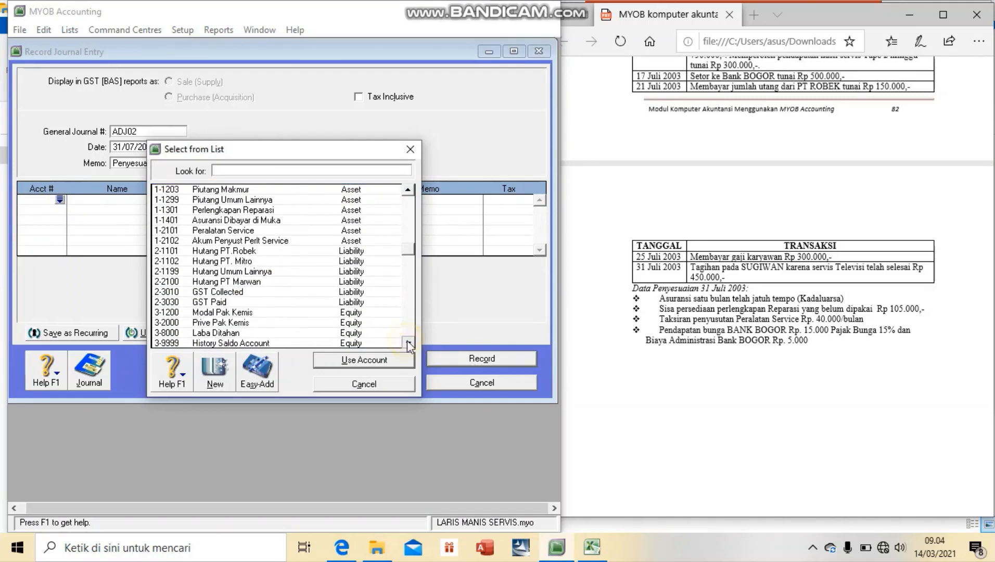
{"action": "left_click", "coordinate": [410, 326]}
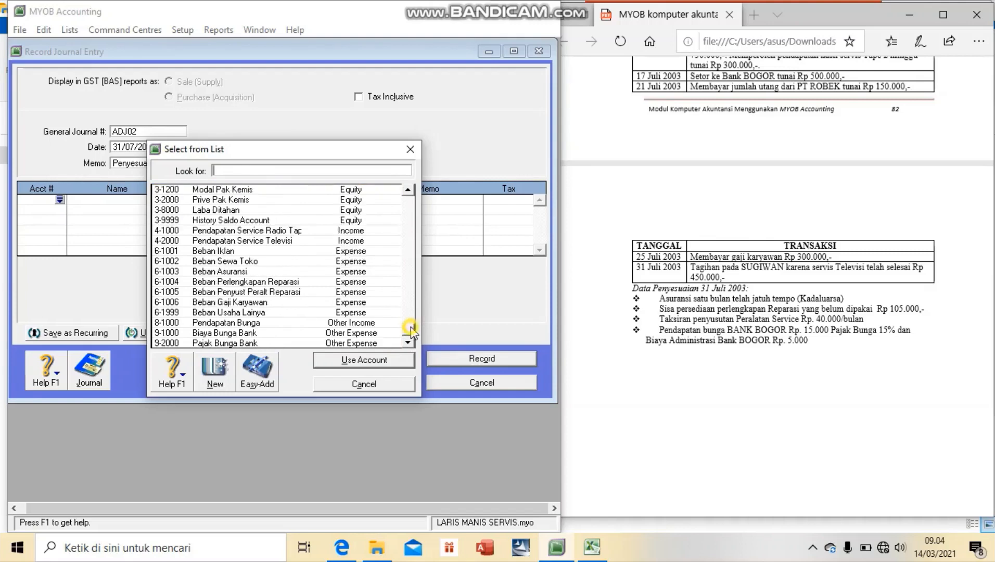
{"action": "type", "text": "6-1004"}
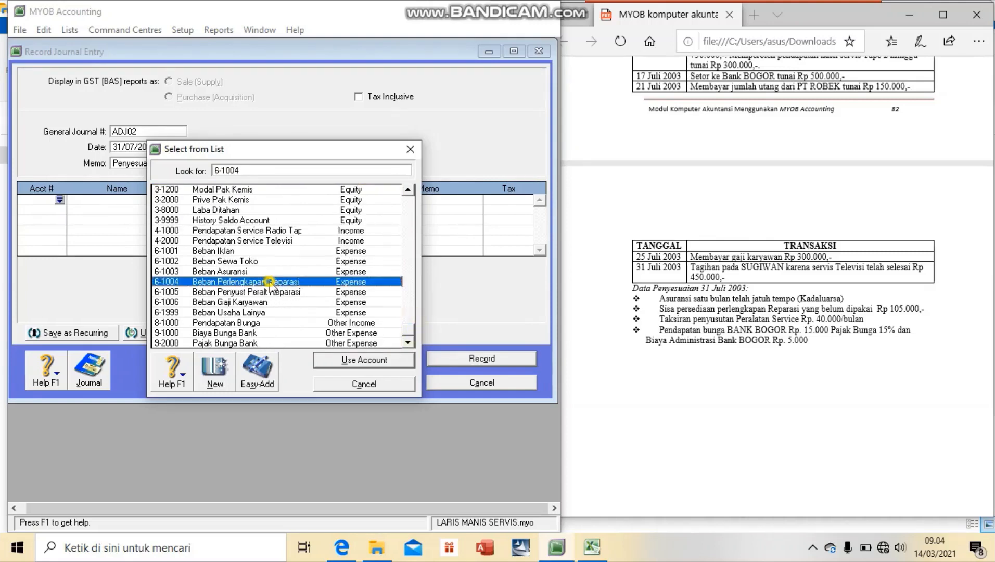
{"action": "left_click", "coordinate": [340, 360]}
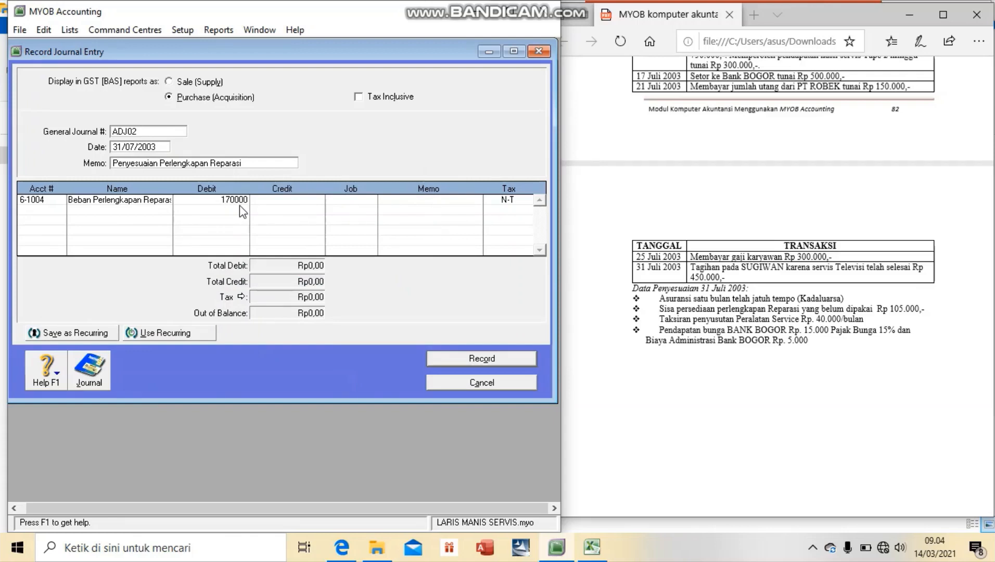
{"action": "key", "text": "Return"}
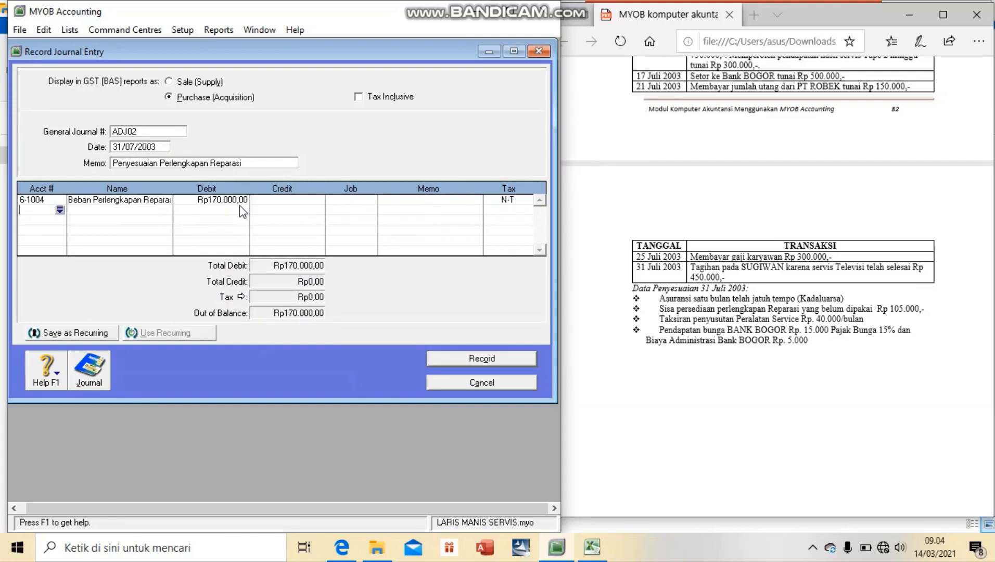
- Add Perlengkapan Reparasi (1-1301) as the balancing line with a credit of Rp170.000 and record the entry
{"action": "left_click", "coordinate": [60, 210]}
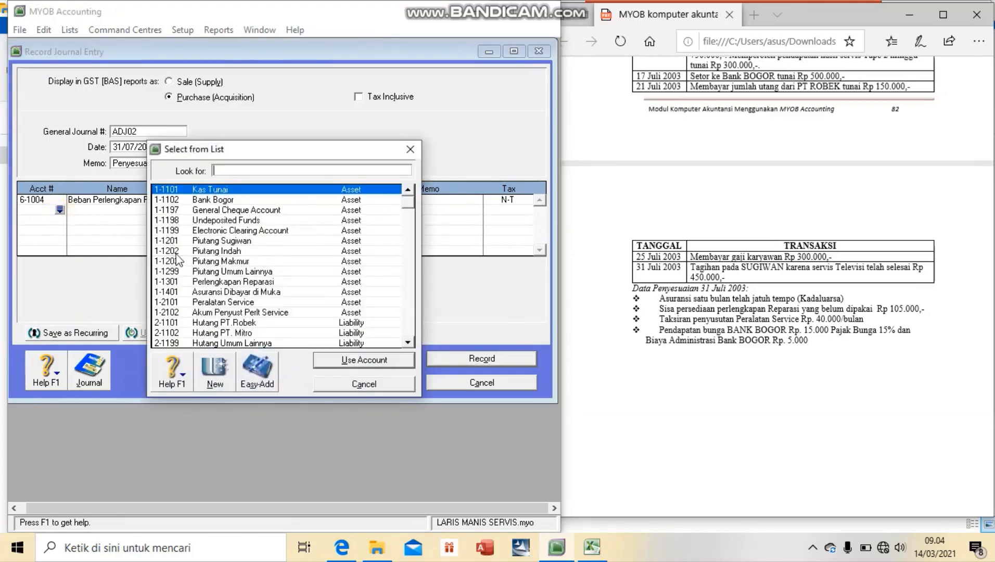
{"action": "left_click", "coordinate": [194, 284]}
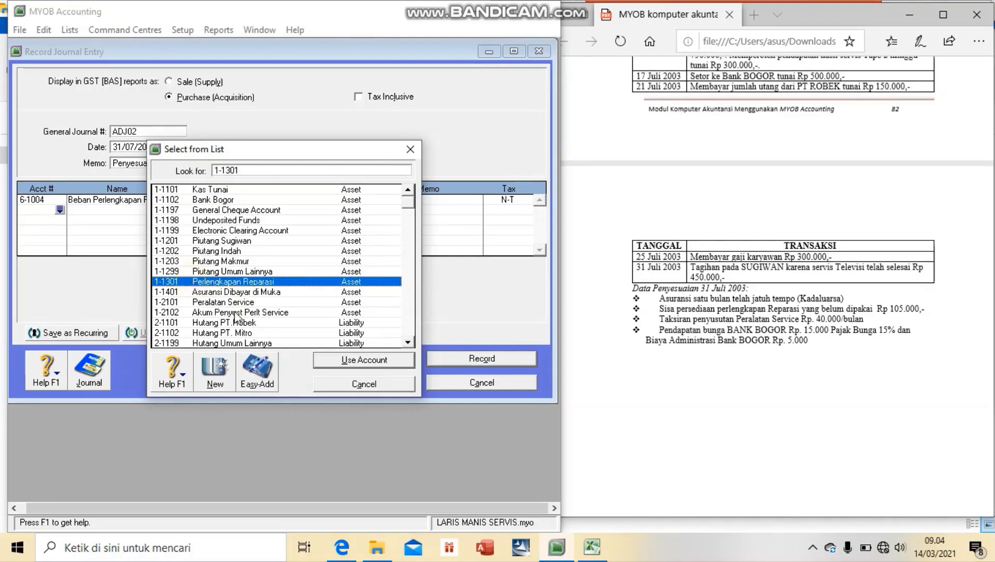
{"action": "left_click", "coordinate": [333, 364]}
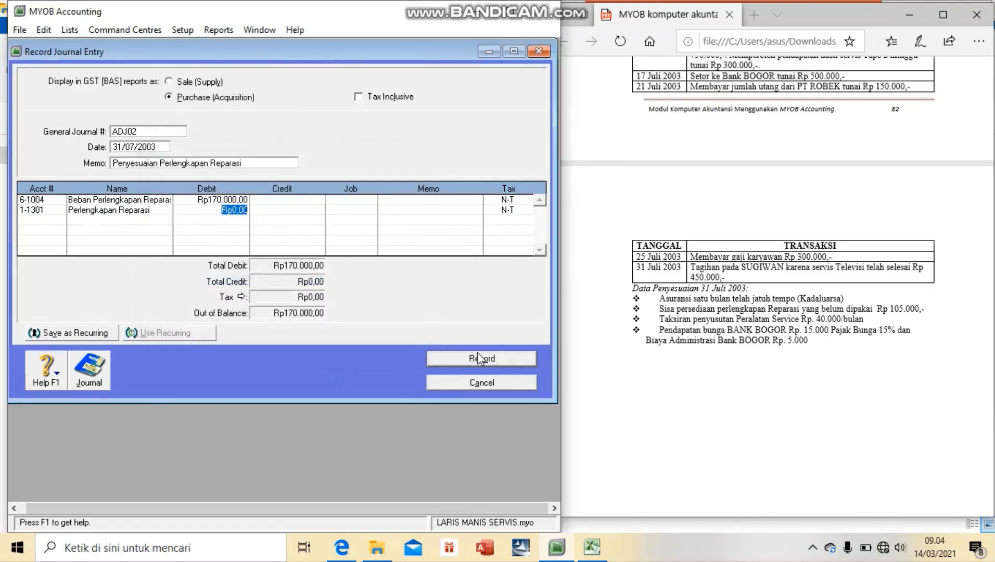
{"action": "left_click", "coordinate": [290, 206]}
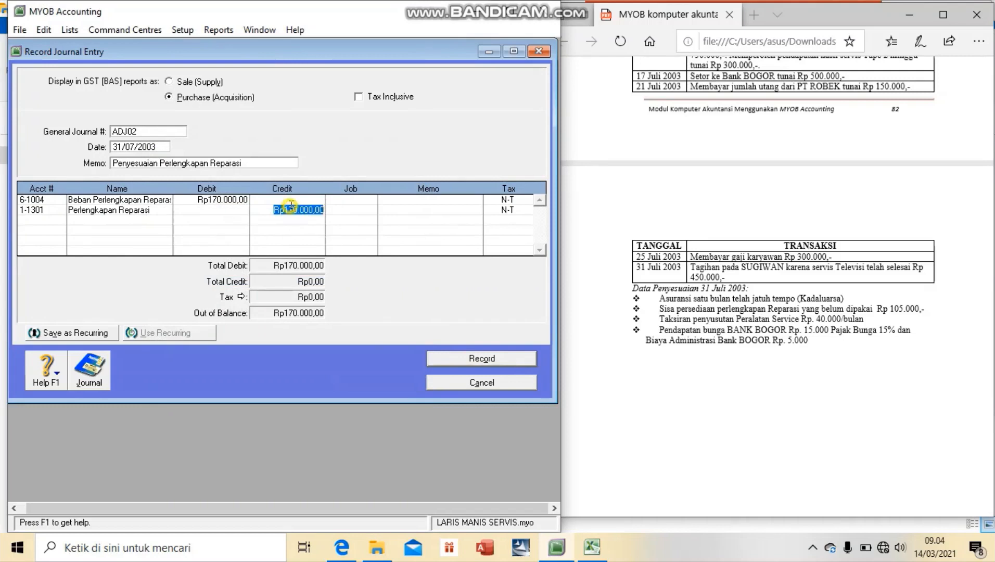
{"action": "left_click", "coordinate": [370, 235]}
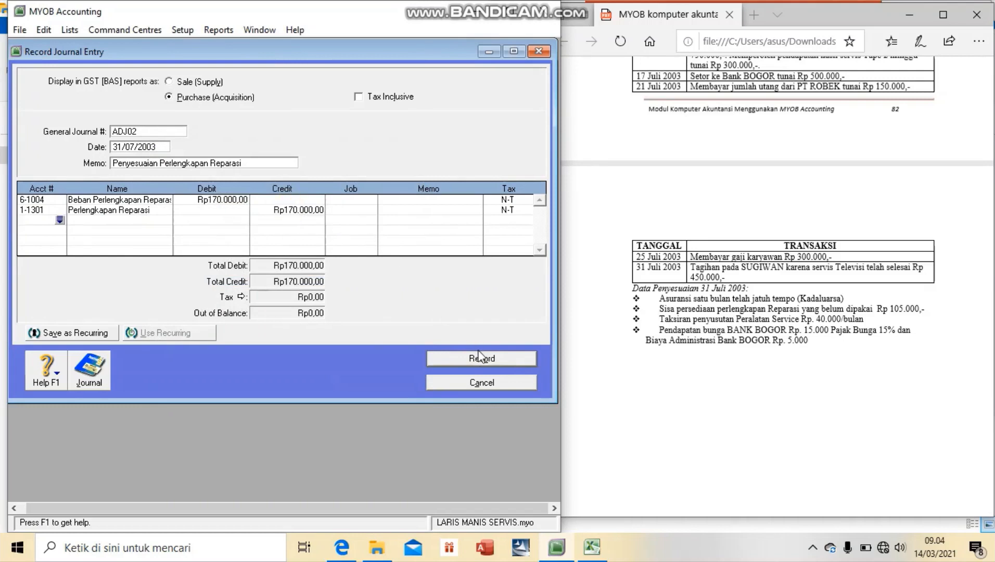
{"action": "left_click", "coordinate": [488, 364]}
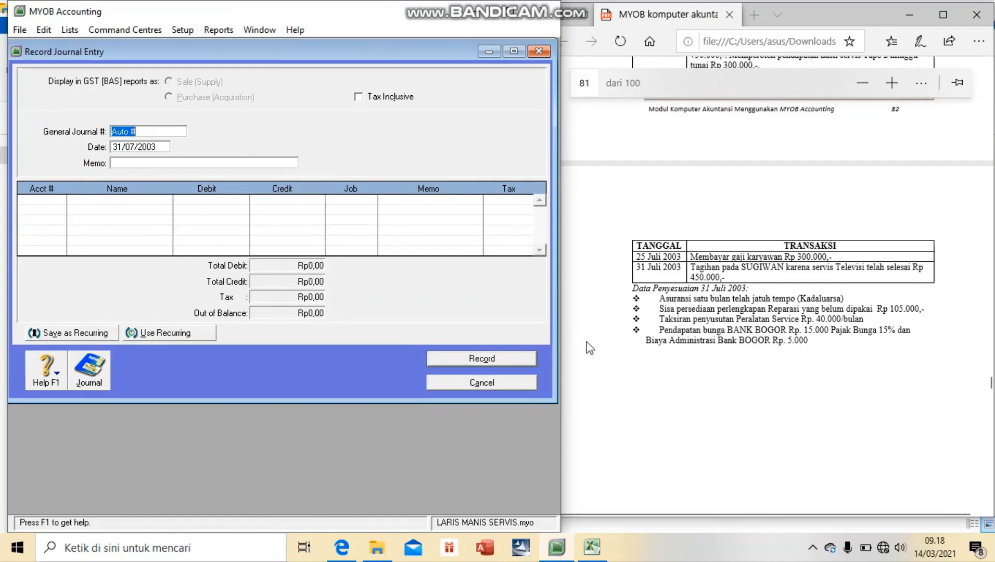
- Number the new journal entry ADJ03 and enter the memo "Penyusaian Peralatan"
{"action": "left_click", "coordinate": [169, 128]}
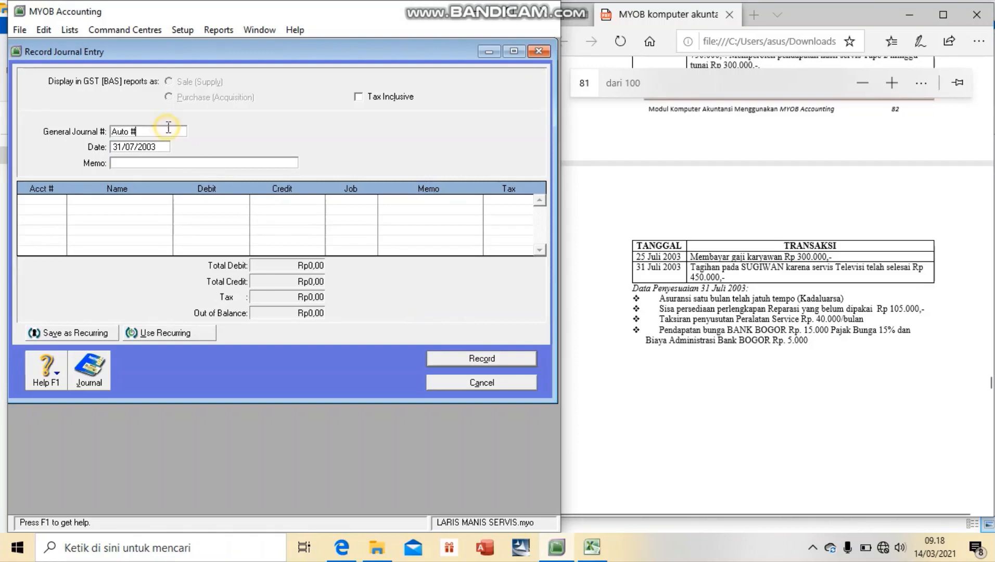
{"action": "key", "text": "BackSpace"}
{"action": "key", "text": "BackSpace"}
{"action": "key", "text": "BackSpace"}
{"action": "key", "text": "BackSpace"}
{"action": "key", "text": "BackSpace"}
{"action": "key", "text": "BackSpace"}
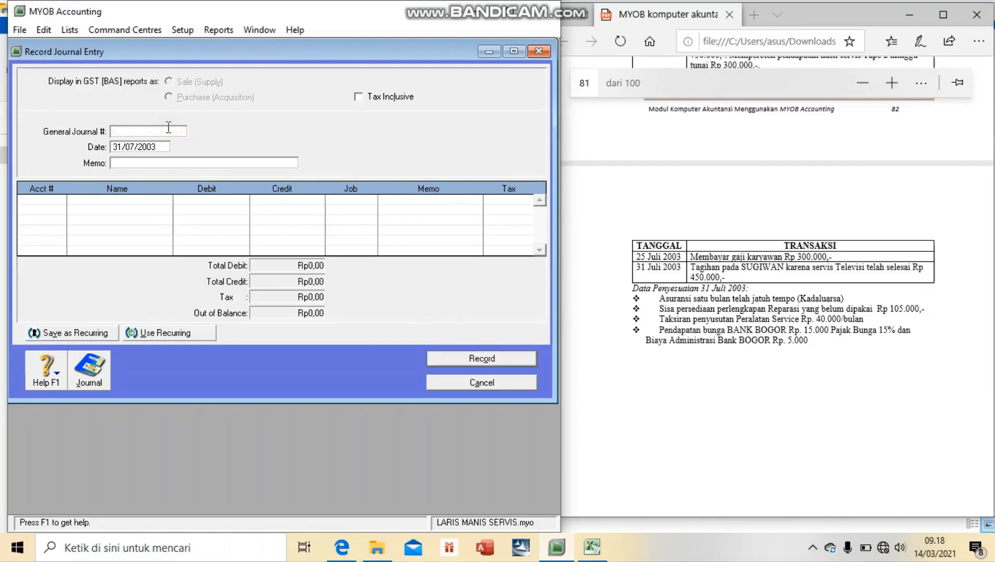
{"action": "type", "text": "ADJ03"}
{"action": "left_click", "coordinate": [129, 166]}
{"action": "type", "text": "P"}
{"action": "type", "text": "enyesuai"}
{"action": "type", "text": "an Peralatan"}
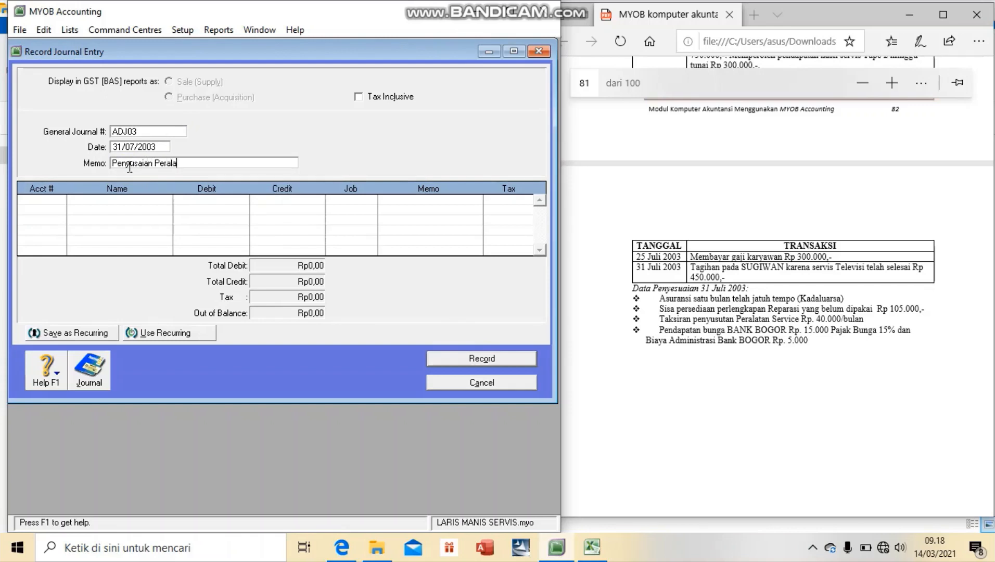
- Add the Beban Penyust Peralt Reparasi account (6-1005) as the first journal line with a debit of Rp40.000
{"action": "left_click", "coordinate": [52, 202]}
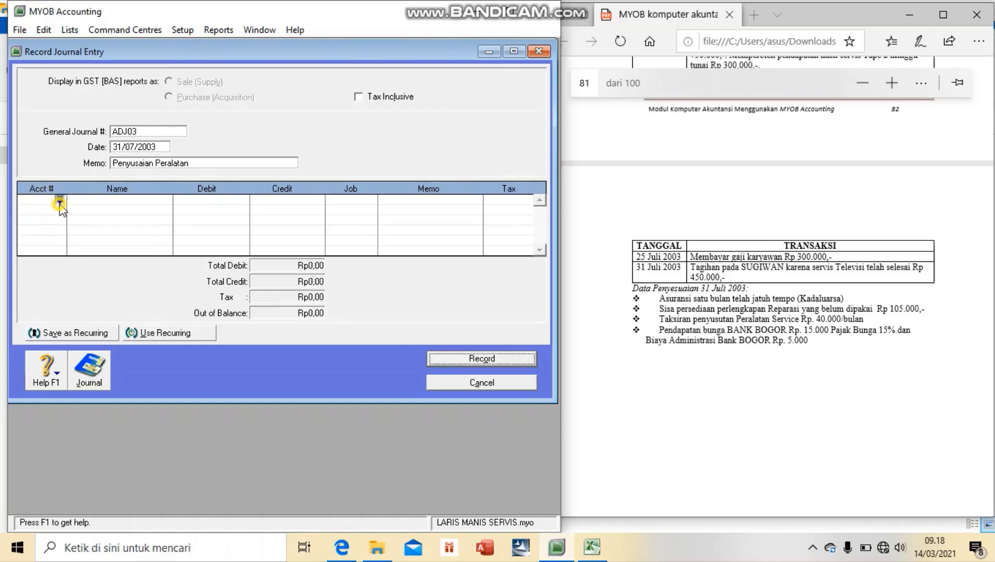
{"action": "left_click", "coordinate": [59, 200]}
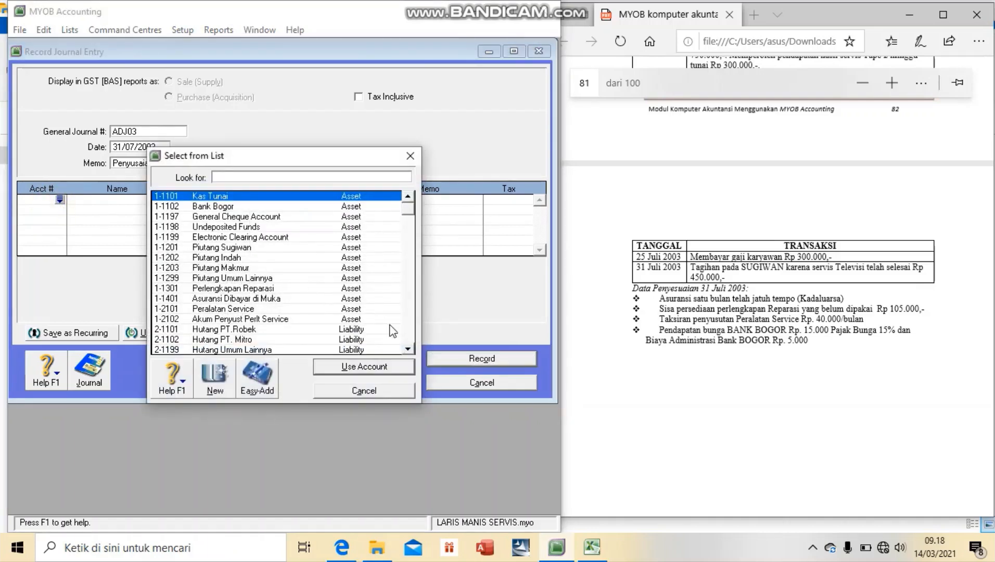
{"action": "left_click", "coordinate": [409, 341]}
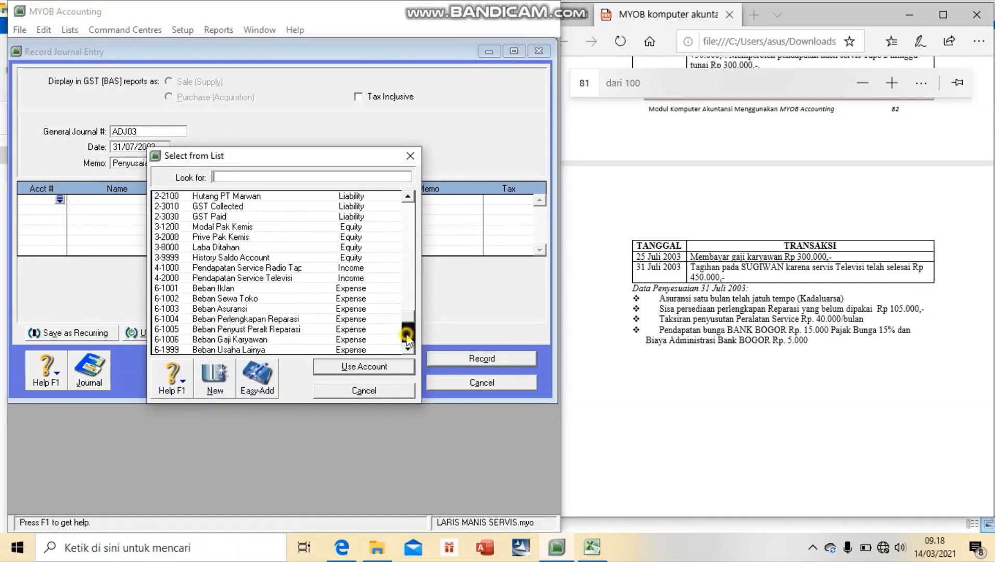
{"action": "left_click", "coordinate": [294, 330]}
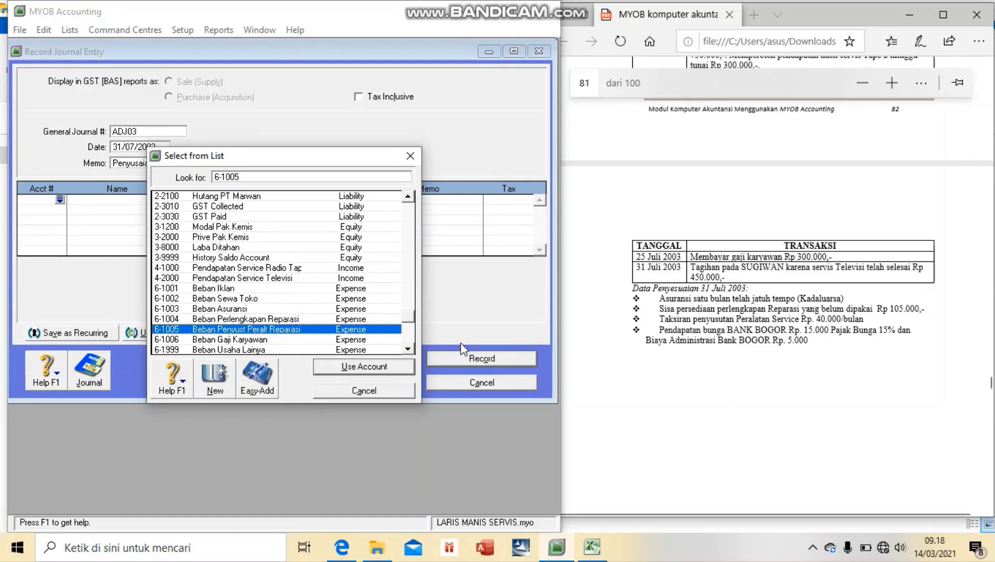
{"action": "left_click", "coordinate": [364, 367]}
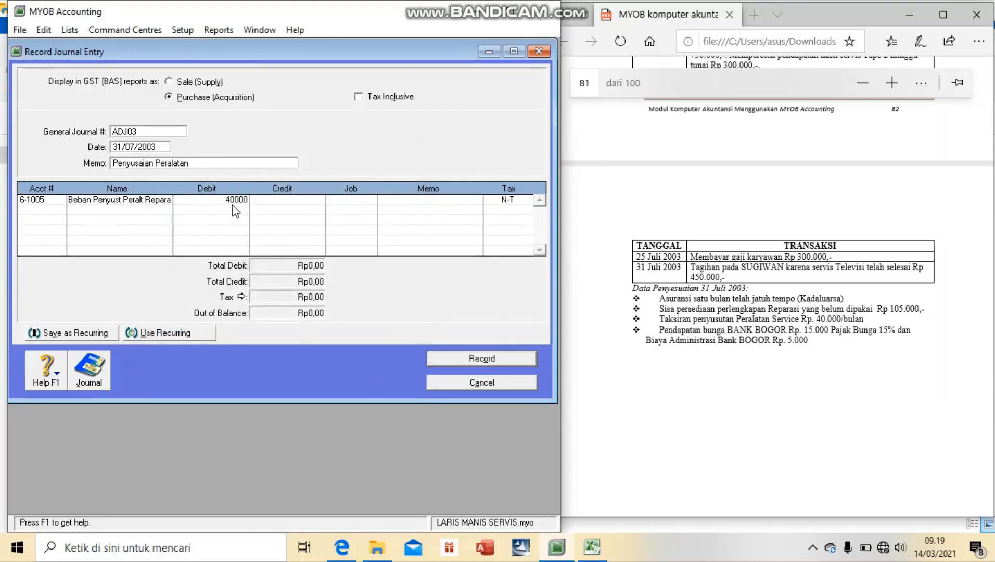
{"action": "key", "text": "Return"}
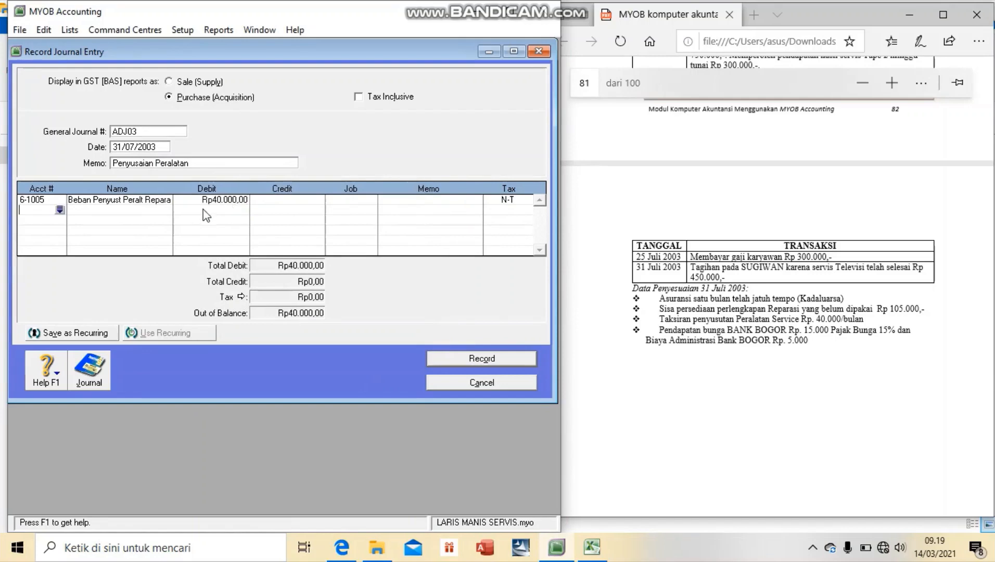
- Add Akum Penyust Perlt Service (1-2102) as the balancing line with a credit of Rp40.000 and record the entry
{"action": "left_click", "coordinate": [59, 209]}
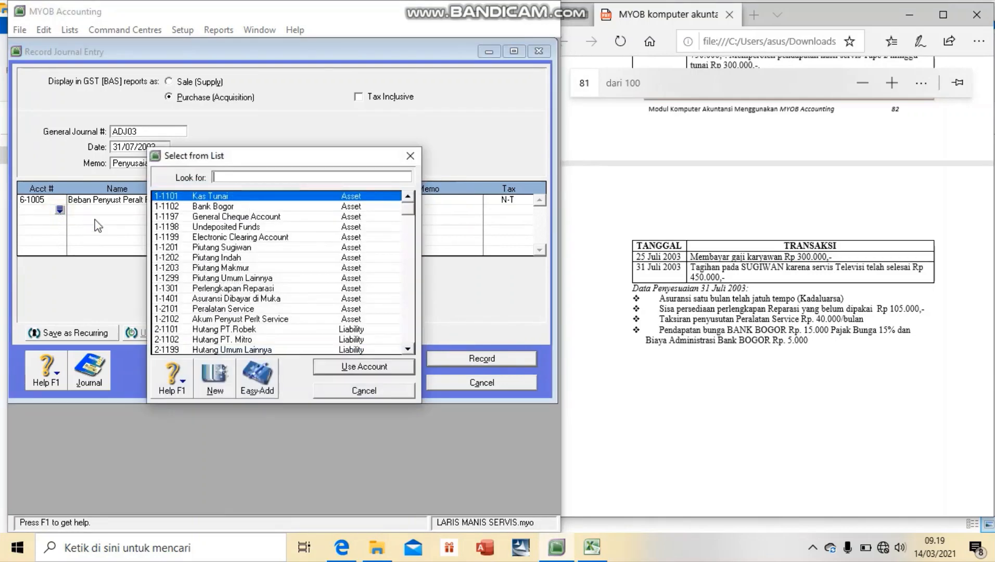
{"action": "left_click", "coordinate": [255, 320]}
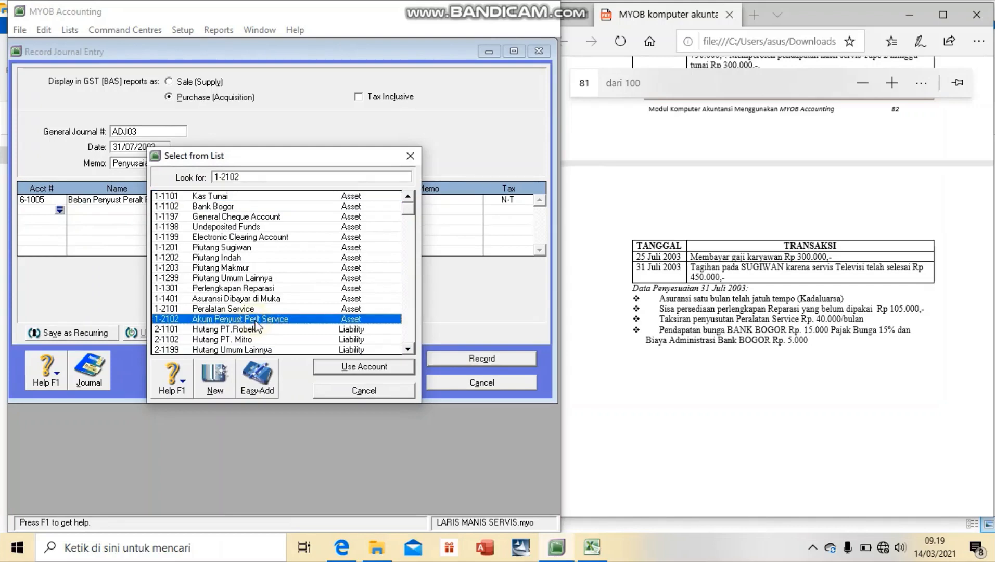
{"action": "left_click", "coordinate": [355, 367]}
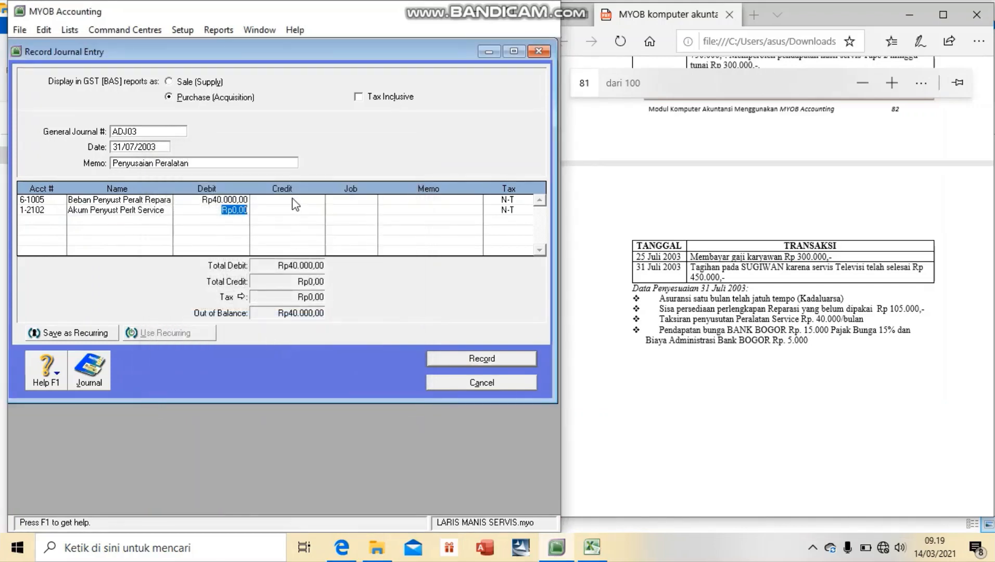
{"action": "key", "text": "Tab"}
{"action": "key", "text": "Return"}
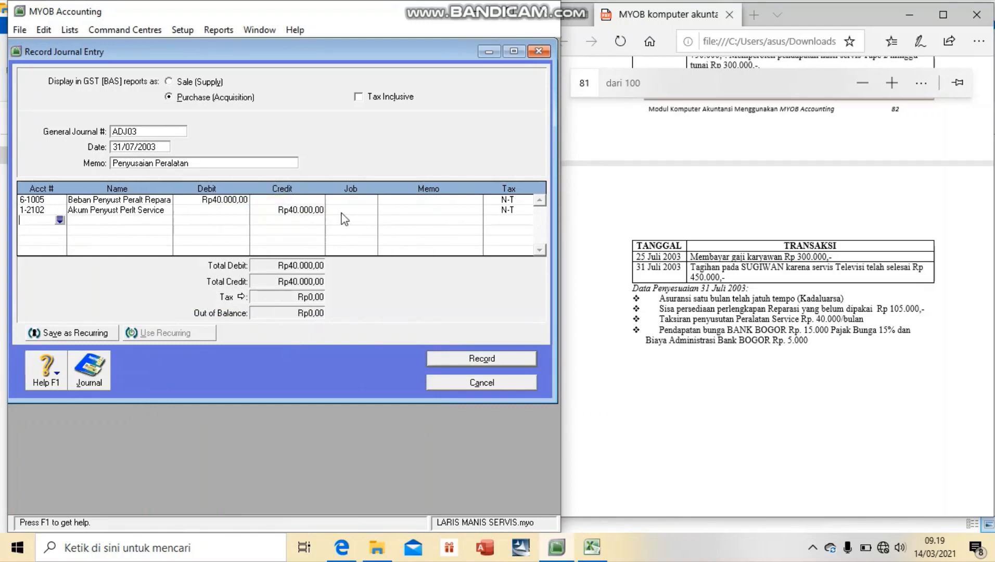
{"action": "left_click", "coordinate": [480, 359]}
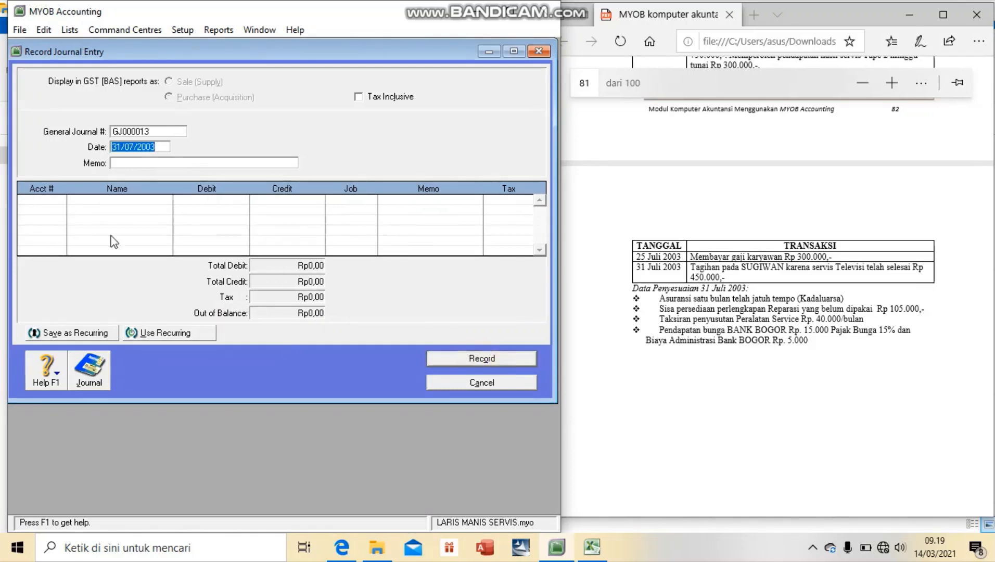
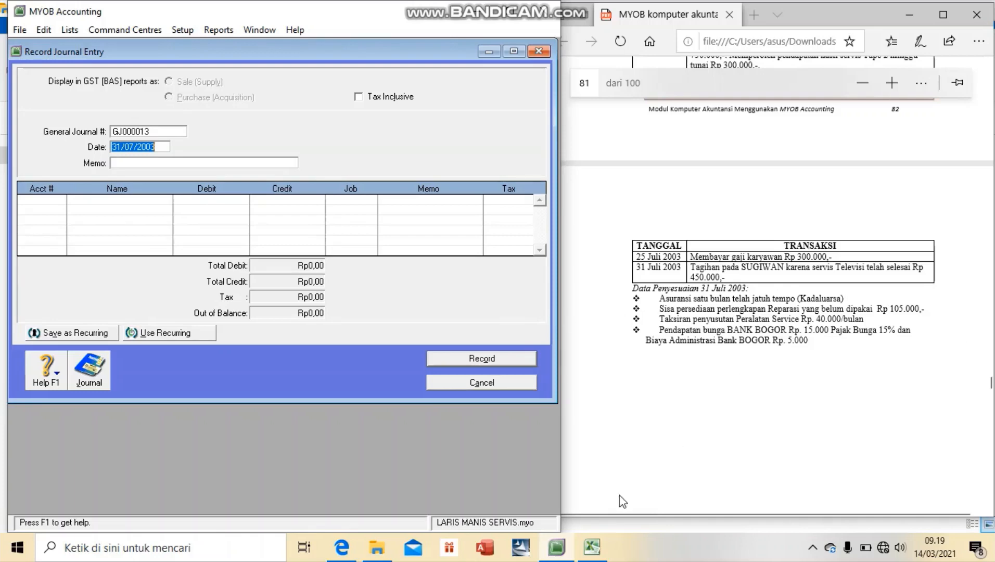
- Switch to the jURNAL workbook in Excel and place its window beside the PDF's adjustment data
{"action": "mouse_move", "coordinate": [597, 545]}
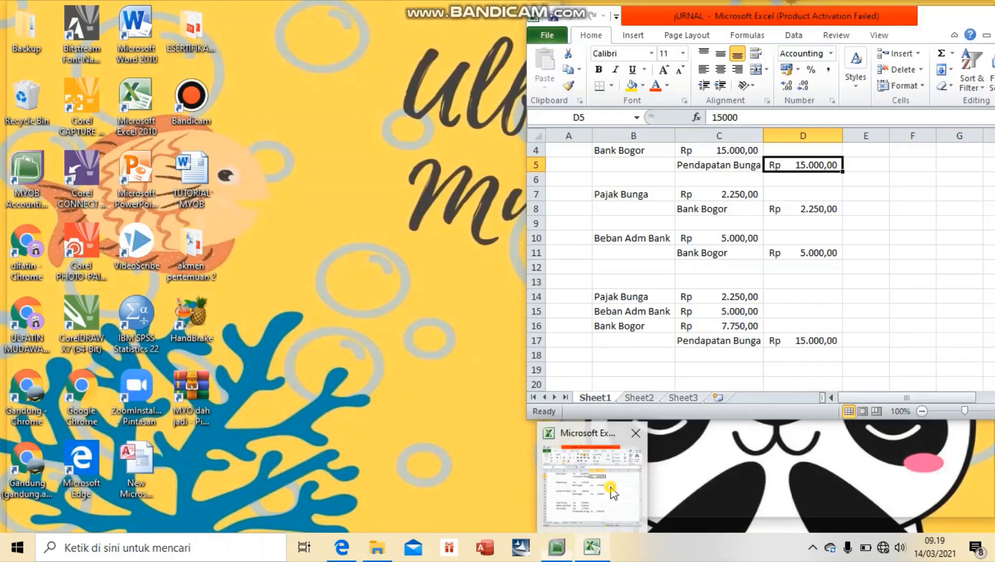
{"action": "left_click", "coordinate": [613, 493]}
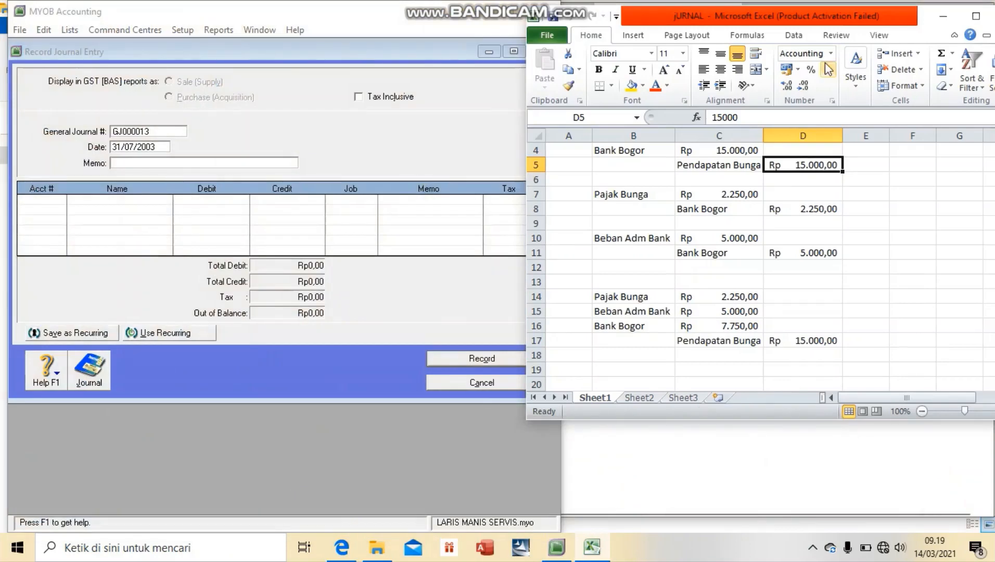
{"action": "left_click_drag", "start_coordinate": [789, 19], "coordinate": [325, 15]}
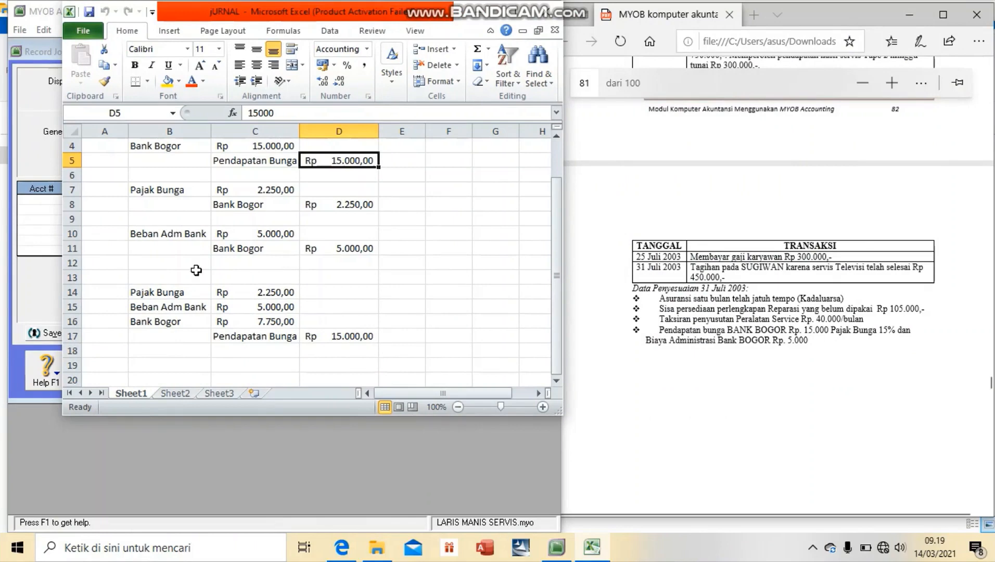
- Examine the separate adjusting entries in rows 4 to 11 for interest income, interest tax and bank administration expense
{"action": "left_click", "coordinate": [157, 147]}
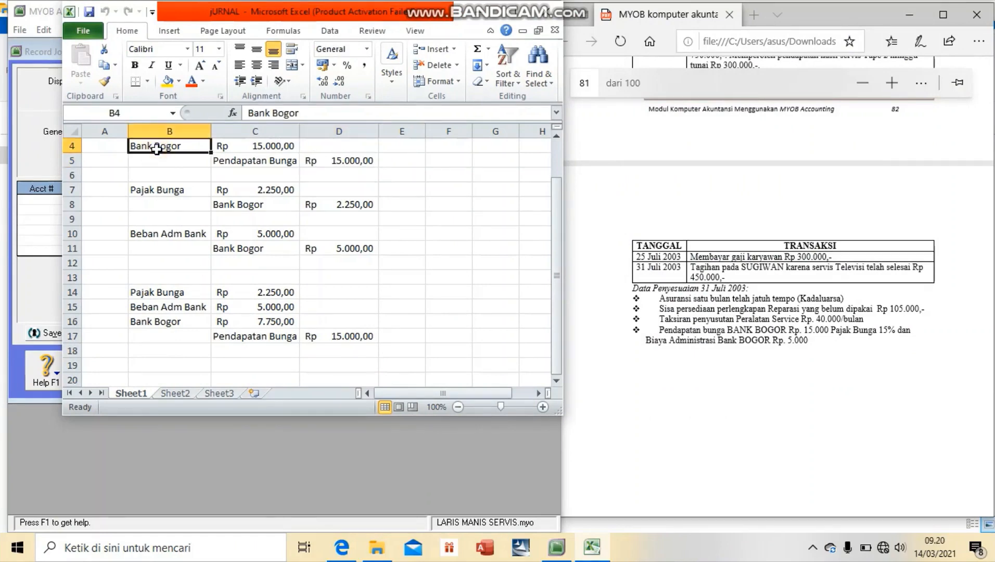
{"action": "left_click", "coordinate": [229, 146]}
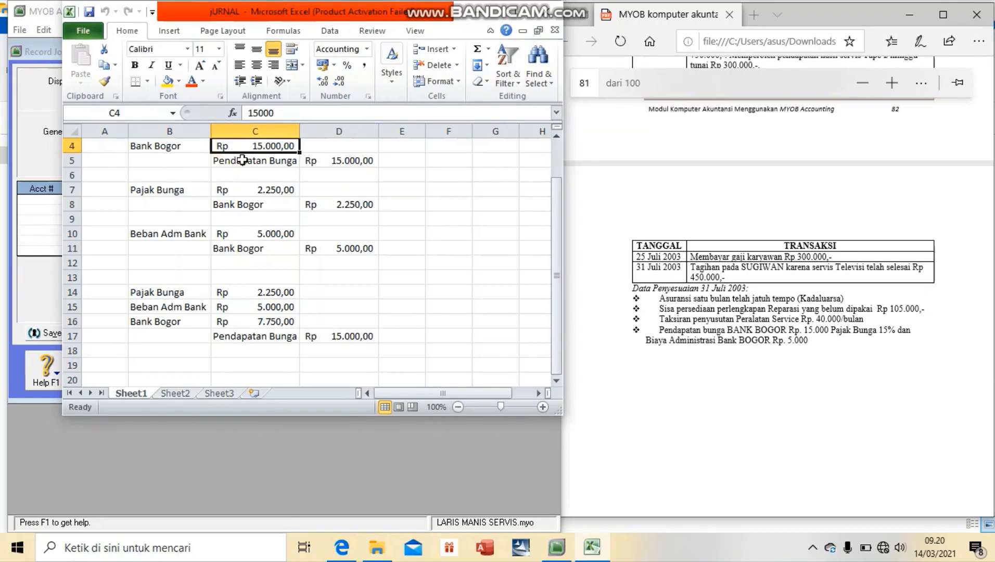
{"action": "left_click", "coordinate": [241, 159]}
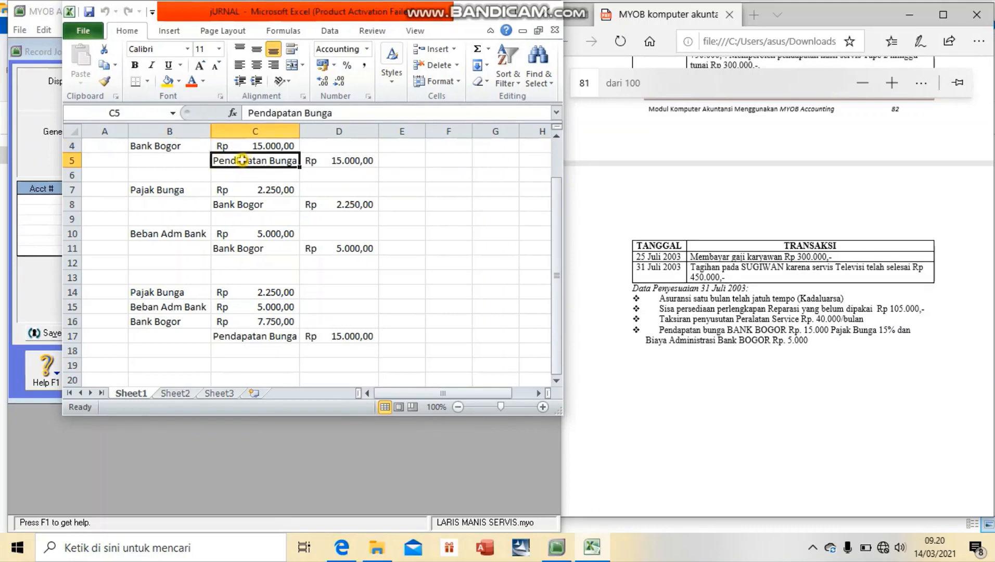
{"action": "left_click", "coordinate": [344, 163]}
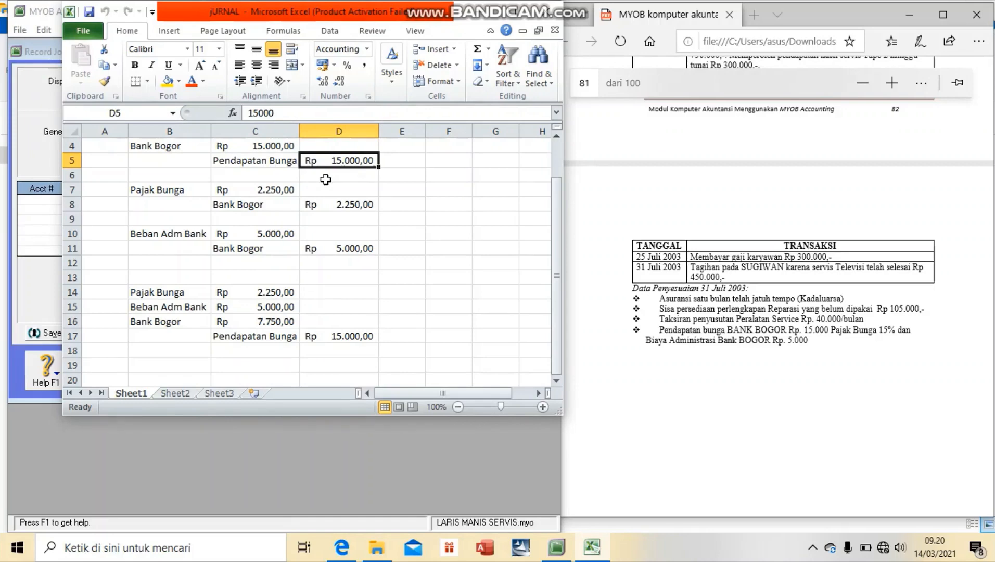
{"action": "left_click", "coordinate": [263, 193]}
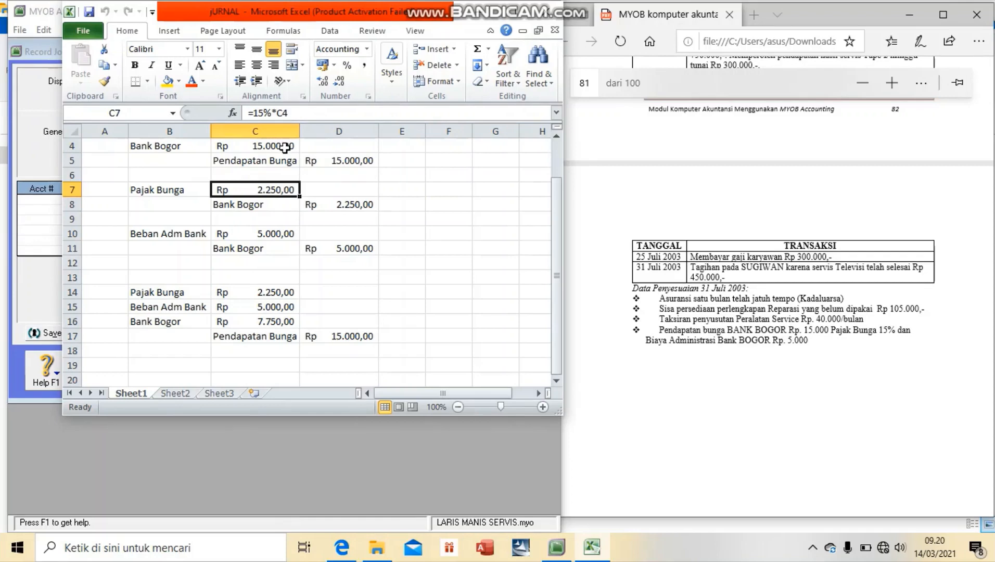
{"action": "left_click", "coordinate": [253, 235]}
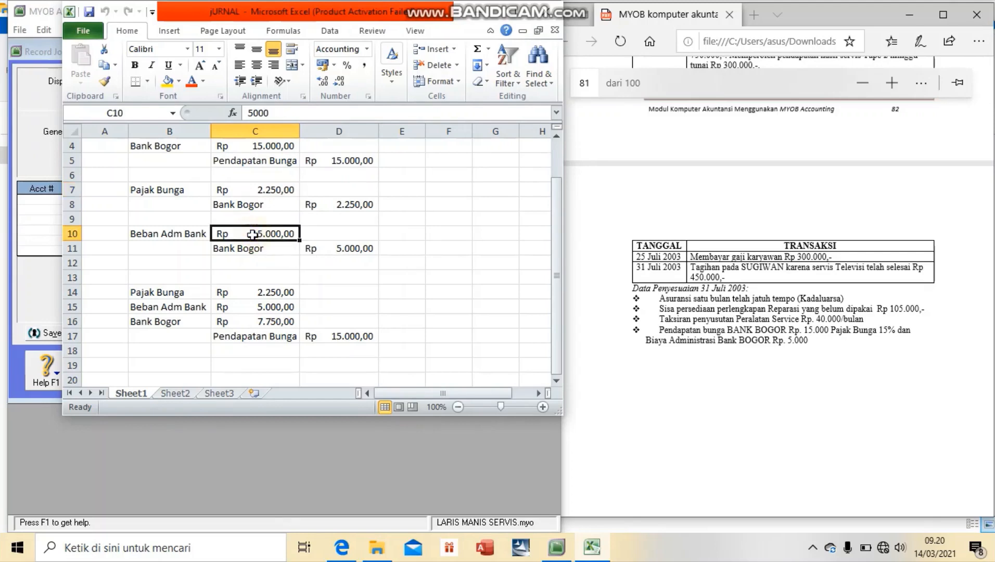
{"action": "left_click", "coordinate": [181, 237]}
{"action": "left_click", "coordinate": [242, 229]}
{"action": "left_click", "coordinate": [249, 253]}
{"action": "left_click", "coordinate": [346, 249]}
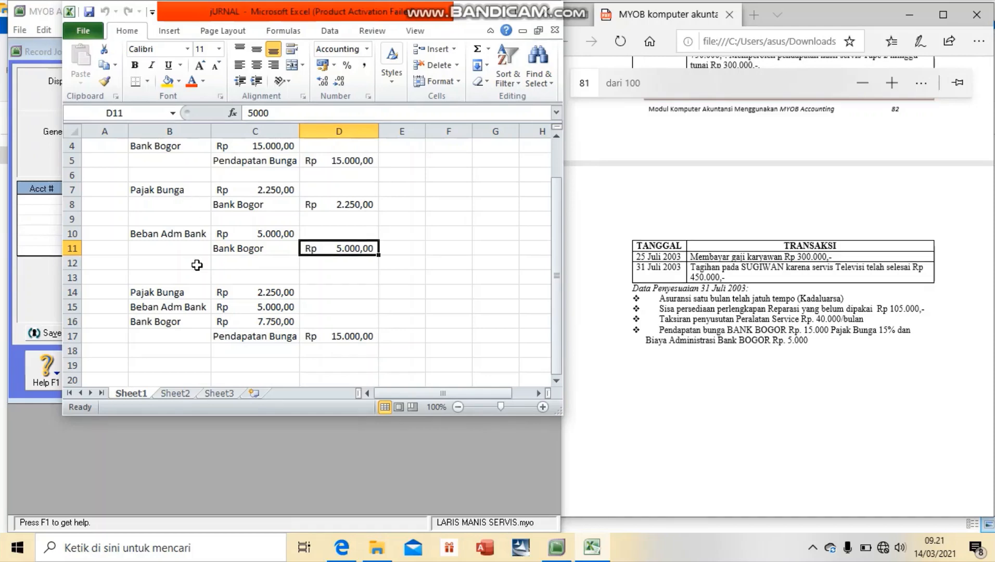
- Examine the combined entry in rows 14 to 17, comparing its accounts and amounts with the separate entries above
{"action": "left_click", "coordinate": [202, 291]}
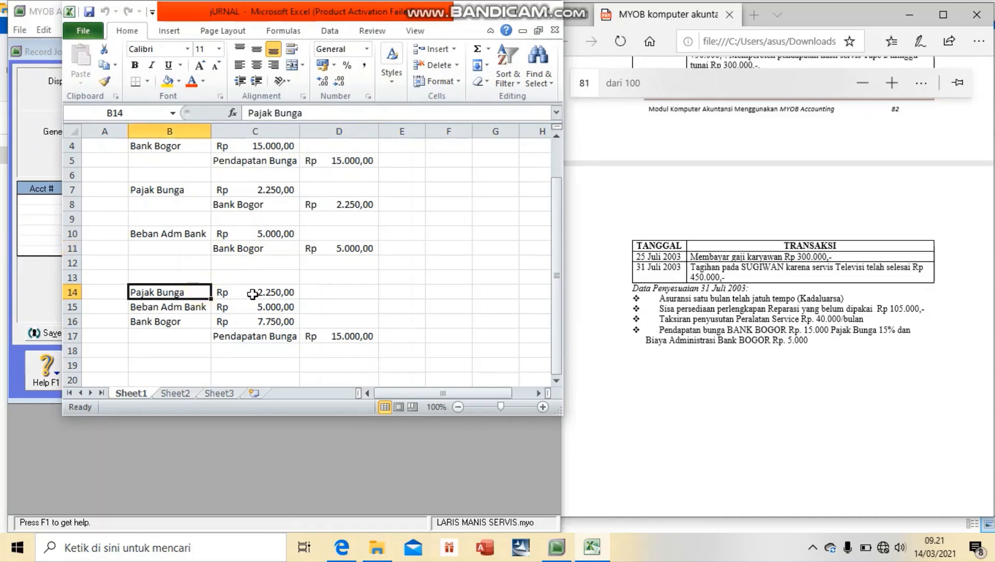
{"action": "left_click", "coordinate": [268, 293]}
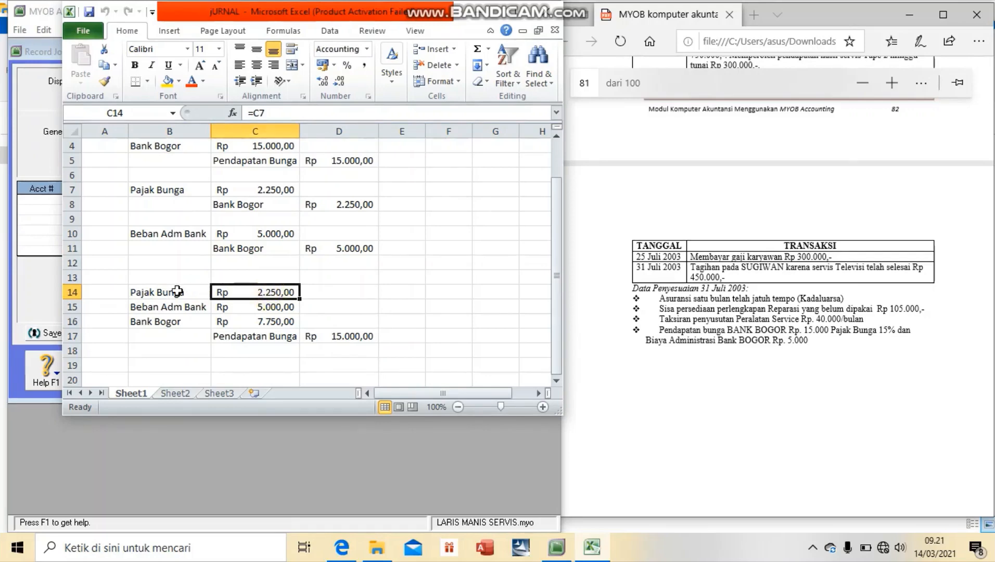
{"action": "left_click", "coordinate": [157, 293]}
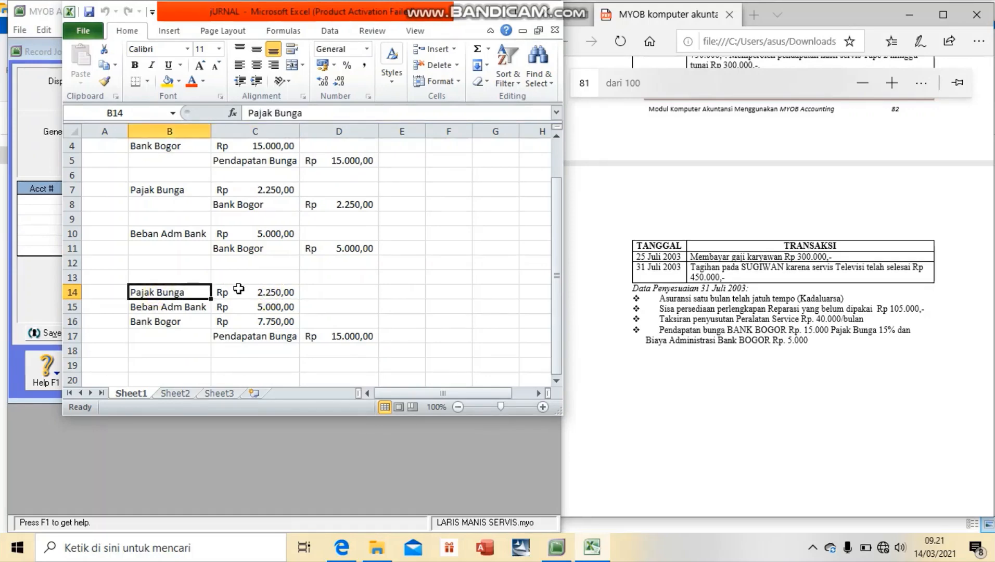
{"action": "left_click", "coordinate": [232, 292]}
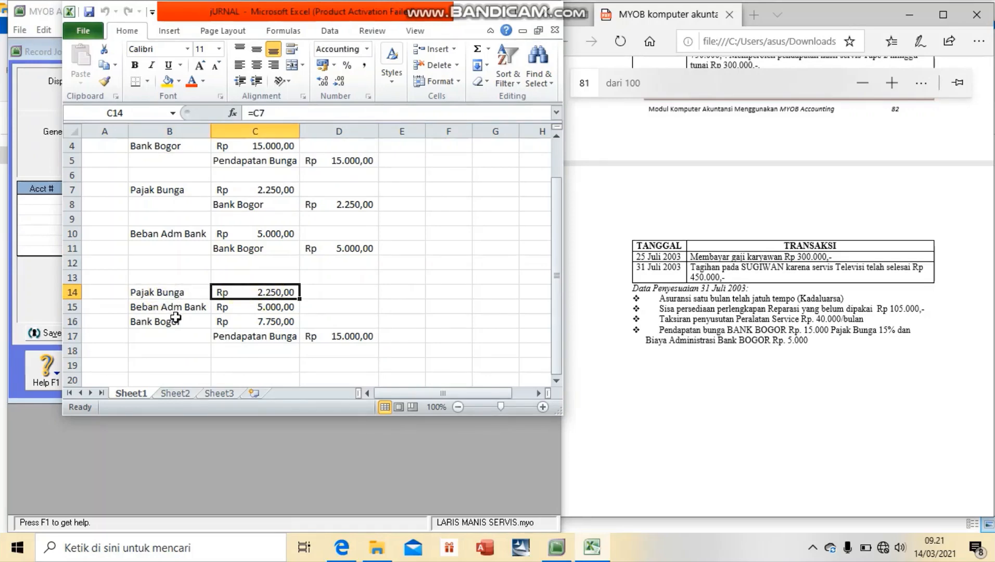
{"action": "left_click", "coordinate": [178, 313]}
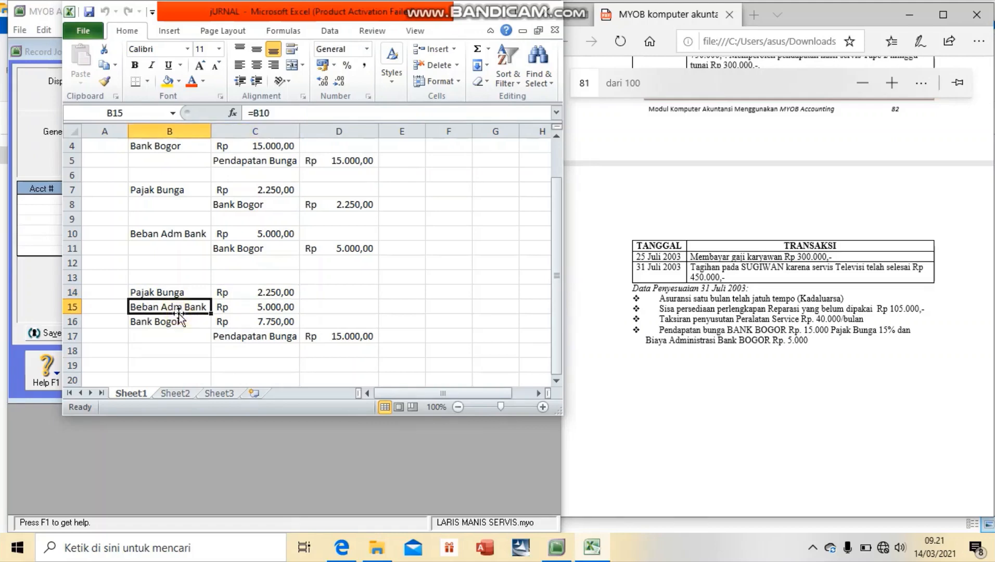
{"action": "left_click", "coordinate": [257, 306]}
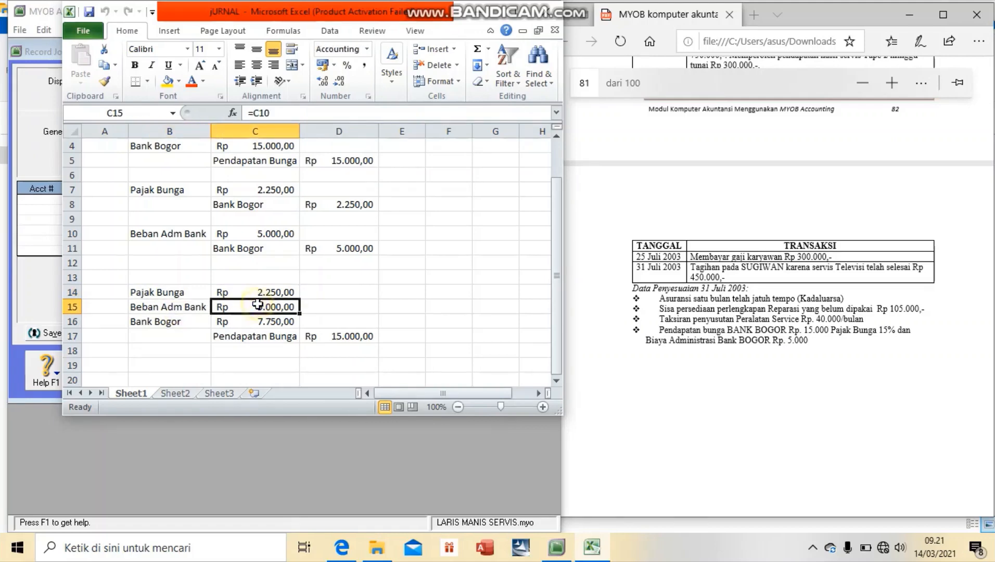
{"action": "left_click", "coordinate": [191, 326]}
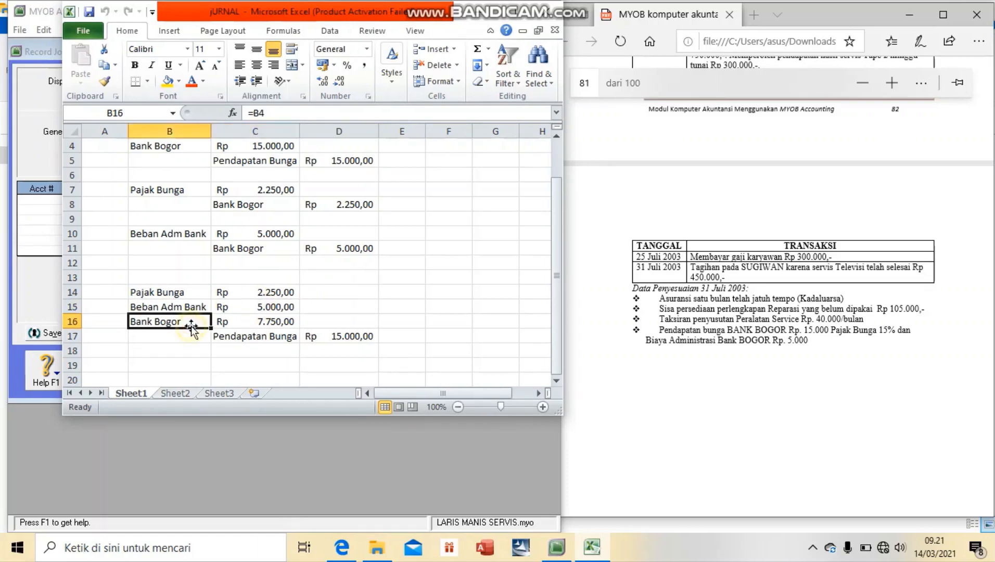
{"action": "left_click", "coordinate": [188, 147]}
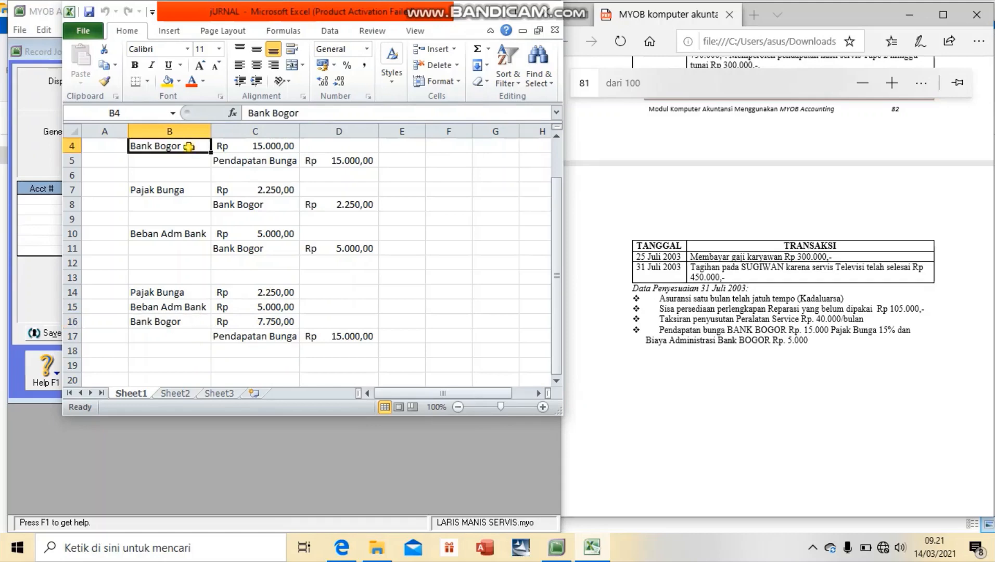
{"action": "left_click", "coordinate": [246, 205]}
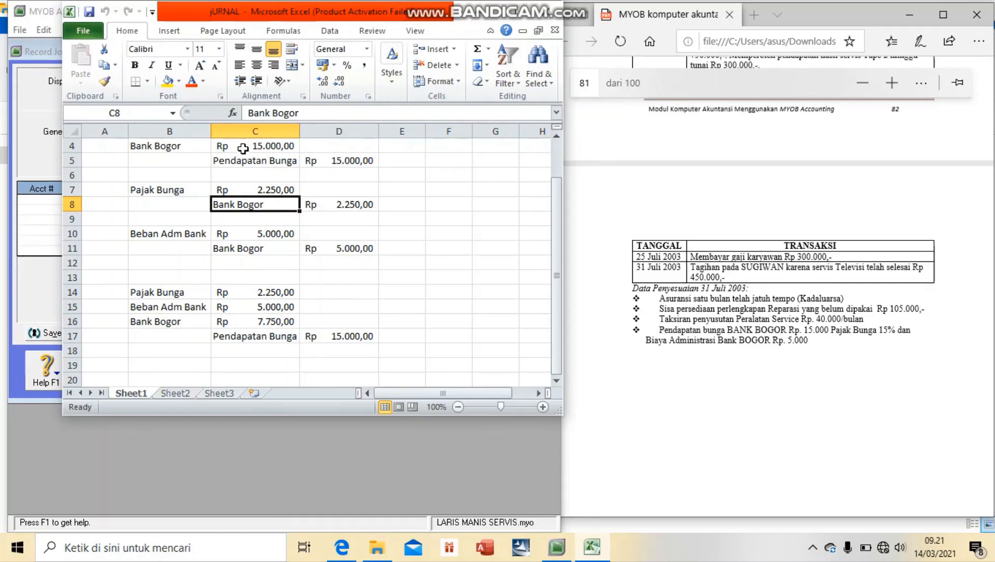
{"action": "left_click", "coordinate": [241, 146]}
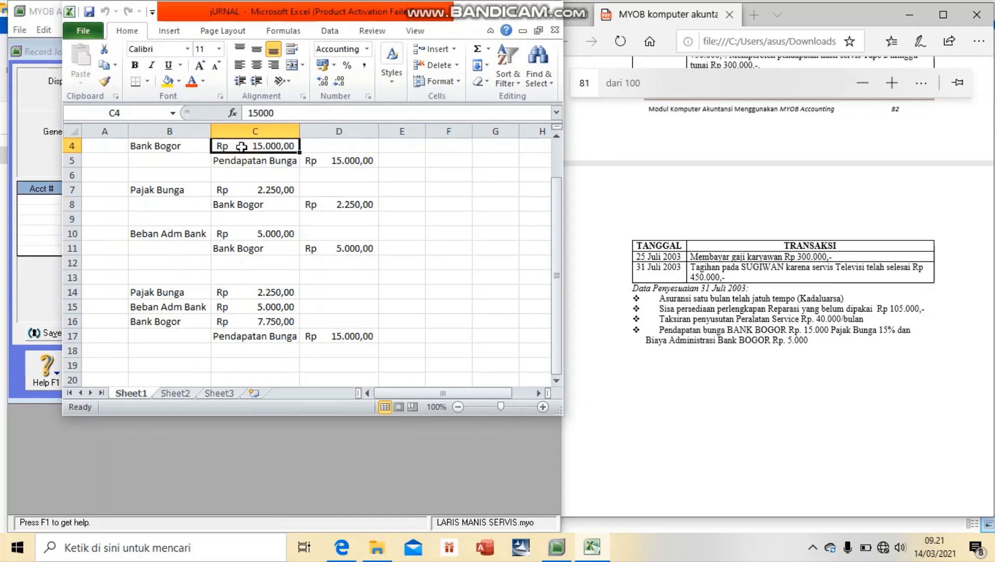
{"action": "left_click", "coordinate": [353, 209]}
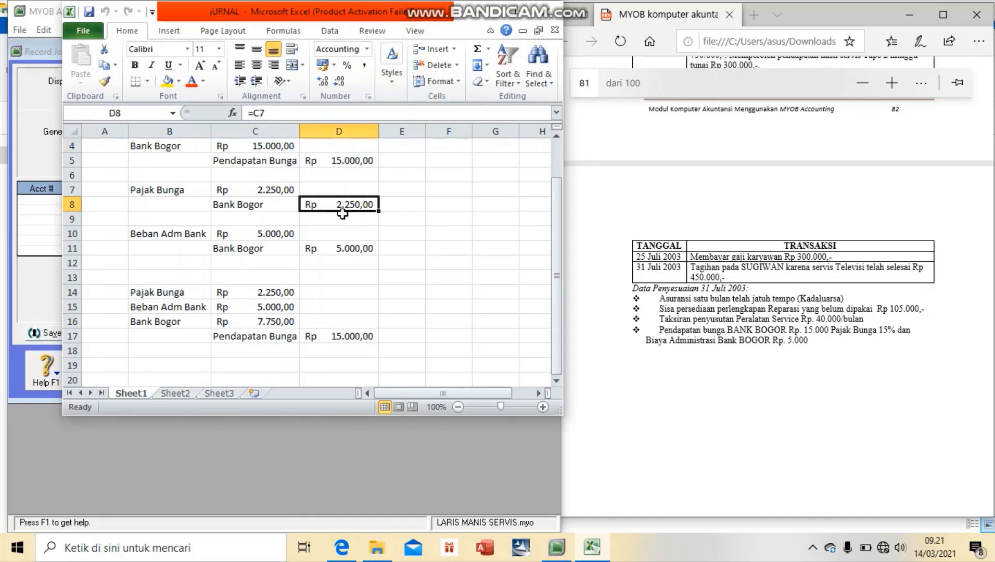
{"action": "left_click", "coordinate": [348, 247]}
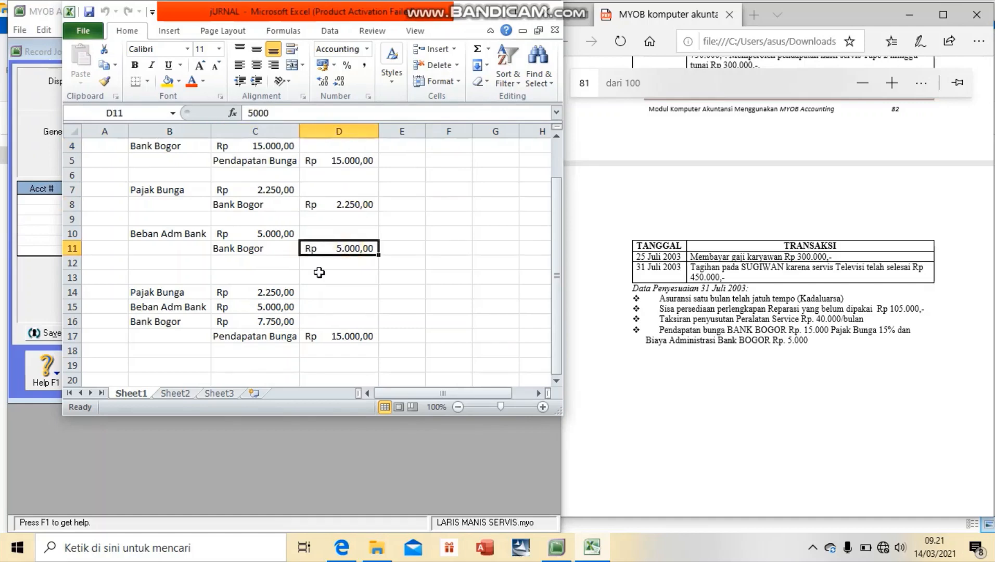
{"action": "left_click", "coordinate": [275, 321]}
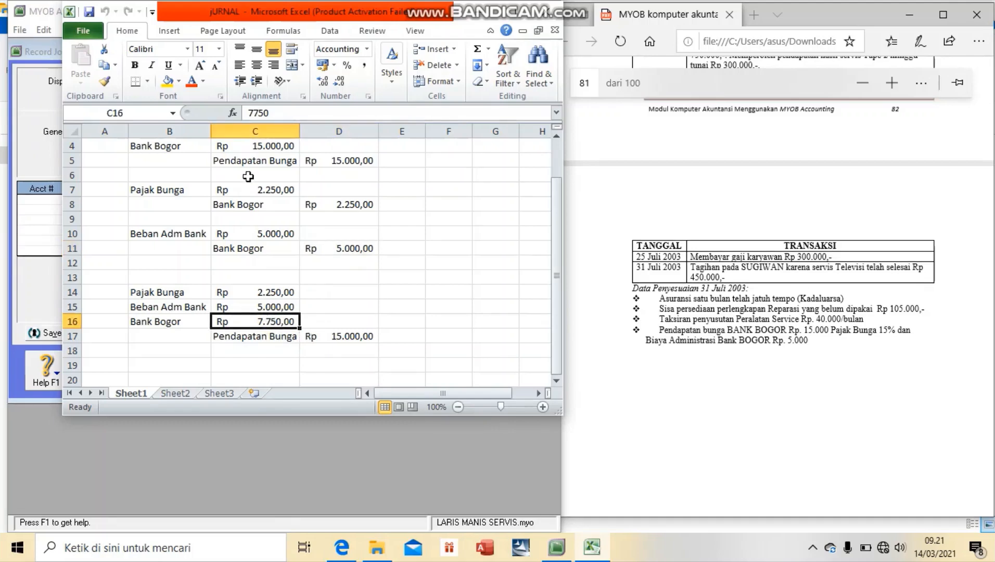
{"action": "left_click", "coordinate": [266, 160]}
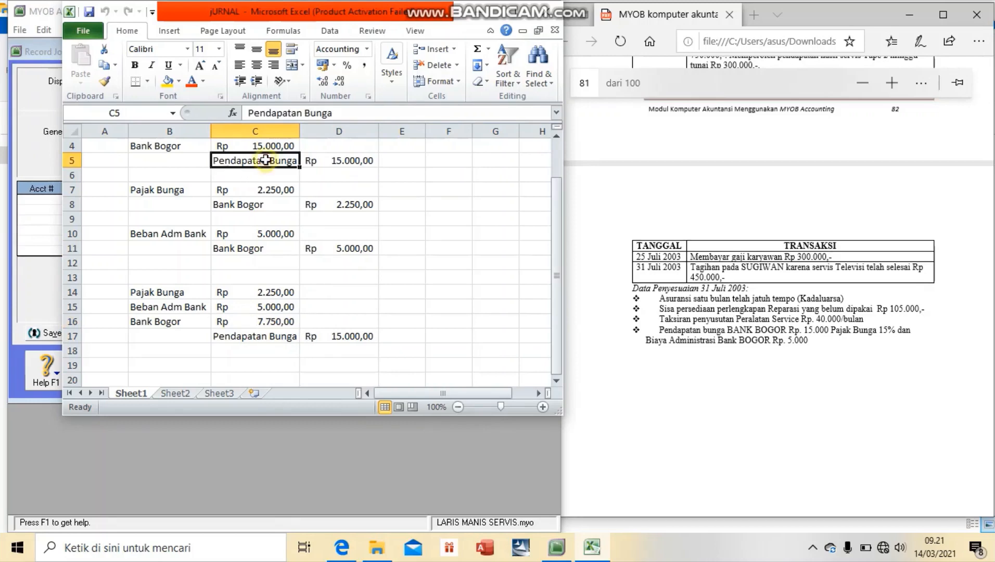
{"action": "left_click", "coordinate": [340, 162]}
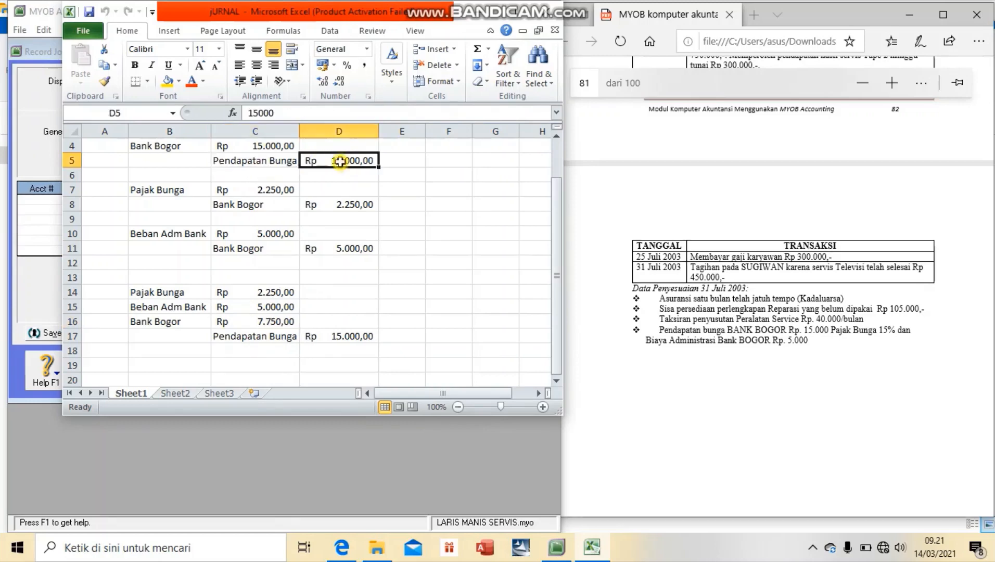
{"action": "left_click", "coordinate": [342, 336]}
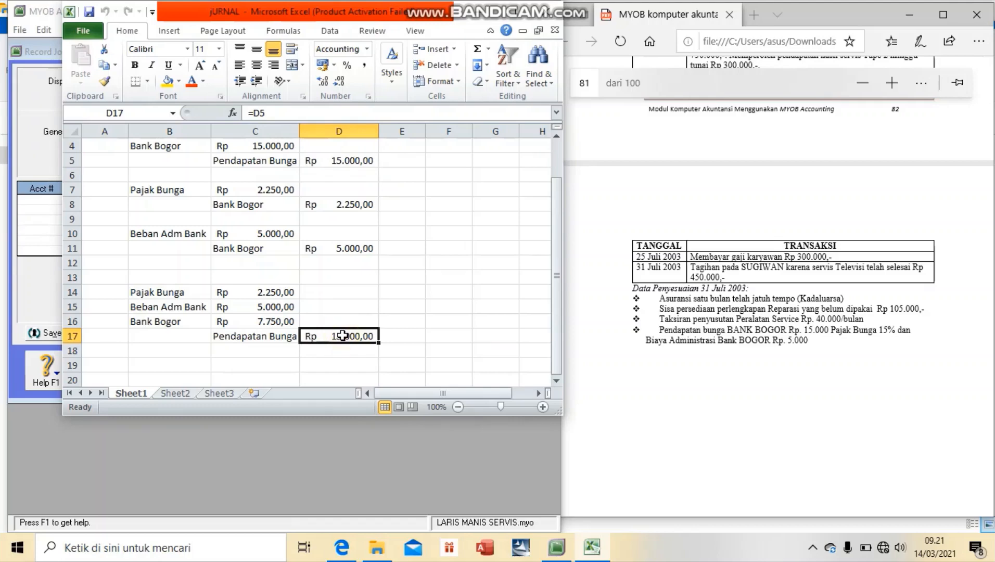
- Highlight the combined journal entry in cells B14:D17 with a yellow fill
{"action": "left_click", "coordinate": [155, 293]}
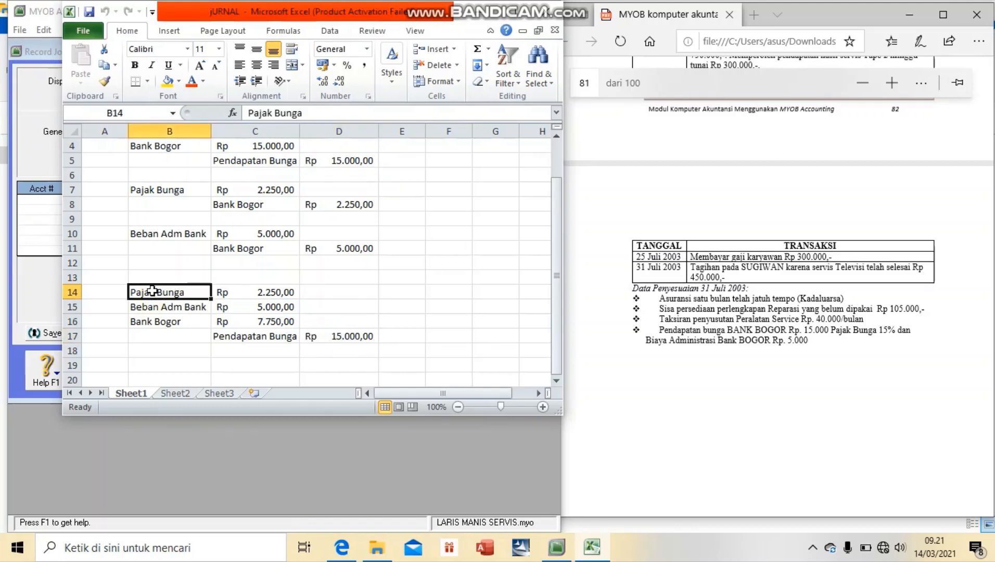
{"action": "left_click_drag", "start_coordinate": [152, 290], "coordinate": [342, 336]}
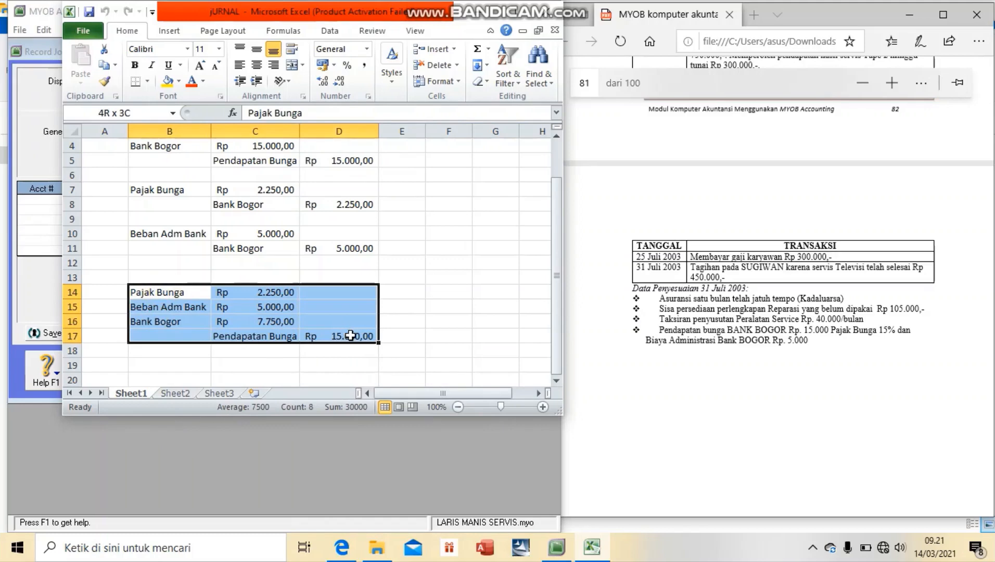
{"action": "left_click", "coordinate": [167, 82]}
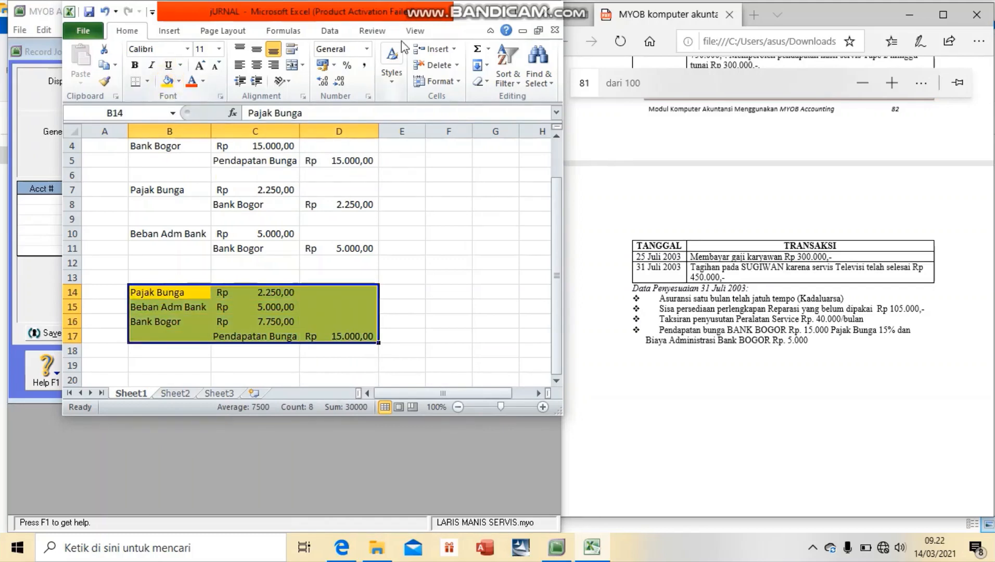
{"action": "left_click", "coordinate": [461, 235]}
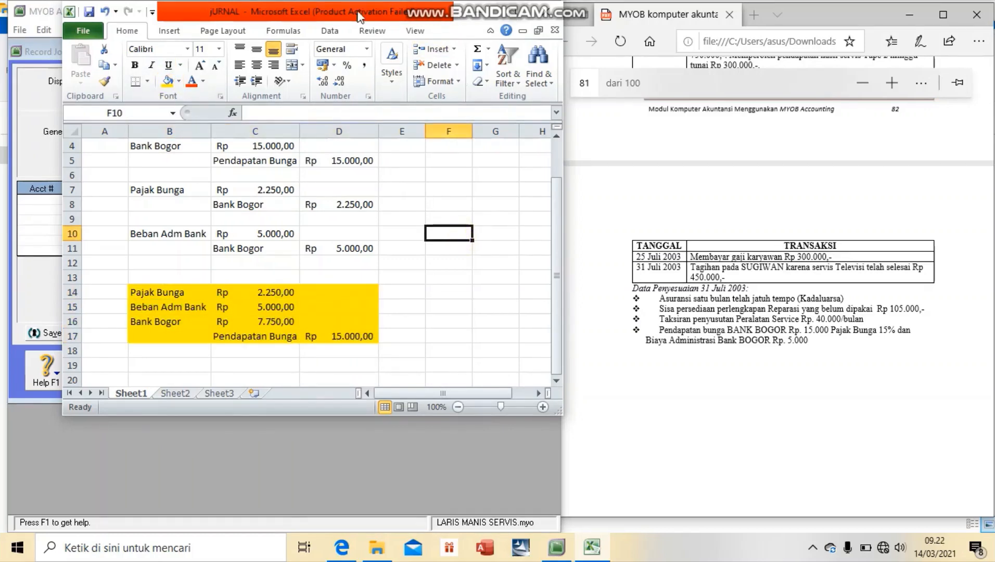
- Move the workbook off the MYOB window, number the new journal entry ADJ04 and enter the memo "Penyesuaian Bunga dan lain lain"
{"action": "left_click_drag", "start_coordinate": [344, 9], "coordinate": [828, 8]}
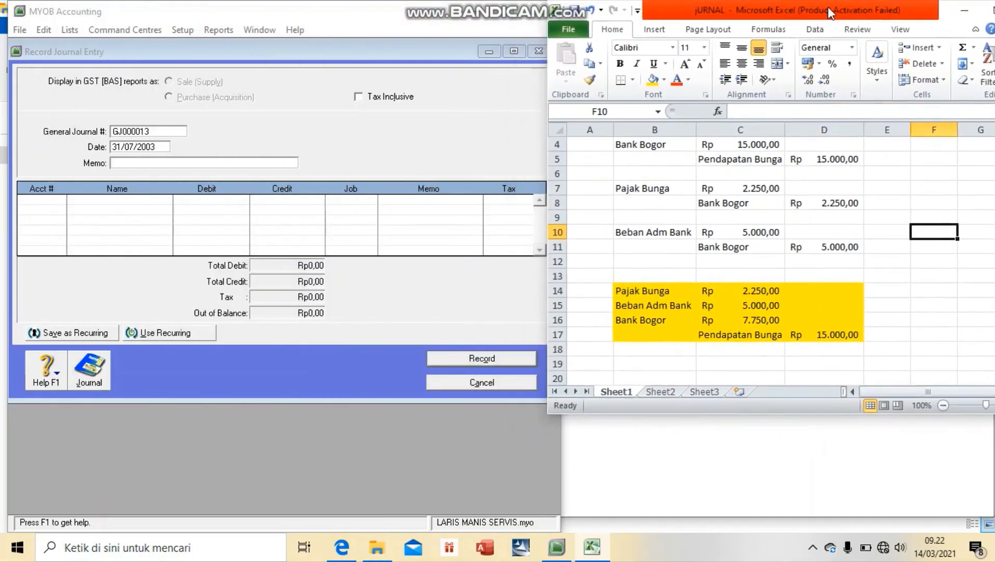
{"action": "left_click", "coordinate": [150, 132]}
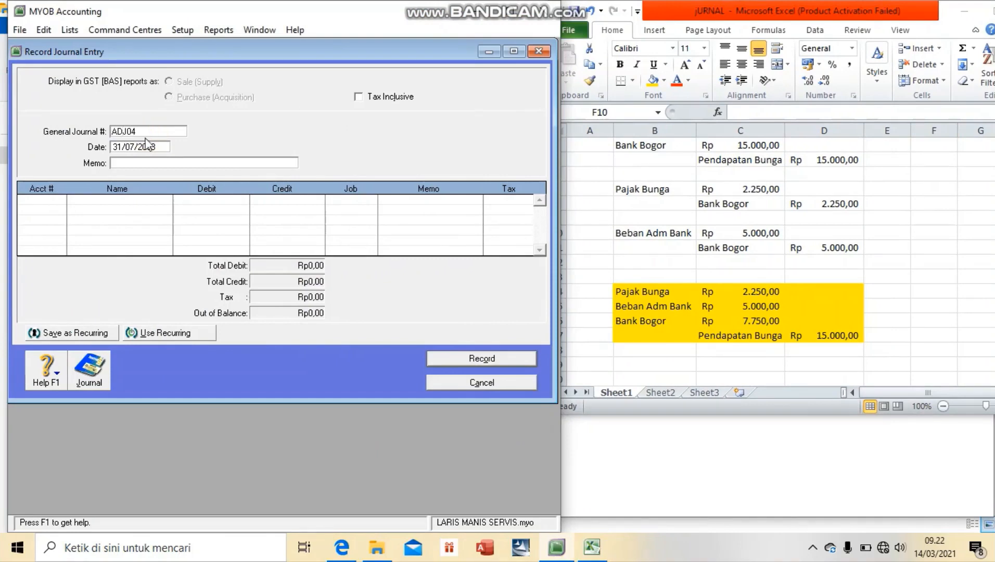
{"action": "left_click", "coordinate": [124, 163]}
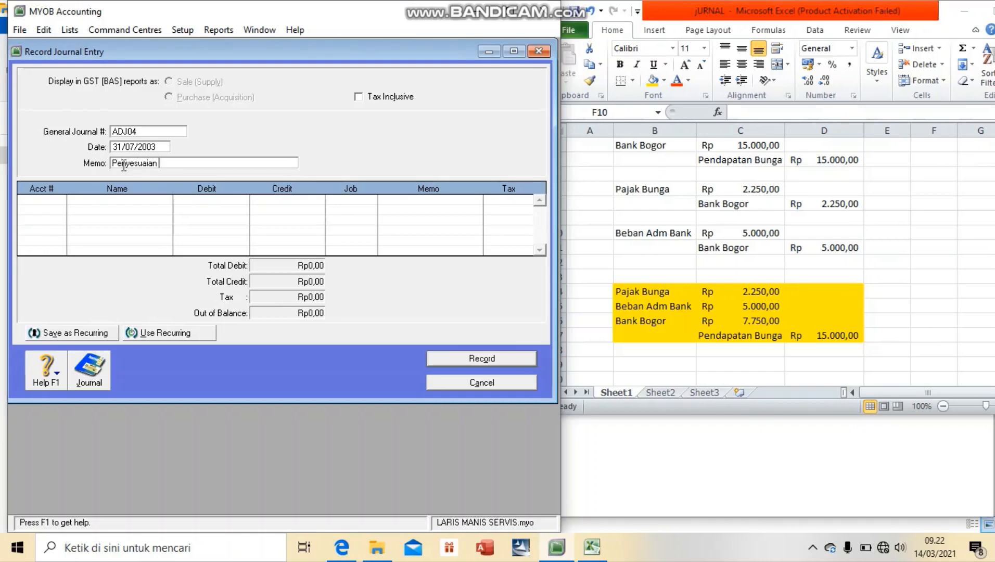
{"action": "type", "text": "ga dan lain lain"}
- Add account 9-2000 Pajak Bunga Bank to the first line of journal entry ADJ04
{"action": "left_click", "coordinate": [36, 201]}
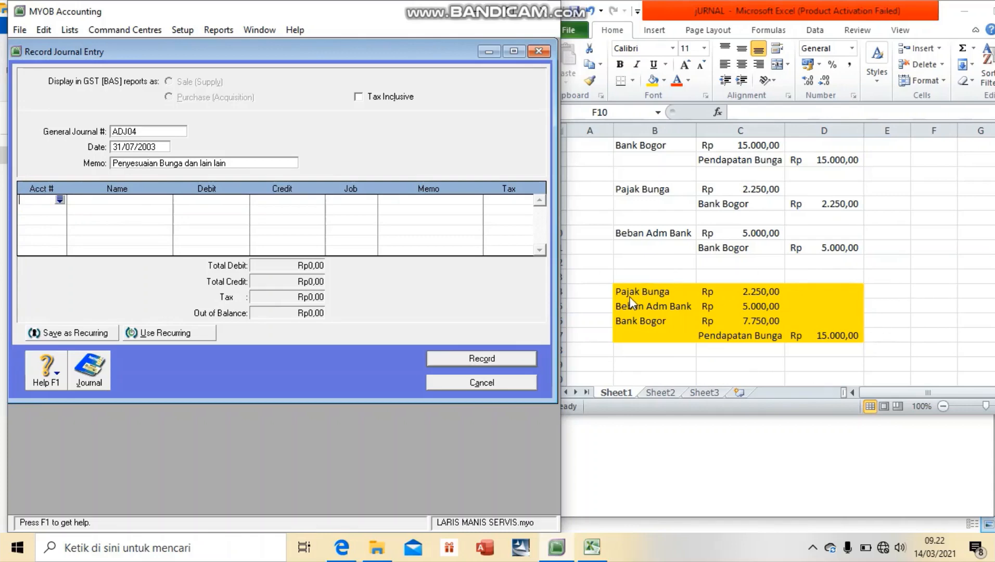
{"action": "left_click", "coordinate": [60, 200]}
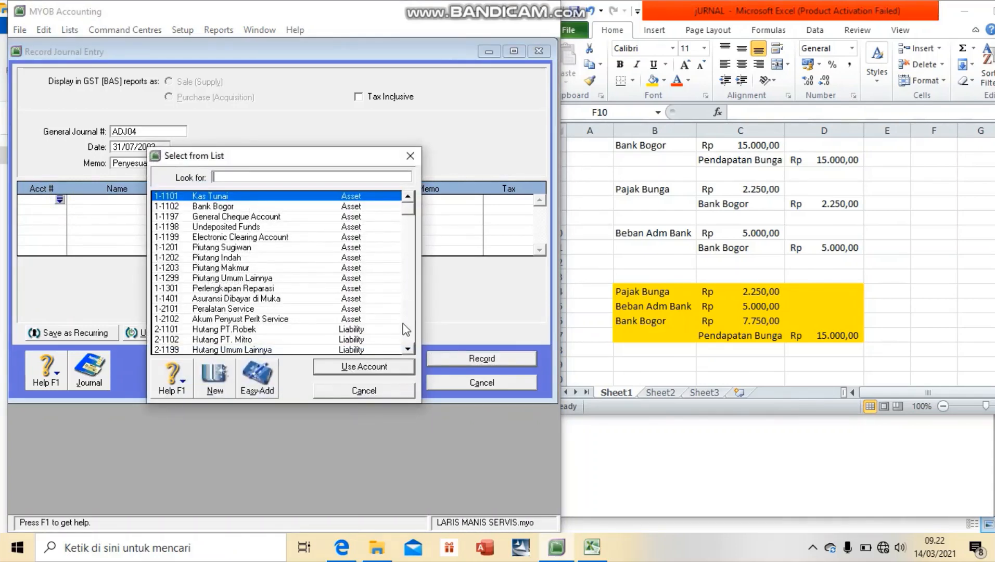
{"action": "left_click", "coordinate": [406, 329]}
{"action": "left_click", "coordinate": [407, 329]}
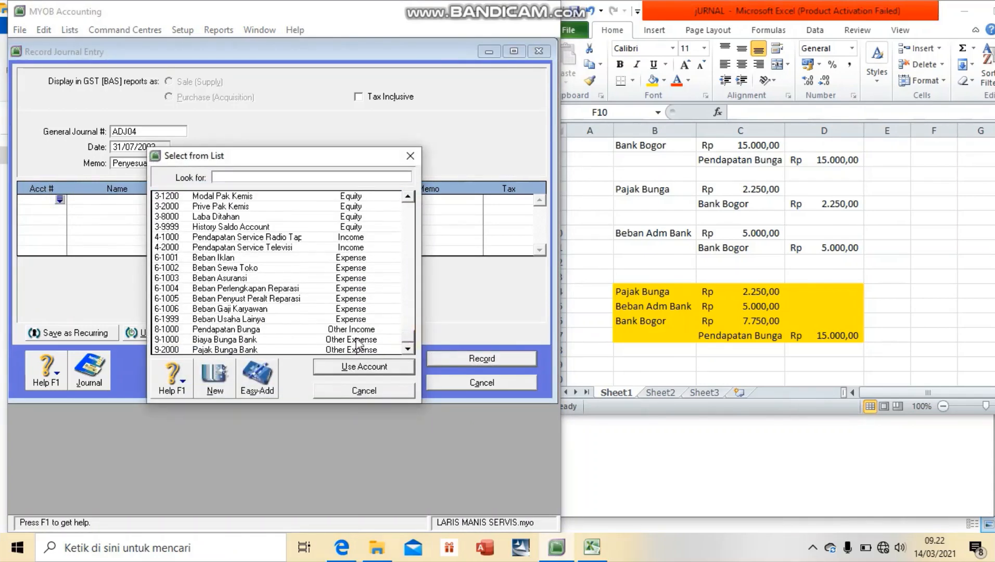
{"action": "left_click", "coordinate": [258, 350]}
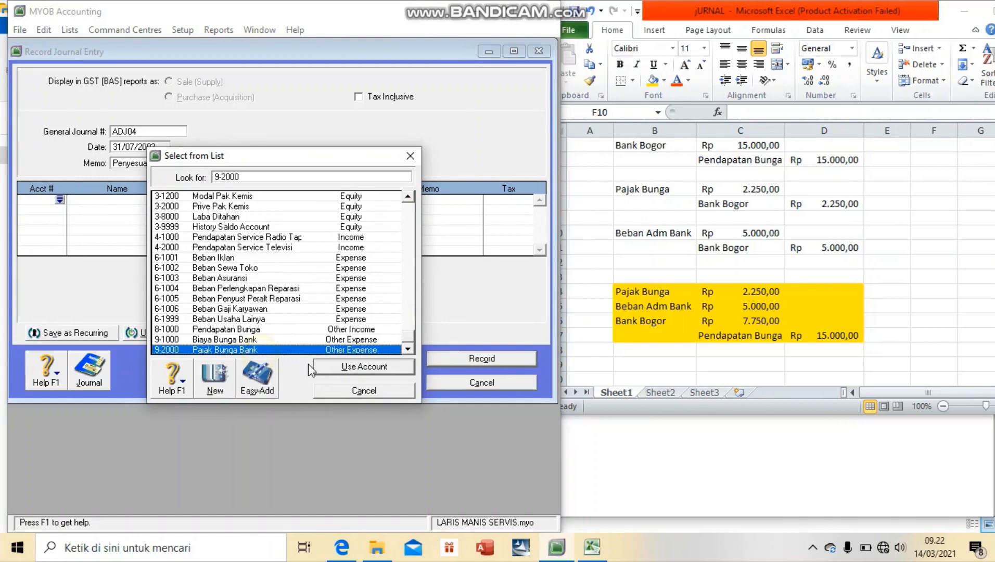
{"action": "left_click", "coordinate": [357, 368]}
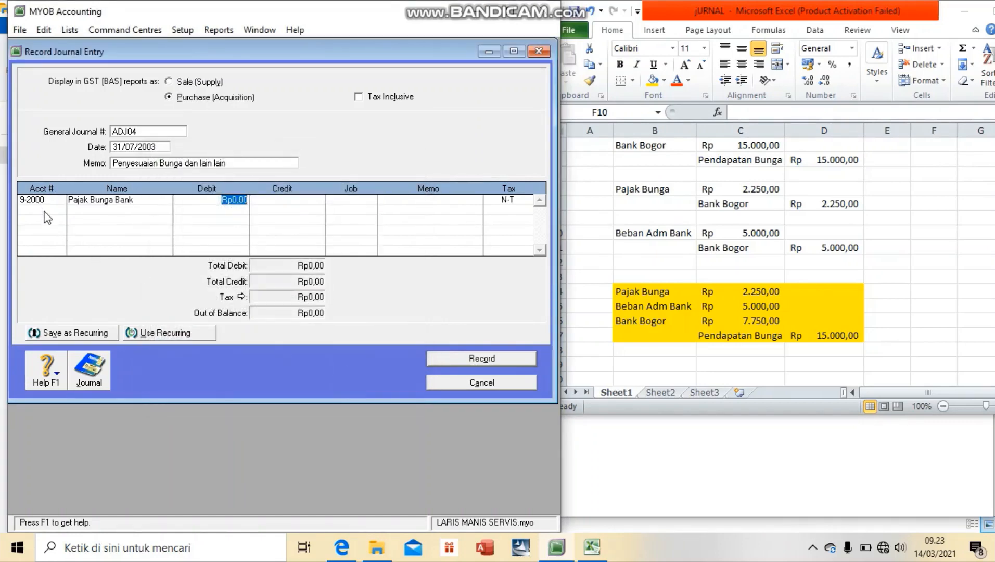
- Add account 6-1999 Beban Usaha Lainya to the second line of the journal entry
{"action": "left_click", "coordinate": [47, 217]}
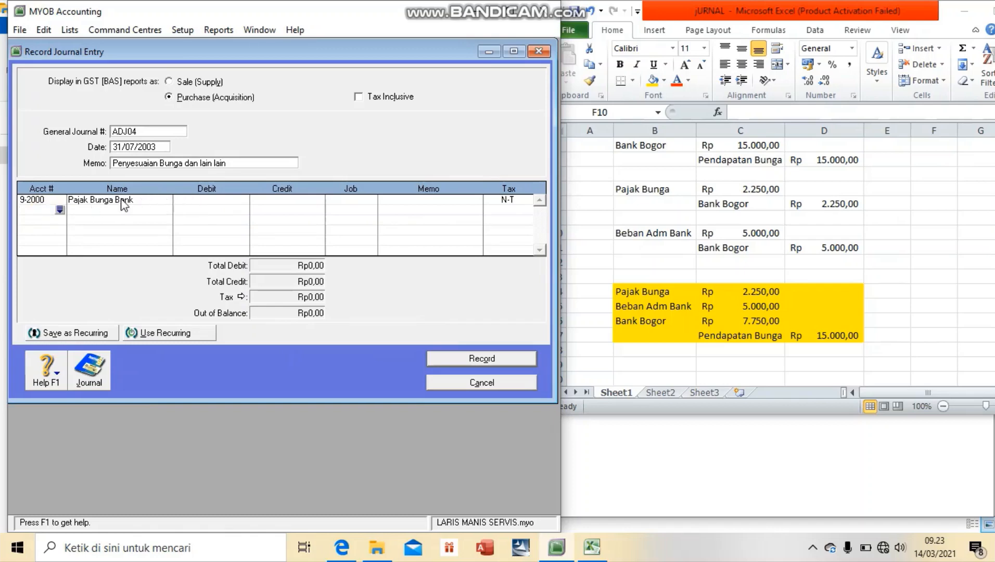
{"action": "left_click", "coordinate": [60, 209]}
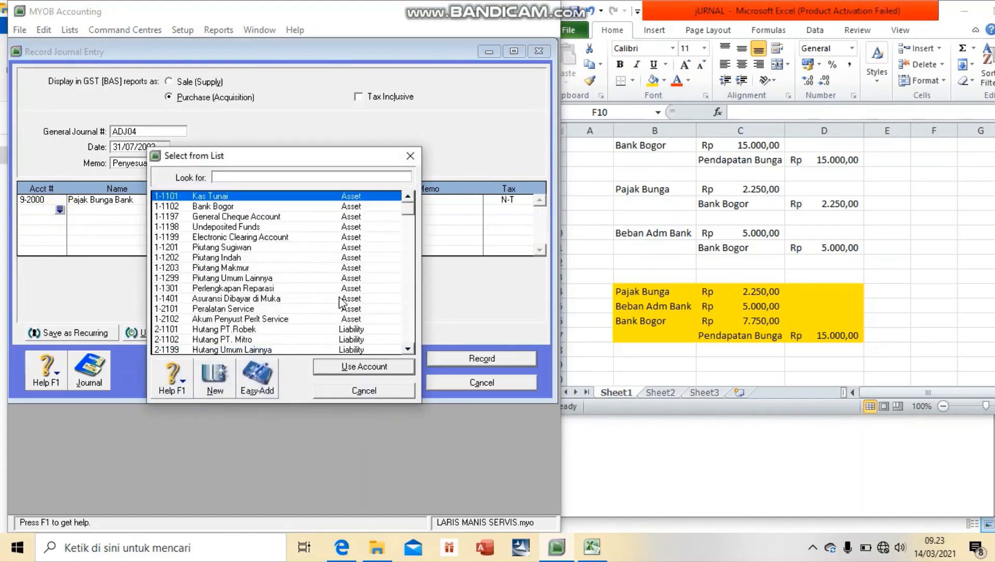
{"action": "left_click", "coordinate": [409, 327]}
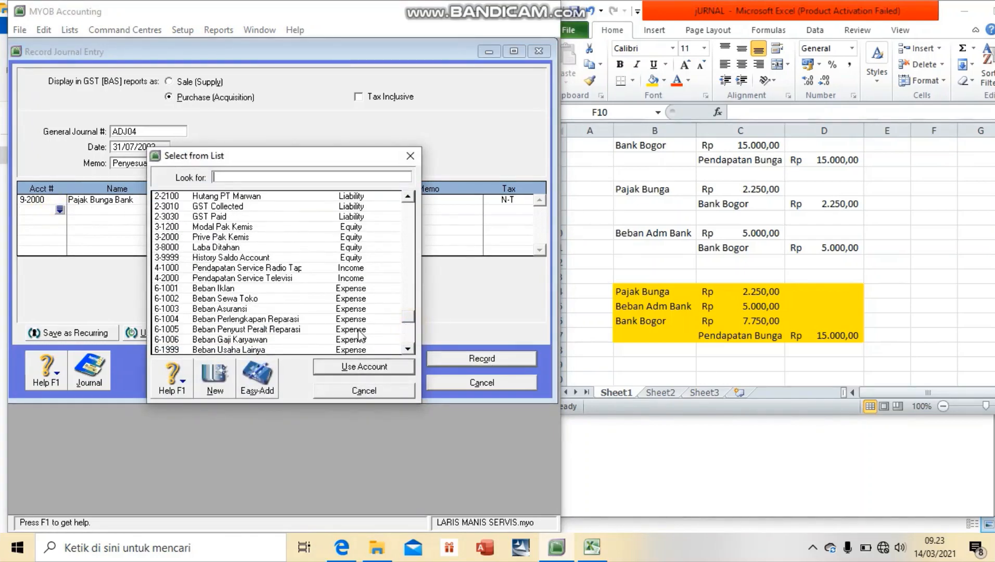
{"action": "left_click", "coordinate": [248, 350]}
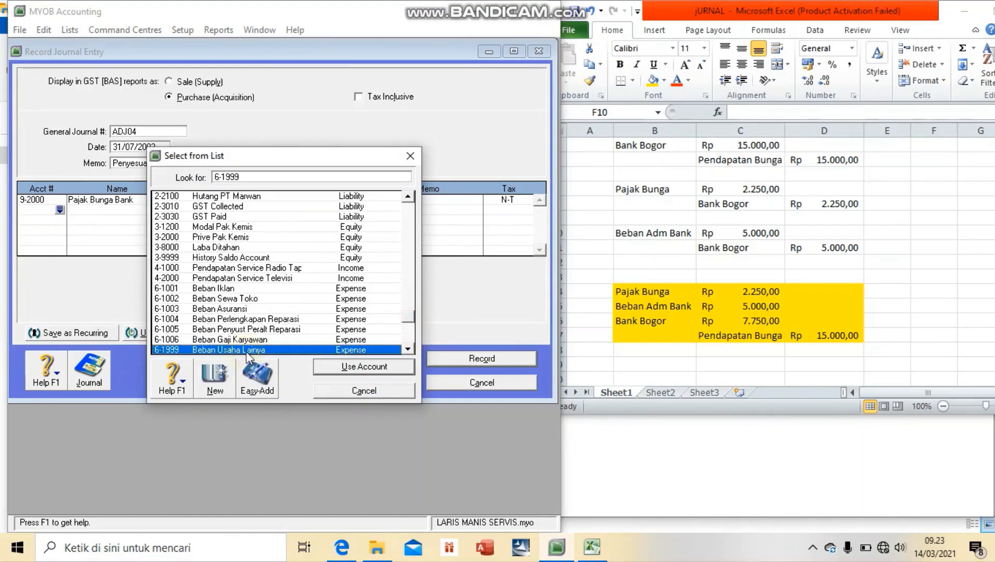
{"action": "left_click", "coordinate": [377, 366]}
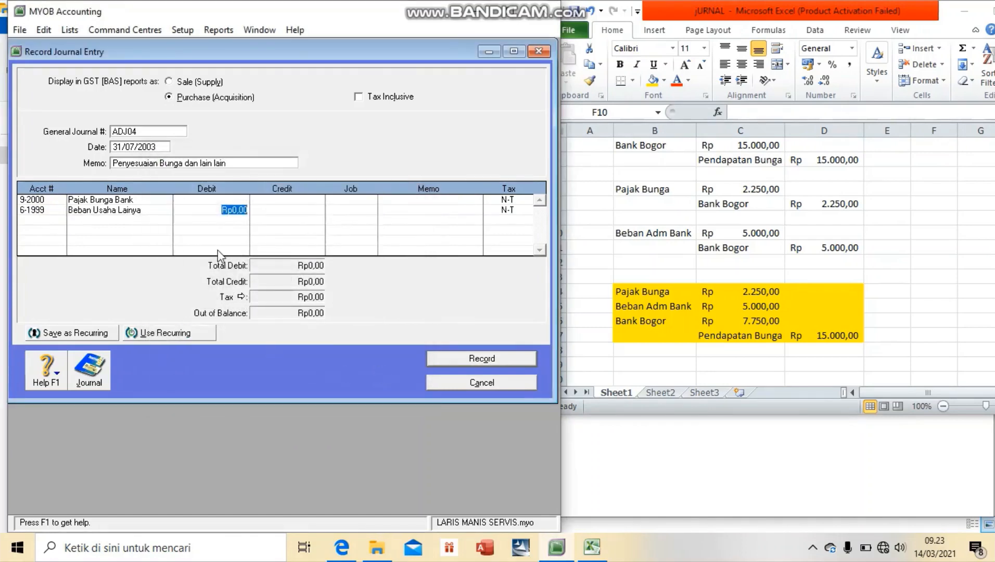
- Add account 1-1102 Bank Bogor to the third line of the journal entry
{"action": "left_click", "coordinate": [43, 220]}
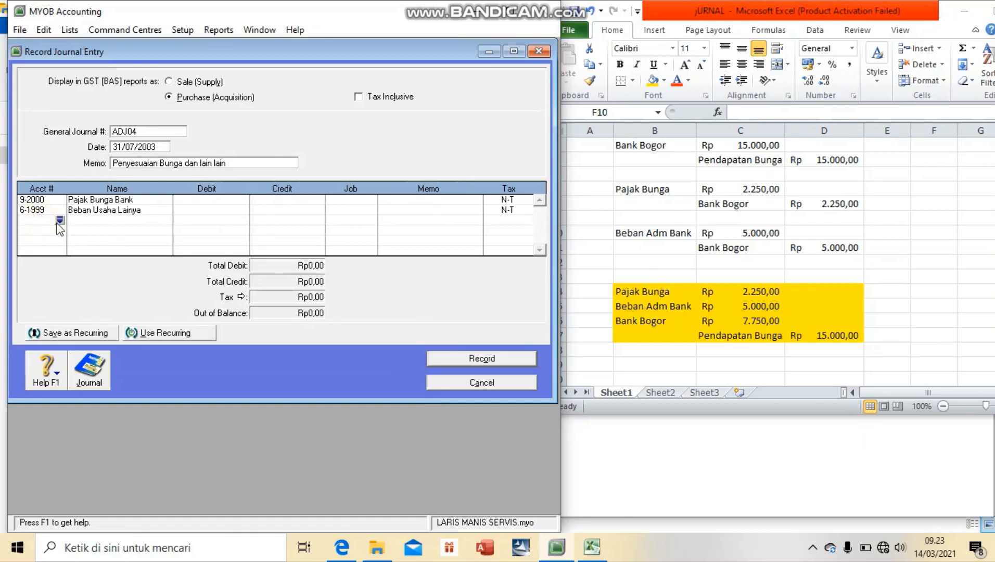
{"action": "left_click", "coordinate": [60, 221]}
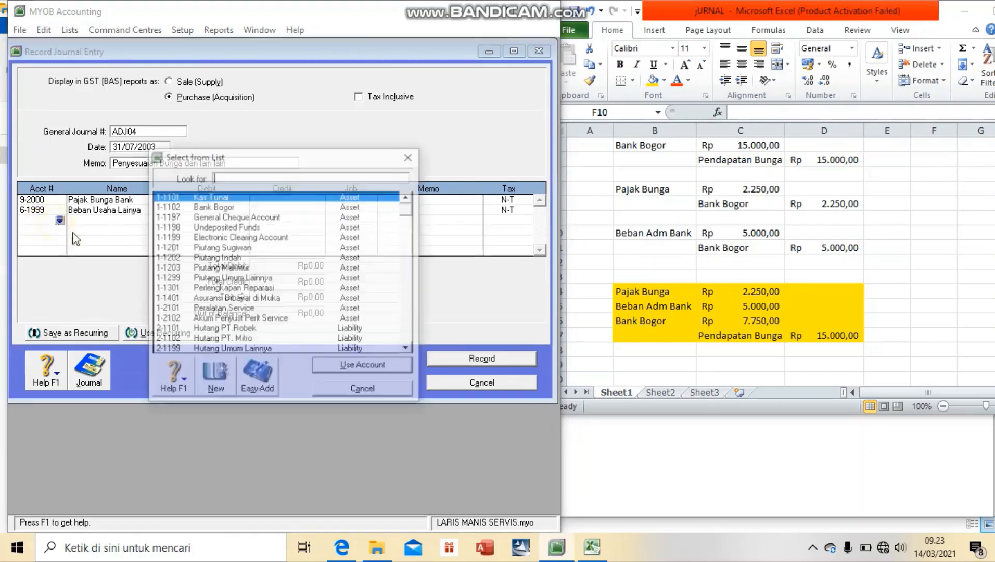
{"action": "left_click", "coordinate": [254, 207]}
{"action": "left_click", "coordinate": [361, 368]}
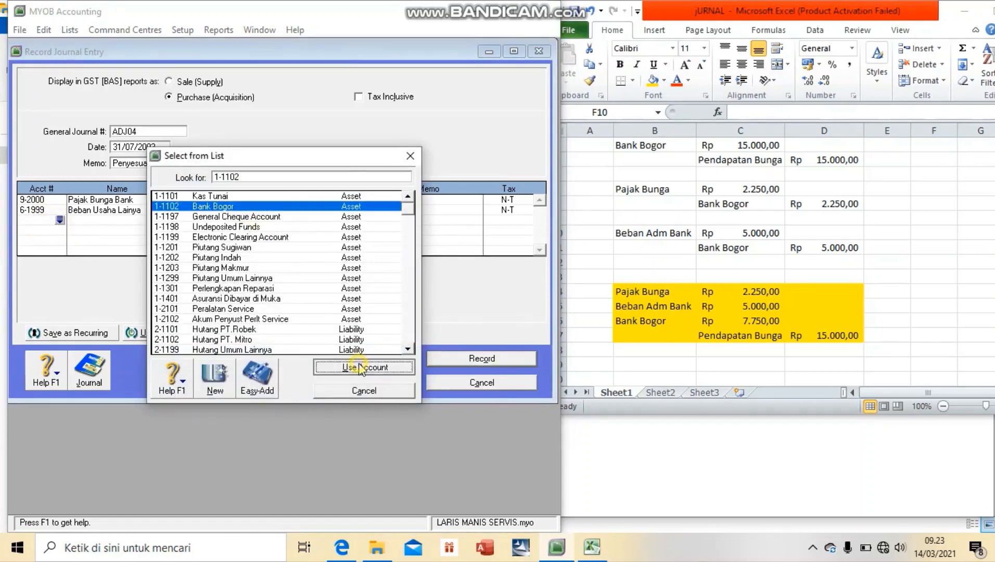
- Enter debits of Rp2.250 for Pajak Bunga Bank and Rp5.000 for Beban Usaha Lainya
{"action": "left_click", "coordinate": [216, 201]}
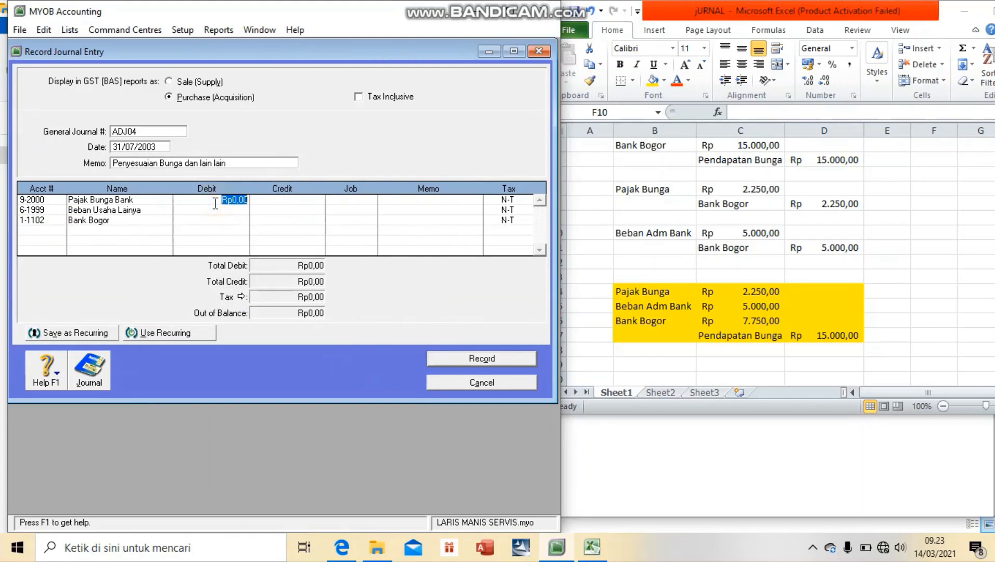
{"action": "type", "text": "2.250"}
{"action": "key", "text": "Return"}
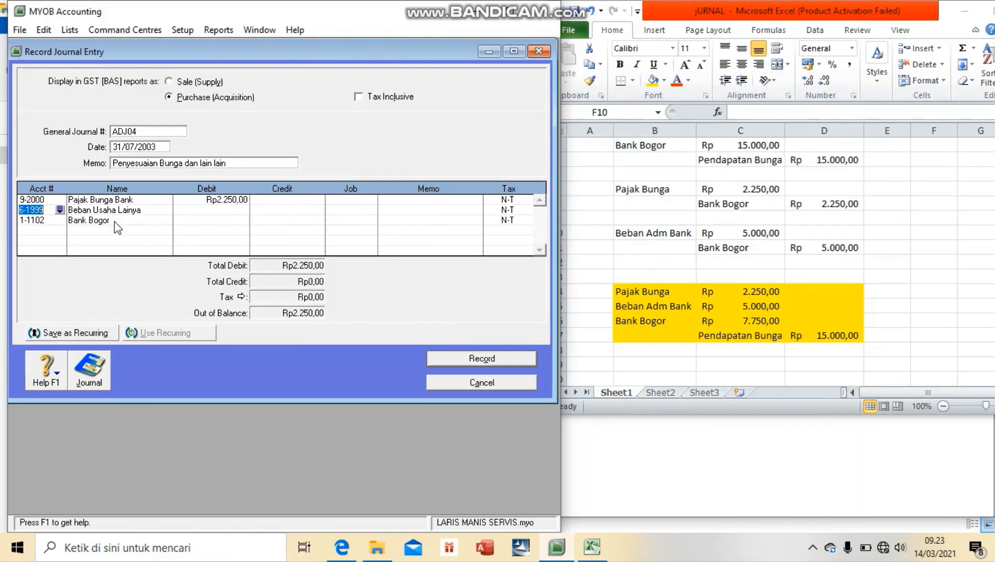
{"action": "left_click", "coordinate": [60, 210]}
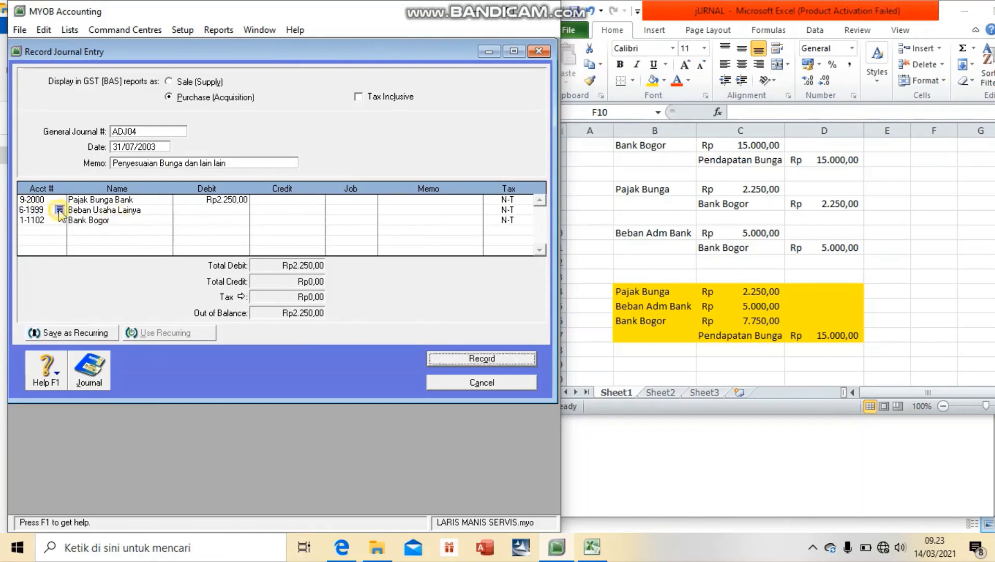
{"action": "left_click", "coordinate": [379, 367]}
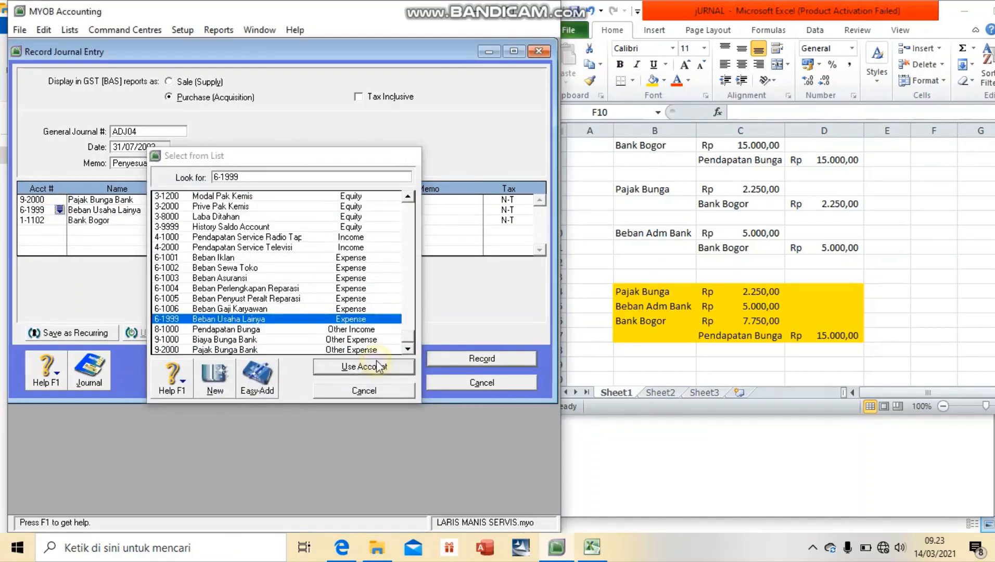
{"action": "left_click", "coordinate": [238, 215]}
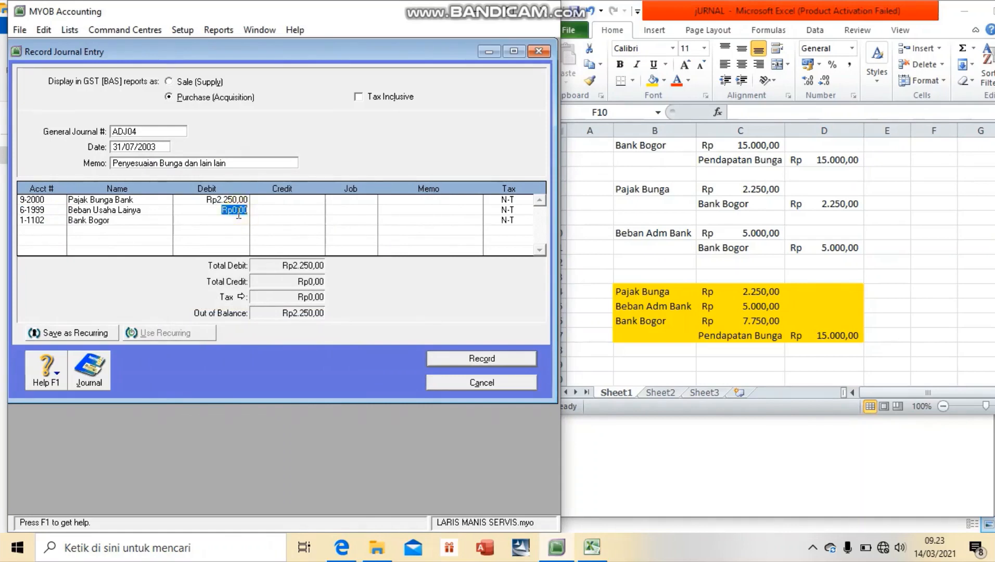
{"action": "key", "text": "BackSpace"}
{"action": "type", "text": "5000"}
{"action": "key", "text": "Tab"}
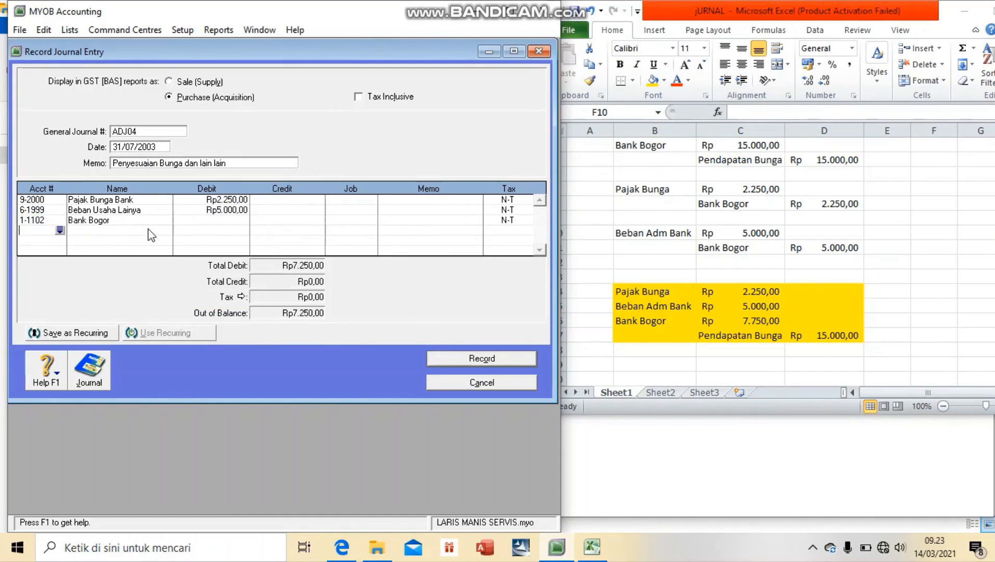
- Enter a debit of Rp7.750 for Bank Bogor
{"action": "left_click", "coordinate": [205, 221]}
{"action": "type", "text": "7750"}
{"action": "key", "text": "Tab"}
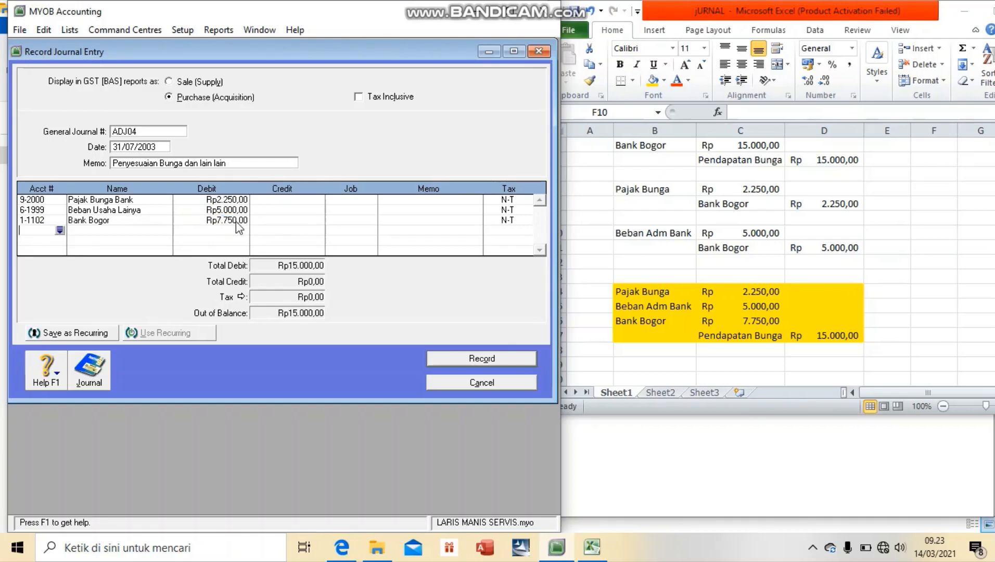
- Add account 8-1000 Pendapatan Bunga on the fourth line with a credit of Rp15.000 and record the journal entry
{"action": "left_click", "coordinate": [59, 232]}
{"action": "left_click", "coordinate": [60, 231]}
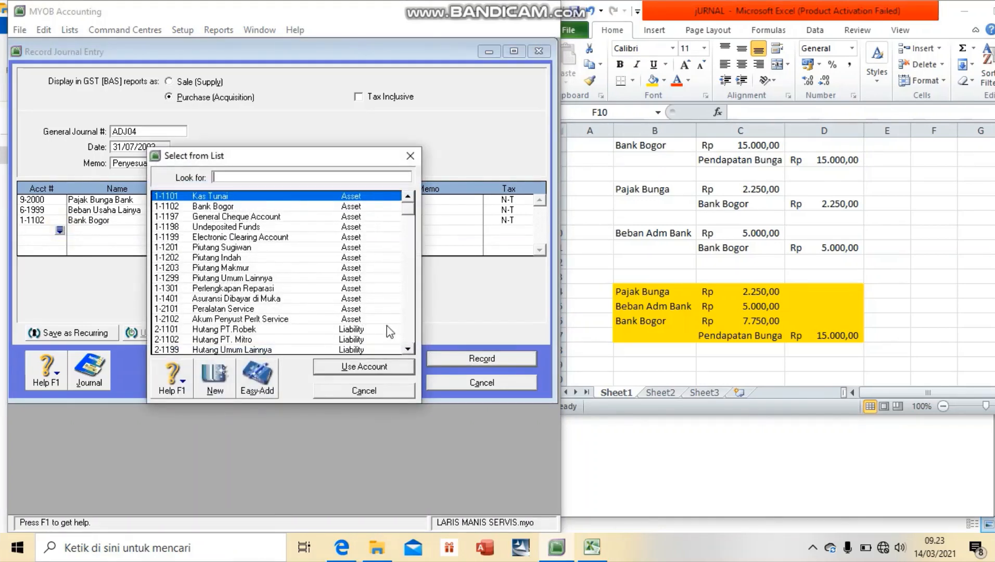
{"action": "scroll", "coordinate": [408, 336], "scroll_direction": "down", "scroll_amount": 5}
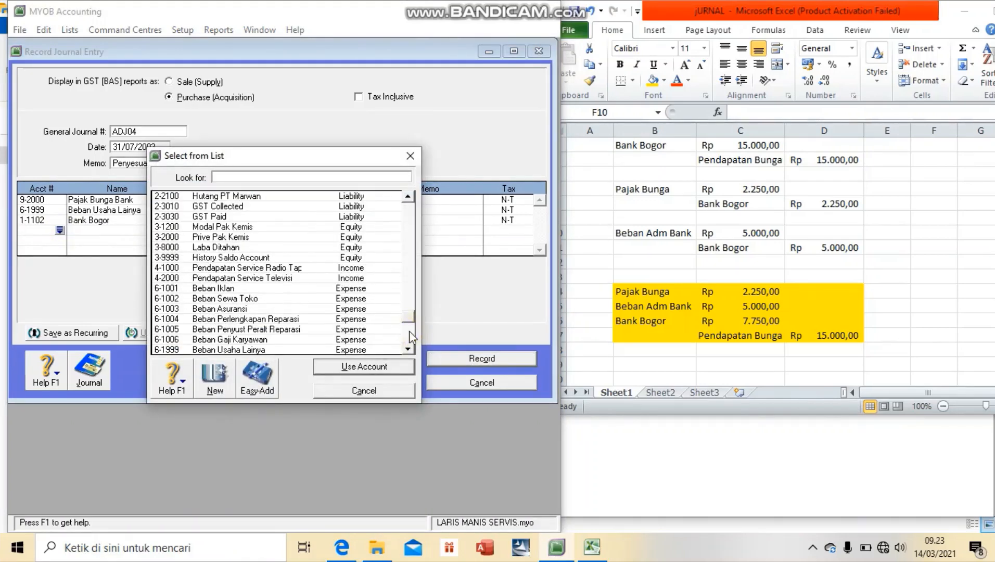
{"action": "scroll", "coordinate": [409, 343], "scroll_direction": "down", "scroll_amount": 1}
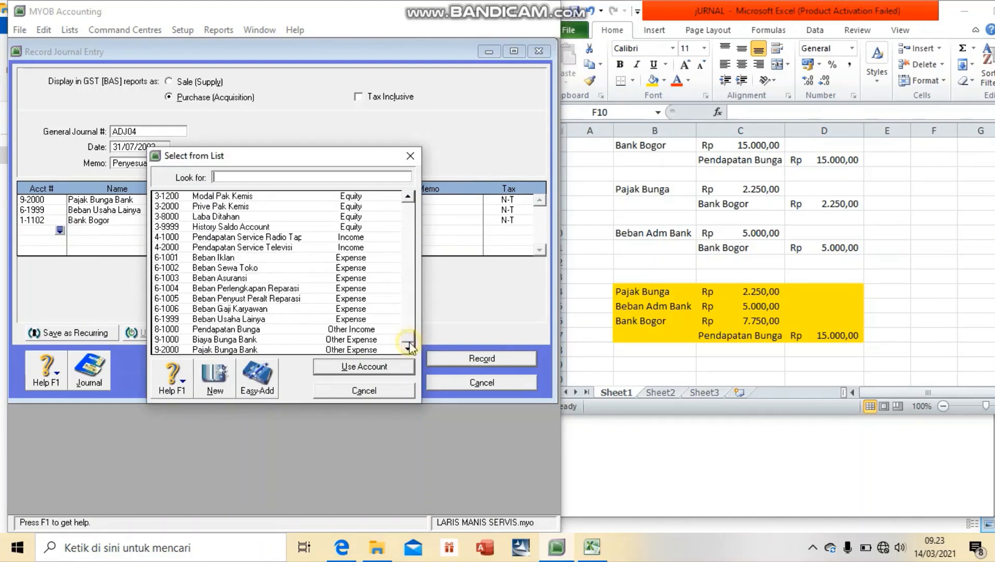
{"action": "left_click", "coordinate": [313, 330]}
{"action": "left_click", "coordinate": [345, 368]}
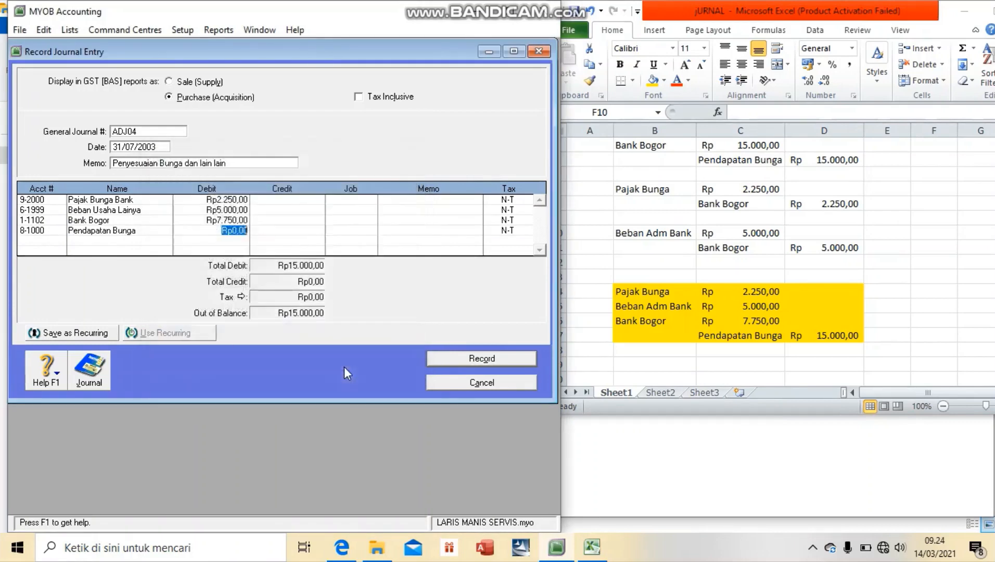
{"action": "left_click", "coordinate": [274, 231]}
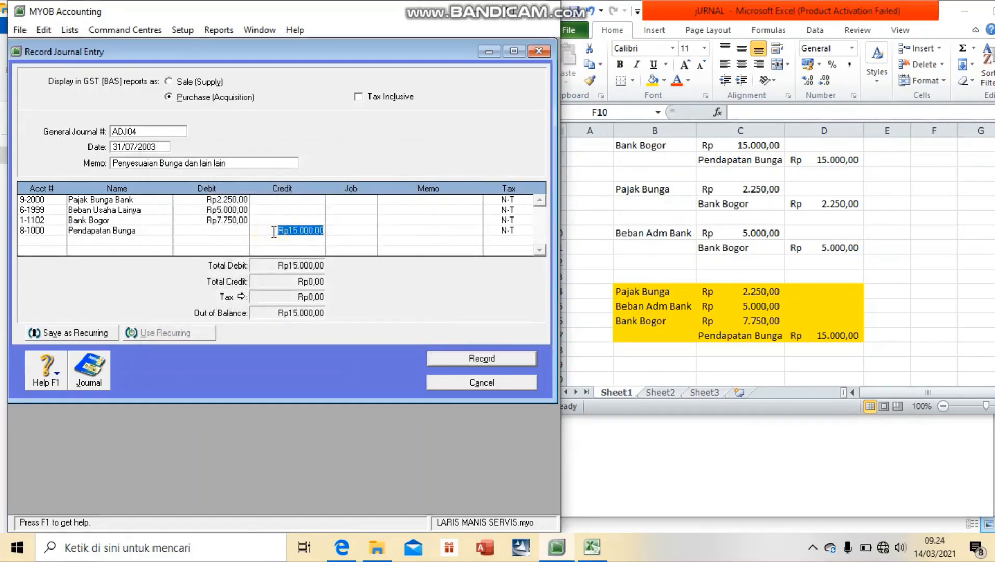
{"action": "key", "text": "Return"}
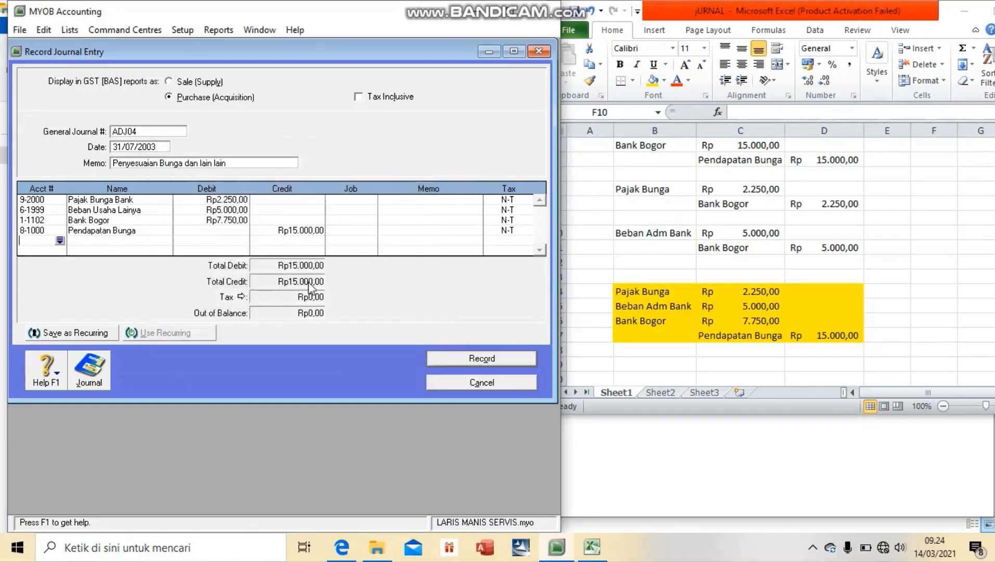
{"action": "left_click", "coordinate": [474, 360]}
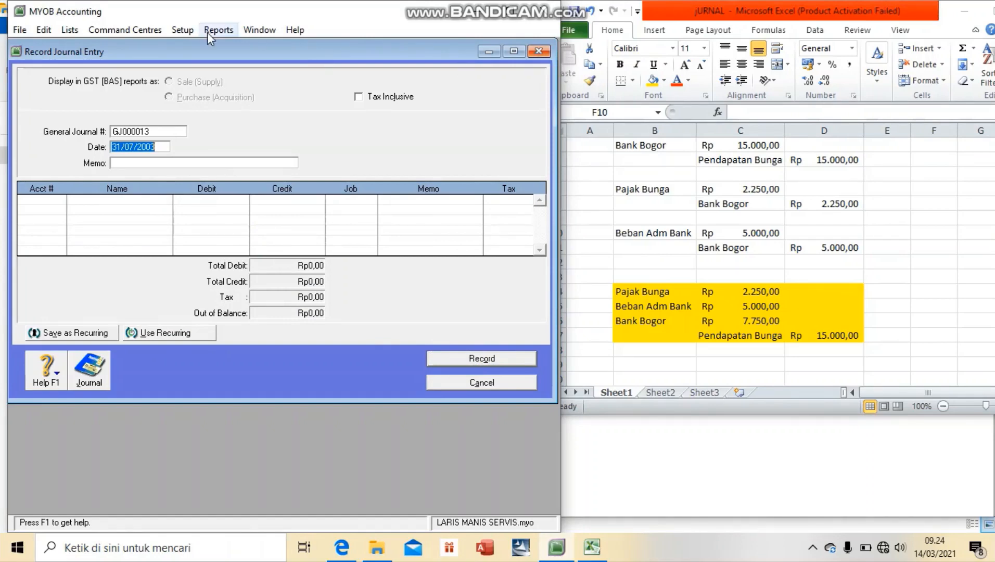
- Display the Standard Balance Sheet report from the accounts reports and look through its assets and liabilities
{"action": "left_click", "coordinate": [135, 35]}
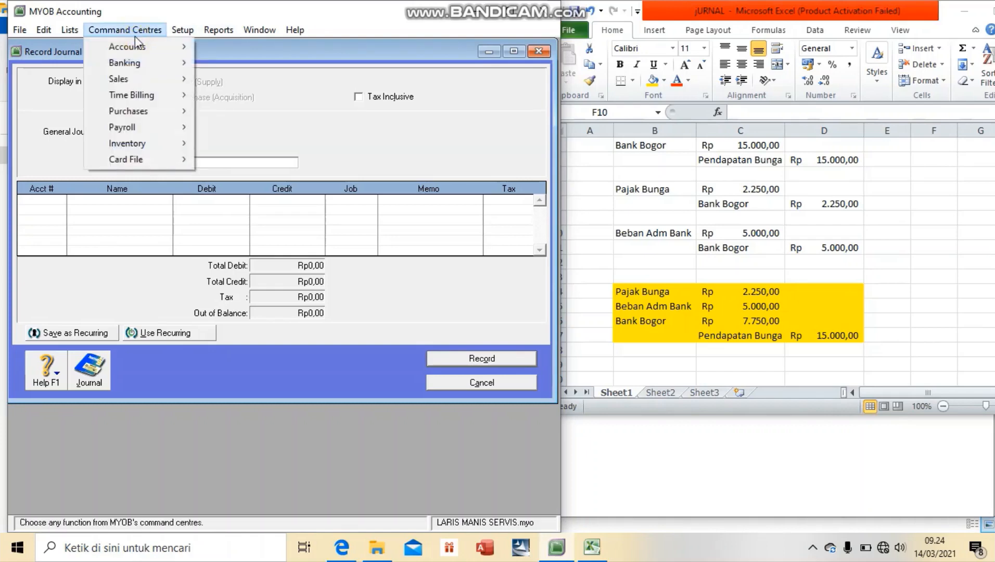
{"action": "mouse_move", "coordinate": [140, 50]}
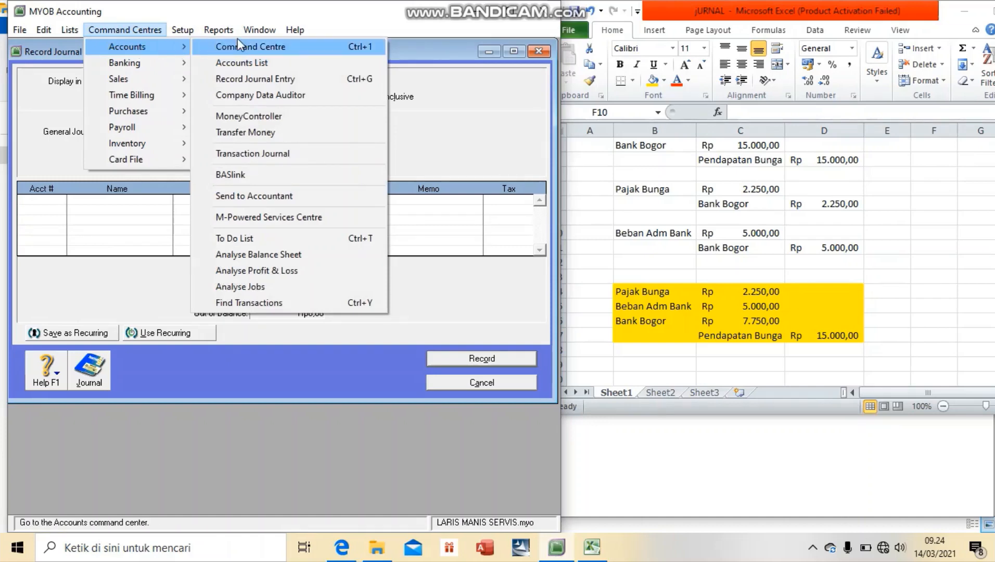
{"action": "left_click", "coordinate": [254, 46]}
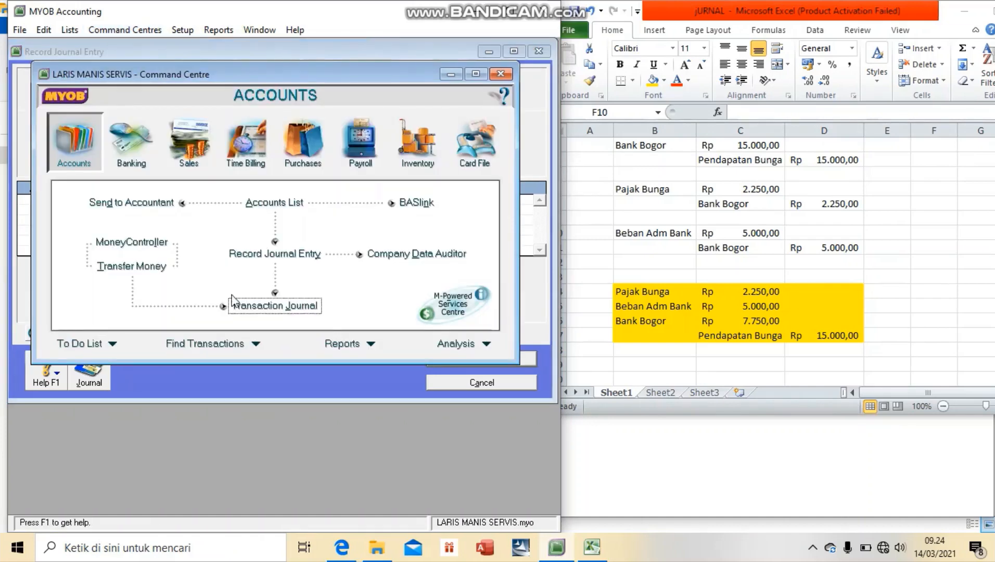
{"action": "left_click", "coordinate": [371, 345]}
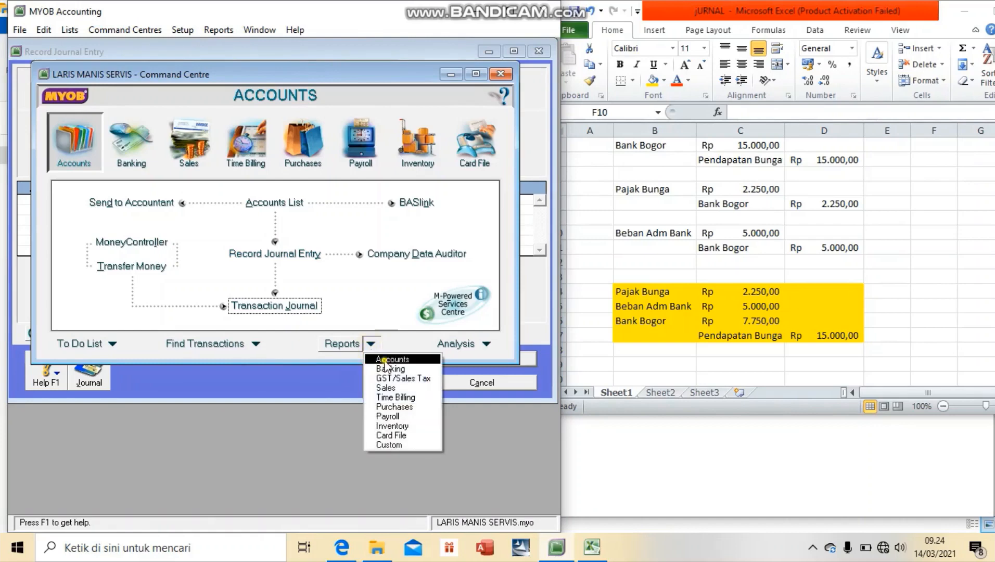
{"action": "left_click", "coordinate": [387, 360]}
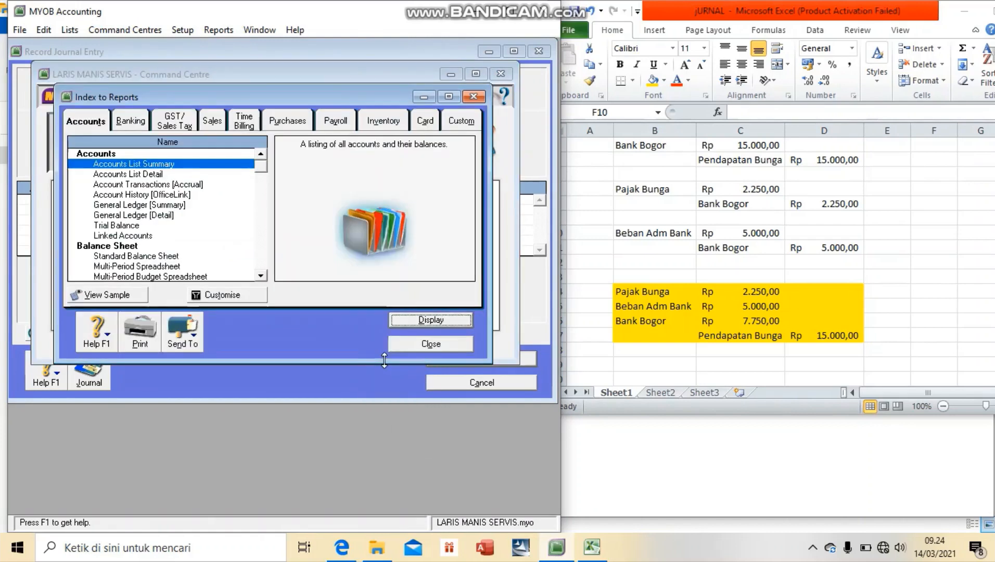
{"action": "left_click", "coordinate": [155, 258]}
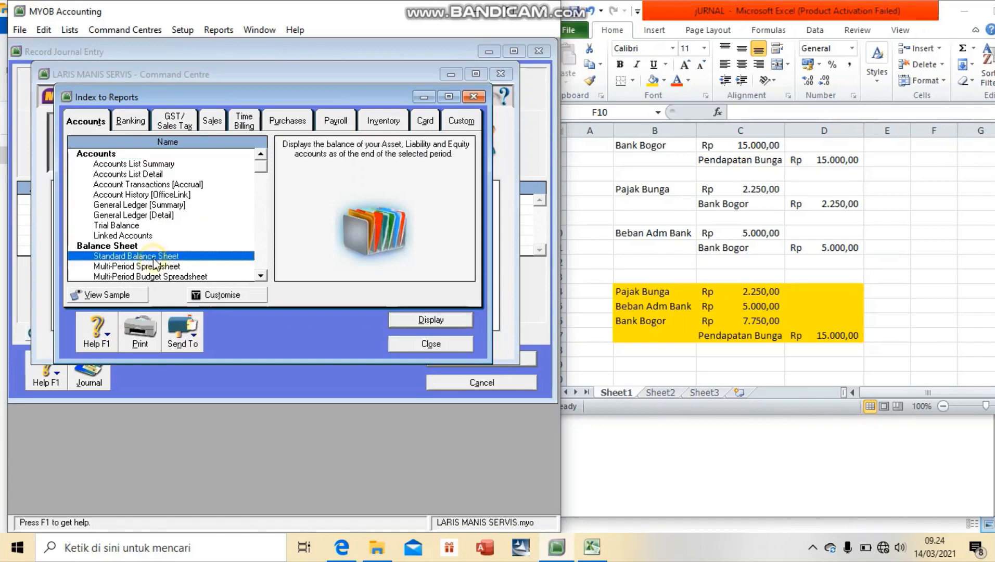
{"action": "left_click", "coordinate": [435, 319]}
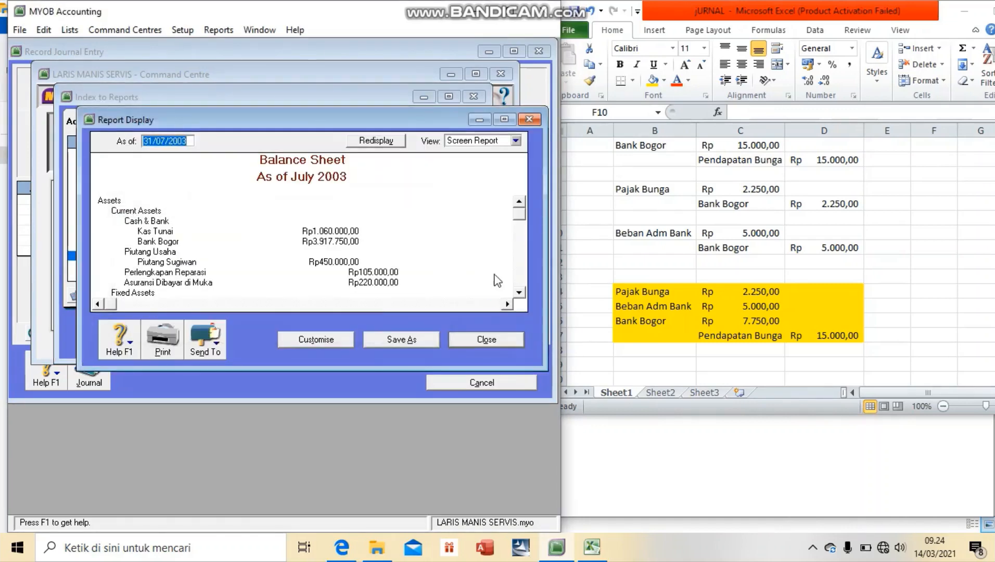
{"action": "left_click", "coordinate": [520, 280]}
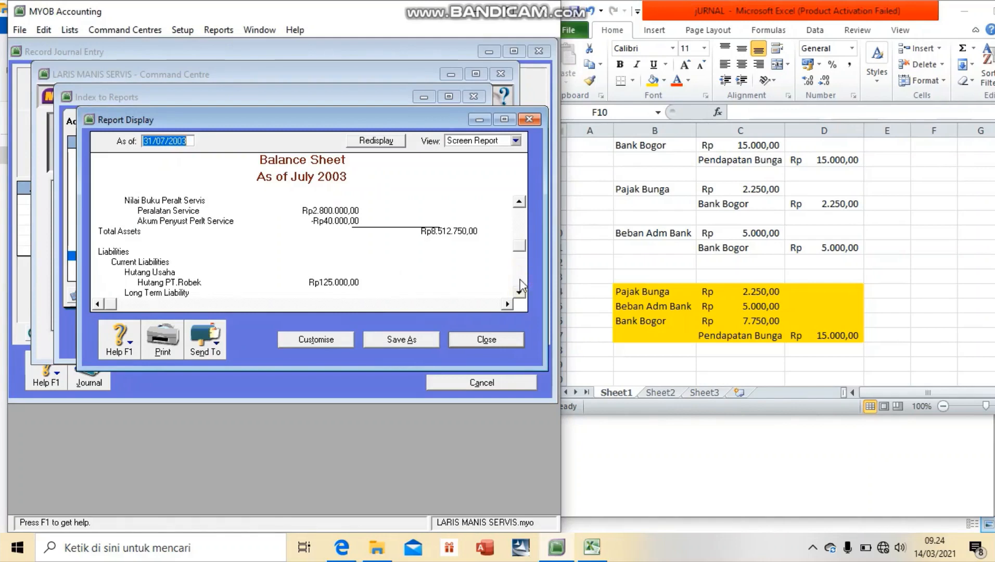
- Review the remaining liabilities and the equity section of the July 2003 balance sheet, and close the report
{"action": "left_click", "coordinate": [520, 284]}
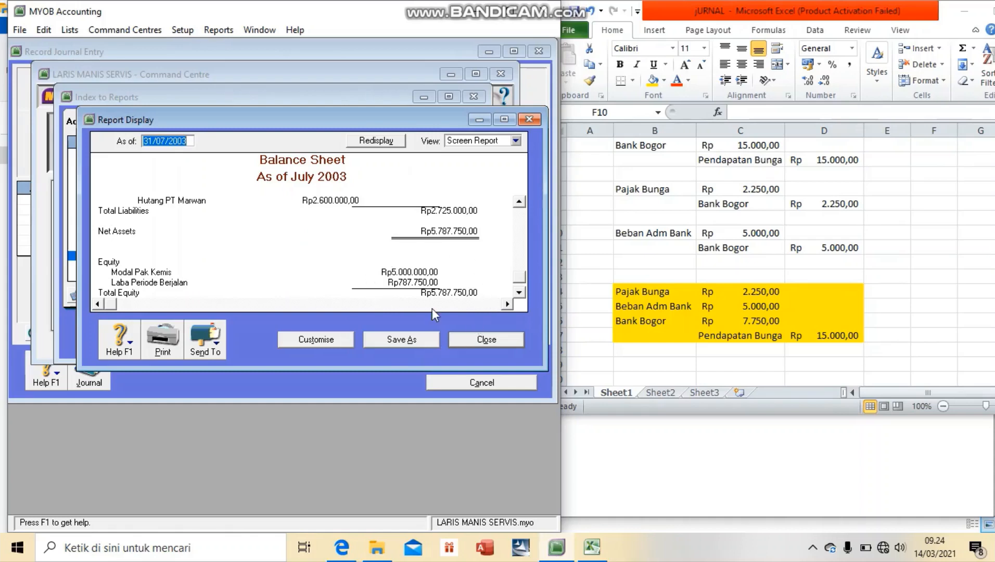
{"action": "left_click", "coordinate": [482, 340]}
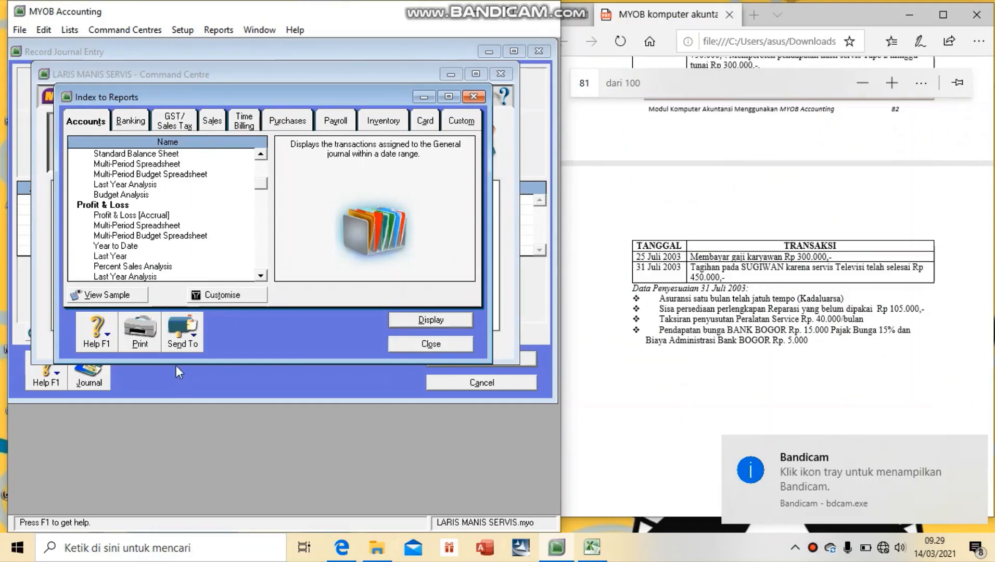
- Display the General Journal report from the accounts reports' Transaction Journals group for 01/07/2003 to 31/07/2003
{"action": "double_click", "coordinate": [261, 276]}
{"action": "triple_click", "coordinate": [262, 277]}
{"action": "left_click", "coordinate": [262, 276]}
{"action": "double_click", "coordinate": [261, 276]}
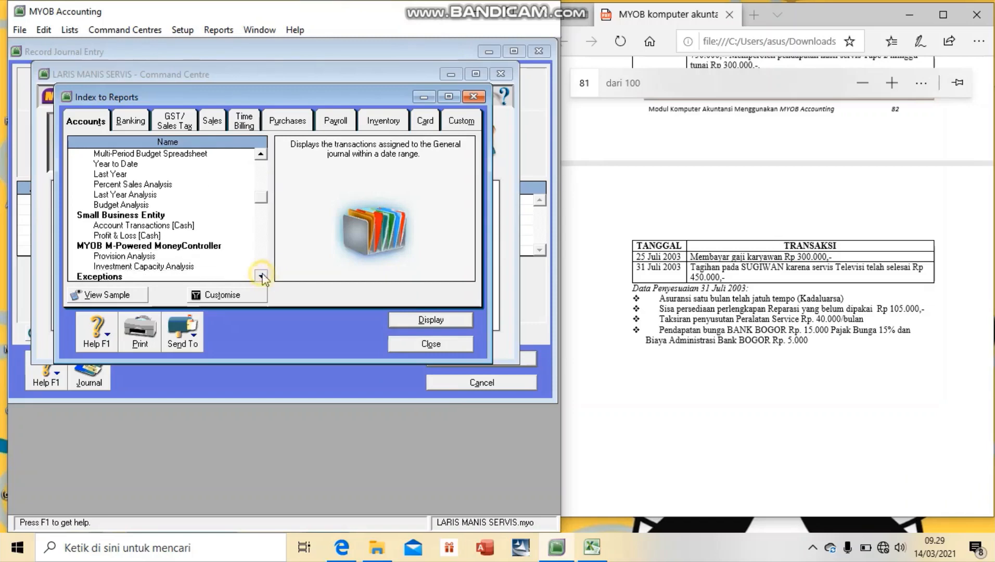
{"action": "double_click", "coordinate": [262, 276]}
{"action": "triple_click", "coordinate": [261, 276]}
{"action": "left_click", "coordinate": [262, 277]}
{"action": "triple_click", "coordinate": [262, 276]}
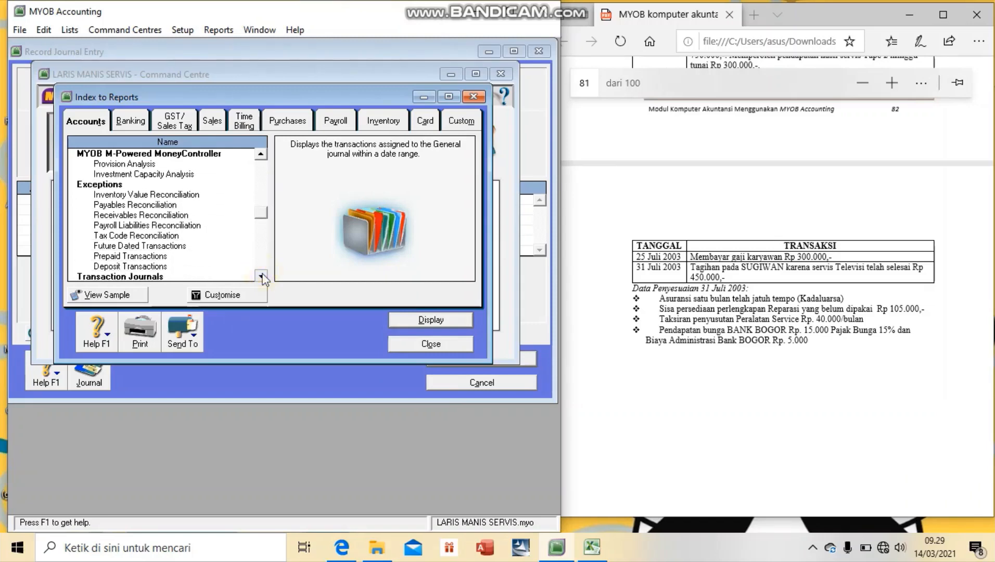
{"action": "double_click", "coordinate": [261, 276]}
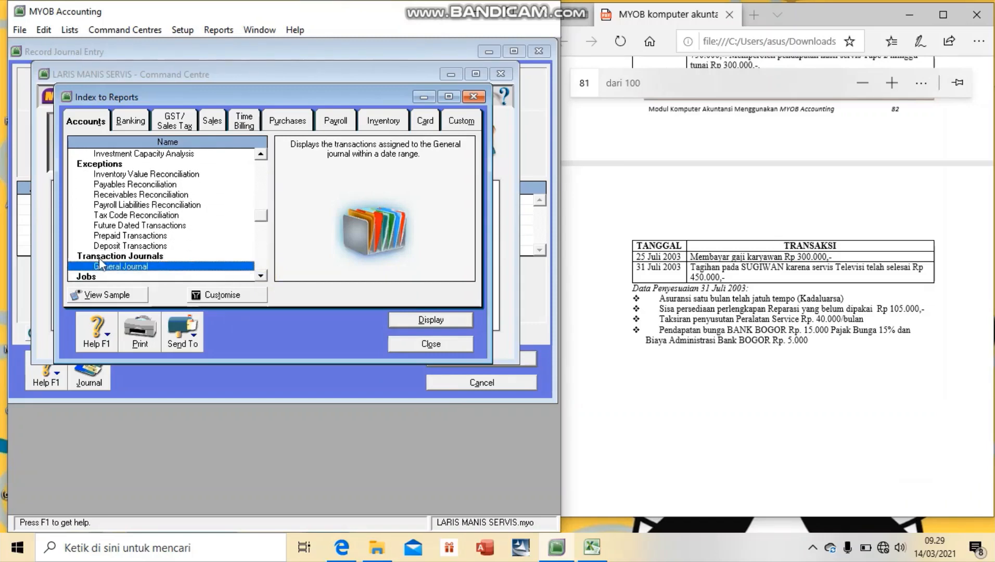
{"action": "double_click", "coordinate": [124, 267]}
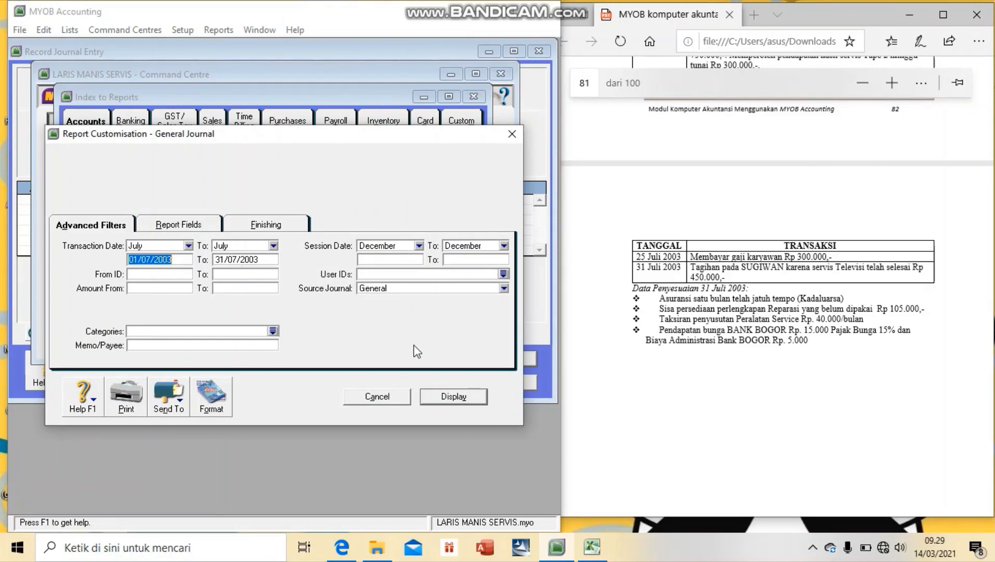
{"action": "left_click", "coordinate": [453, 396]}
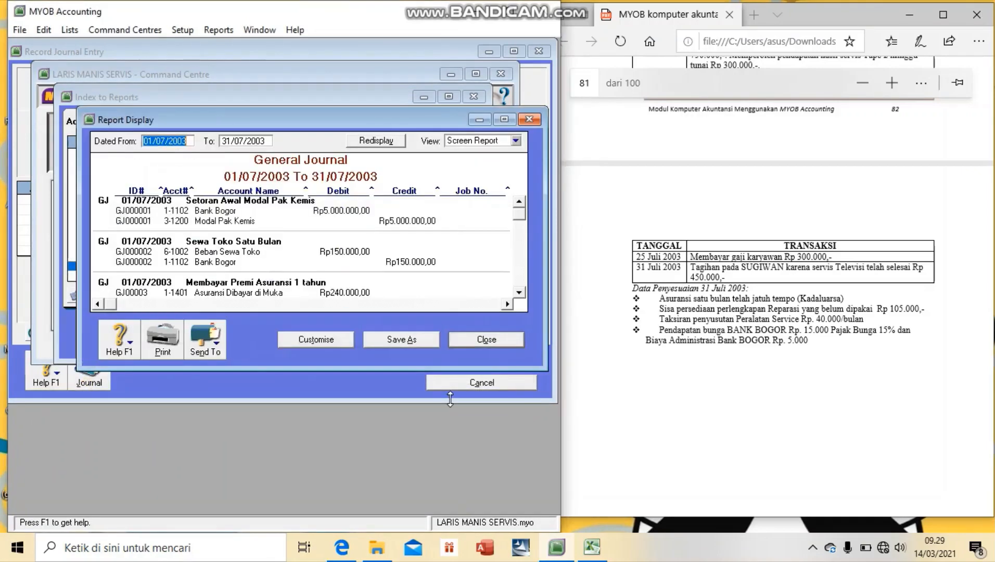
- Examine the July 2003 General Journal entries through the adjusting entries and grand total, and return to the earlier transactions
{"action": "left_click", "coordinate": [522, 291]}
{"action": "left_click", "coordinate": [522, 292]}
{"action": "left_click", "coordinate": [522, 291]}
{"action": "left_click", "coordinate": [522, 291]}
{"action": "left_click", "coordinate": [522, 292]}
{"action": "left_click", "coordinate": [522, 292]}
{"action": "left_click", "coordinate": [522, 292]}
{"action": "left_click", "coordinate": [522, 291]}
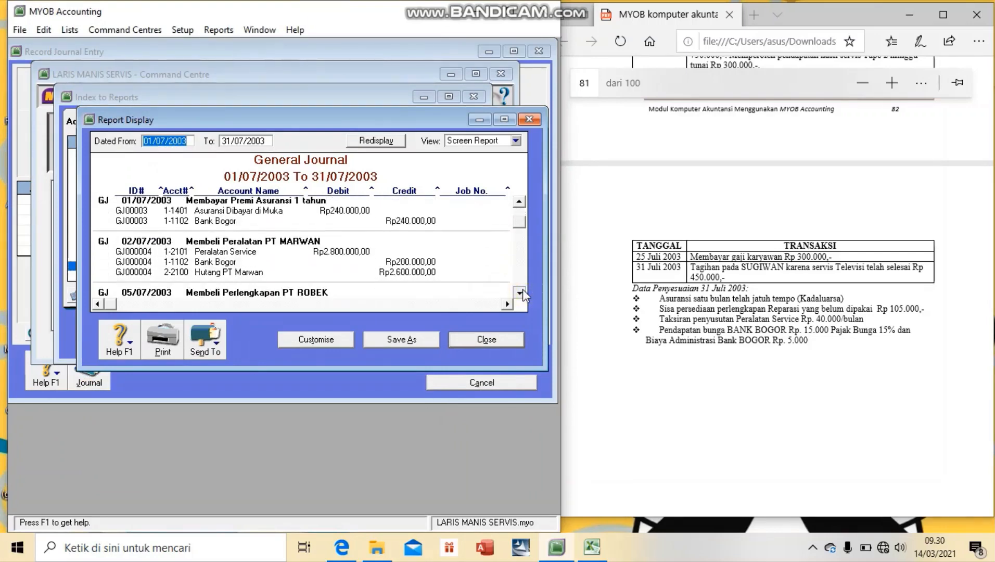
{"action": "left_click", "coordinate": [521, 292]}
{"action": "left_click", "coordinate": [521, 293]}
{"action": "left_click", "coordinate": [520, 293]}
{"action": "left_click", "coordinate": [521, 292]}
{"action": "left_click", "coordinate": [521, 293]}
{"action": "left_click", "coordinate": [521, 293]}
{"action": "left_click", "coordinate": [521, 293]}
{"action": "left_click", "coordinate": [521, 292]}
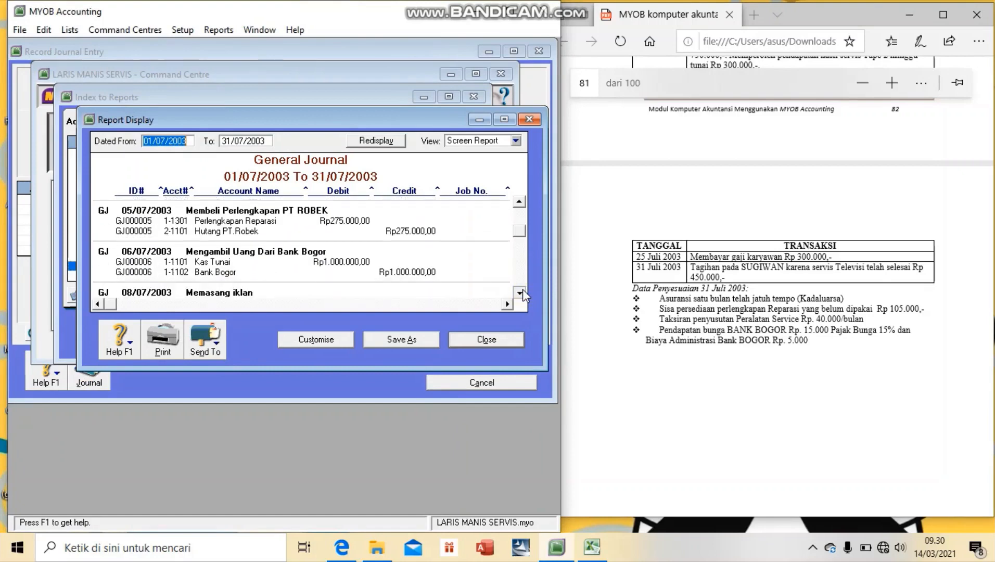
{"action": "left_click", "coordinate": [521, 292]}
{"action": "left_click", "coordinate": [521, 292]}
{"action": "left_click", "coordinate": [521, 292]}
{"action": "left_click", "coordinate": [521, 292]}
{"action": "left_click", "coordinate": [521, 292]}
{"action": "left_click", "coordinate": [521, 292]}
{"action": "left_click", "coordinate": [521, 292]}
{"action": "left_click", "coordinate": [521, 292]}
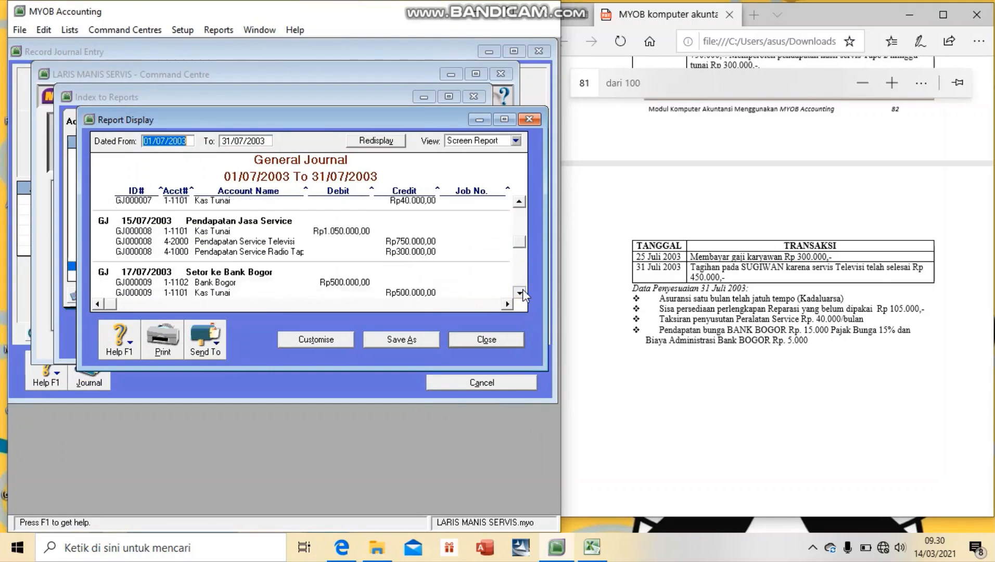
{"action": "left_click", "coordinate": [521, 291]}
{"action": "left_click", "coordinate": [522, 292]}
{"action": "left_click", "coordinate": [522, 291]}
{"action": "left_click", "coordinate": [522, 292]}
{"action": "left_click", "coordinate": [521, 291]}
{"action": "left_click", "coordinate": [521, 292]}
{"action": "left_click", "coordinate": [521, 291]}
{"action": "left_click", "coordinate": [521, 292]}
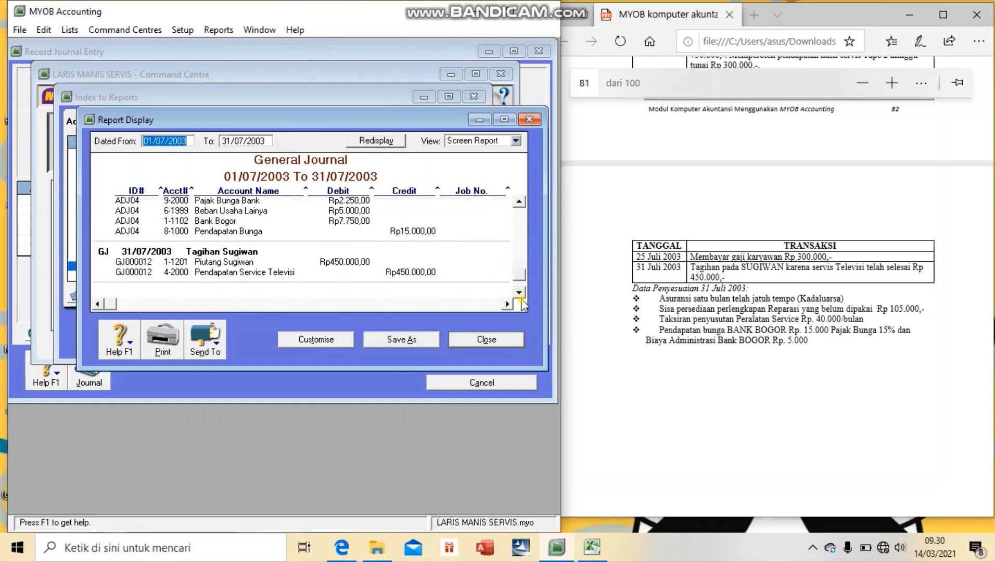
{"action": "left_click", "coordinate": [520, 293]}
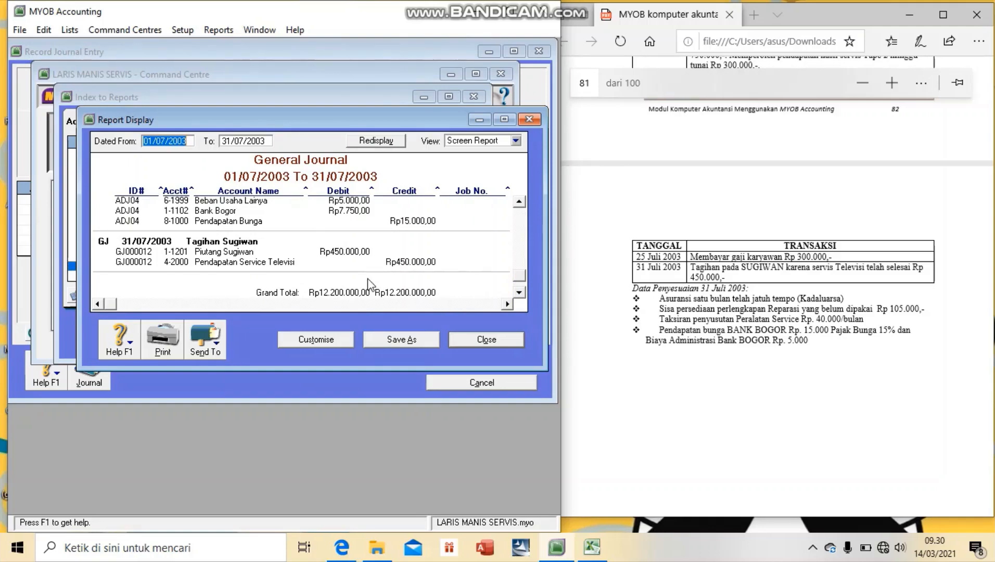
{"action": "left_click", "coordinate": [522, 230]}
{"action": "left_click", "coordinate": [522, 230]}
{"action": "left_click", "coordinate": [522, 230]}
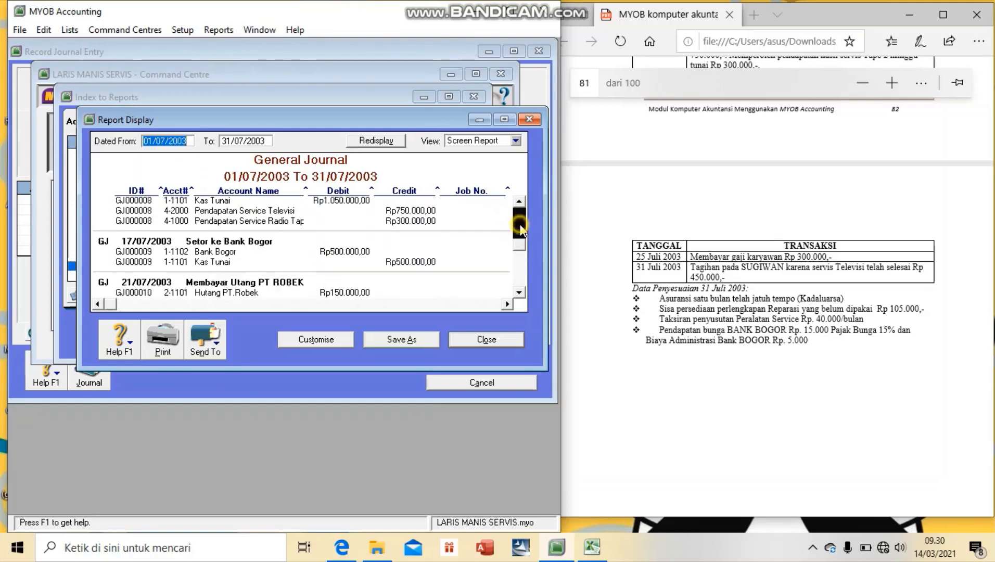
{"action": "left_click", "coordinate": [522, 230]}
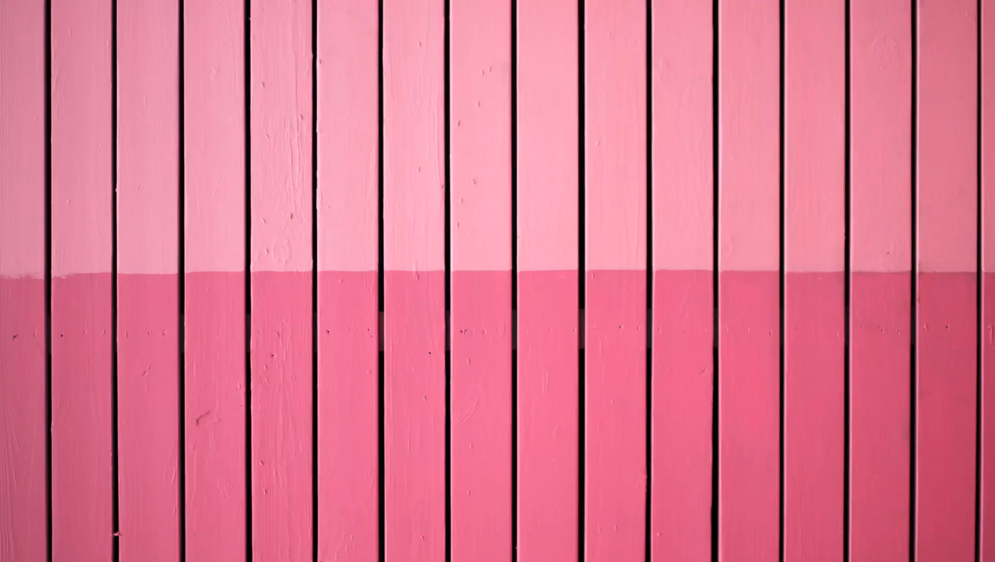